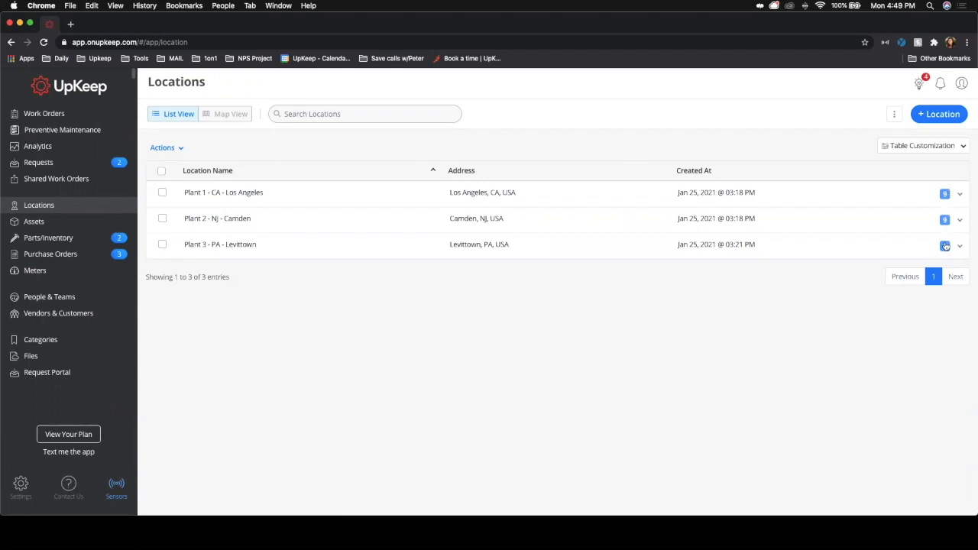
left_click(892, 114)
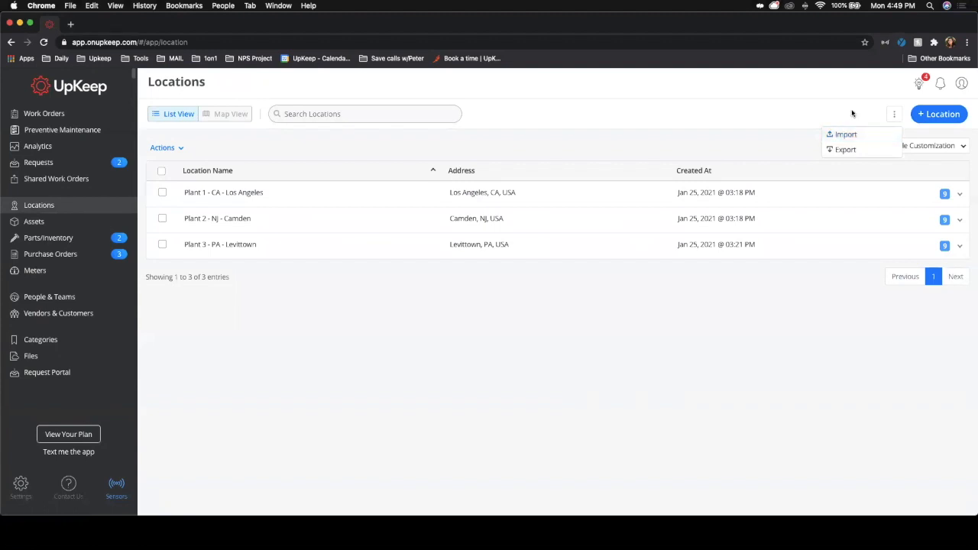
left_click(852, 114)
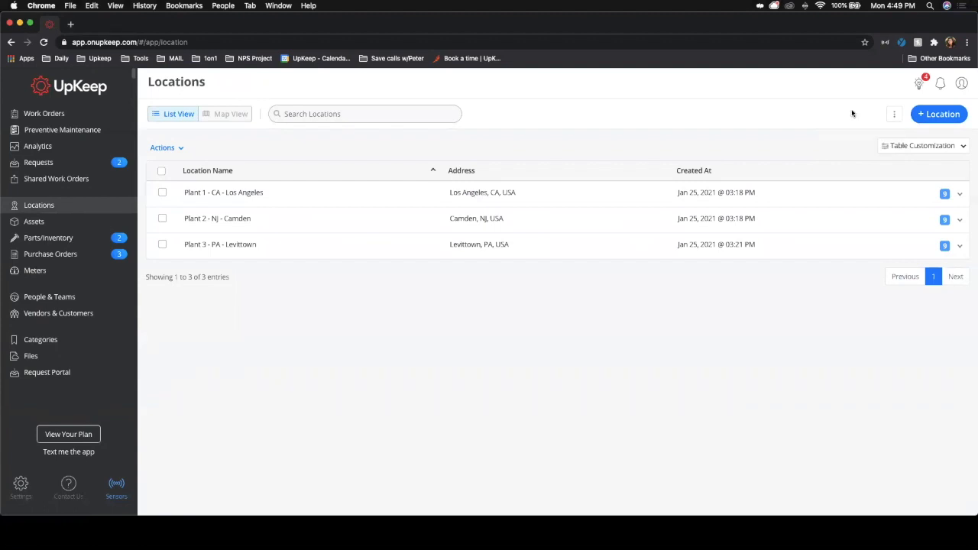
Step: Start adding a new location and set its title to Plant 4 - NY Brooklyn
left_click(942, 115)
left_click(778, 135)
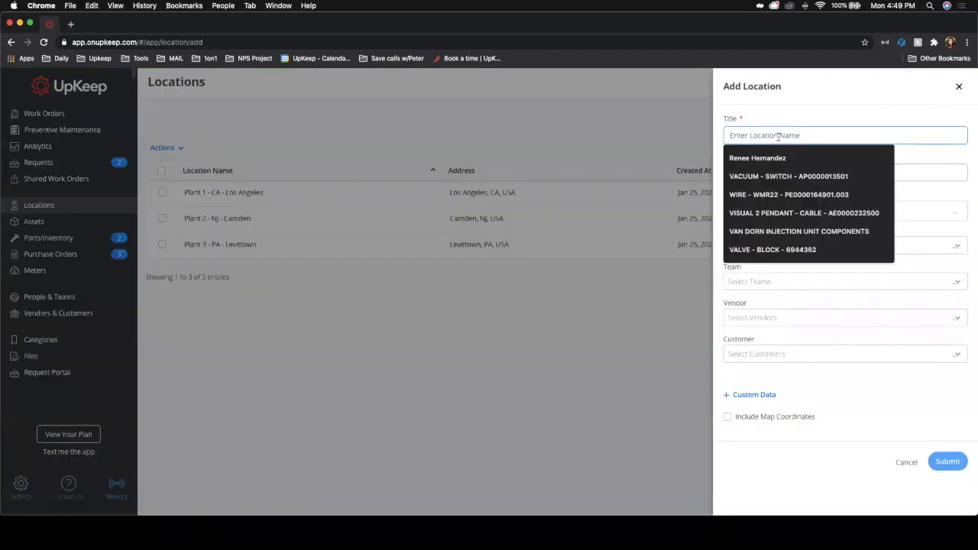
type("Pl")
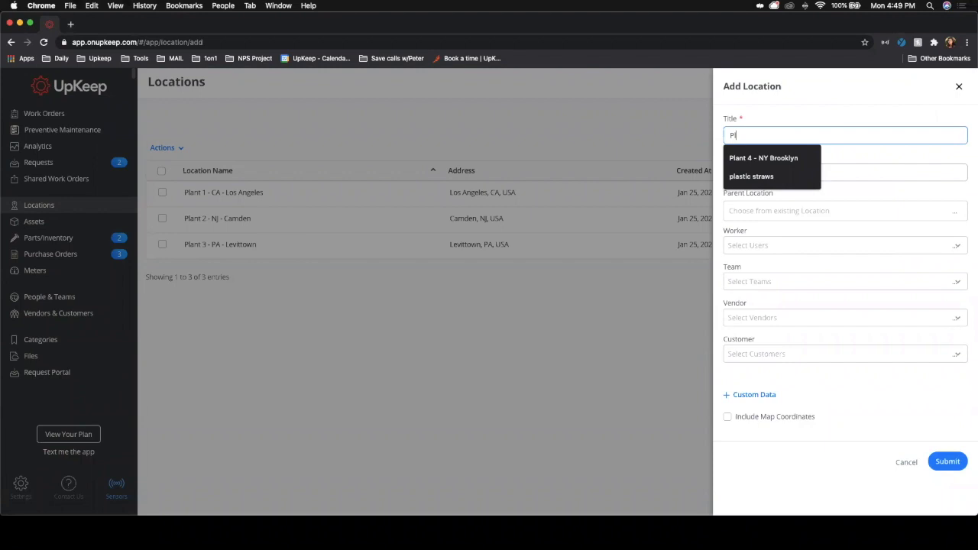
type("ant-")
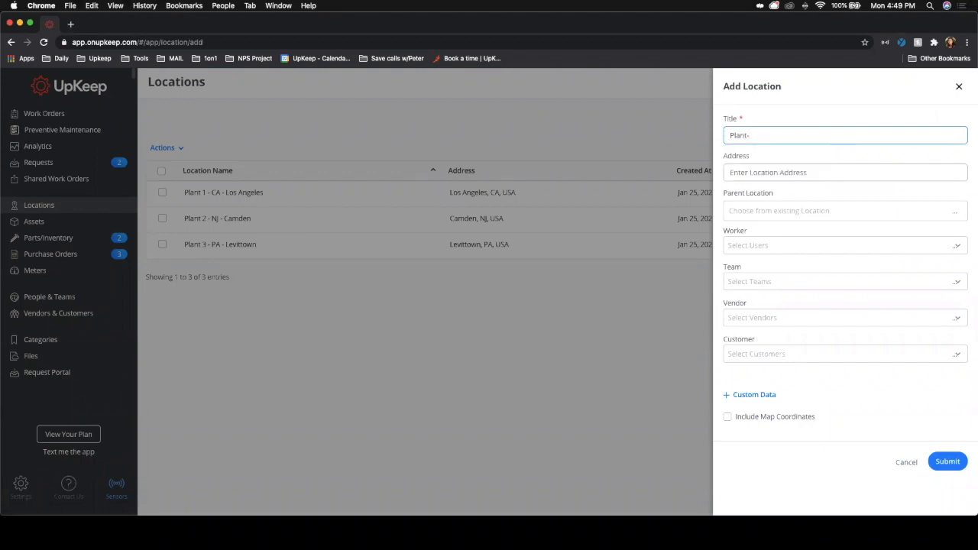
key("BackSpace")
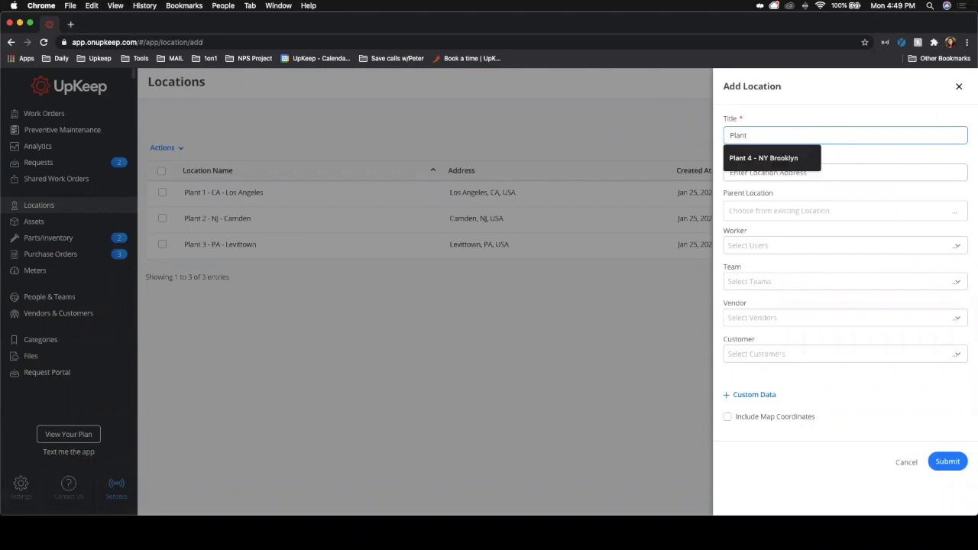
key("Down")
key("Return")
Step: Set the location's address to New York, NY, USA
left_click(777, 172)
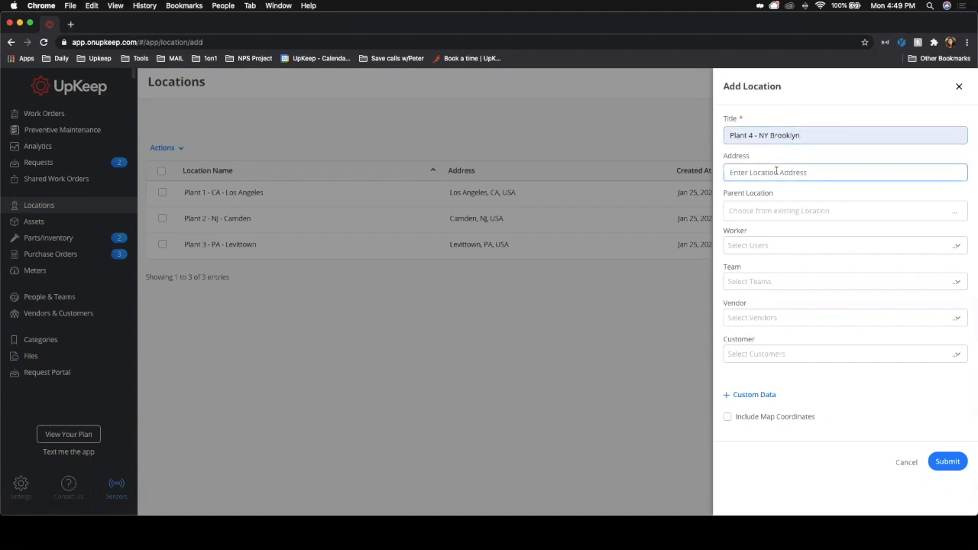
type("ew")
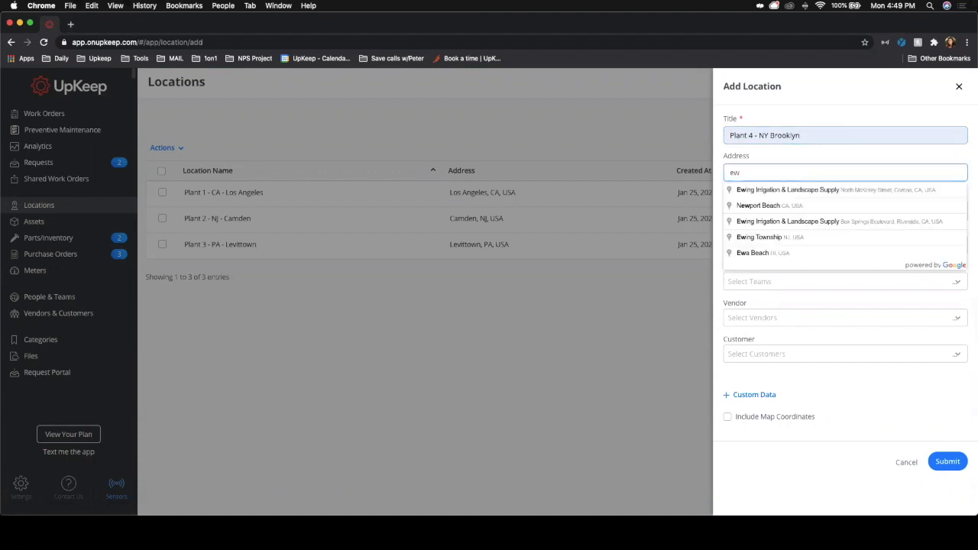
key("BackSpace")
key("BackSpace")
type("new")
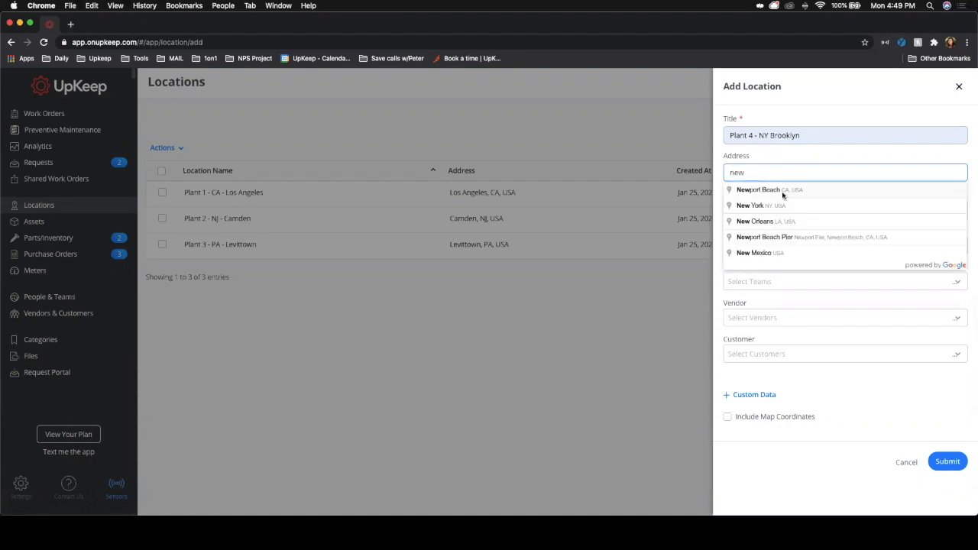
left_click(771, 209)
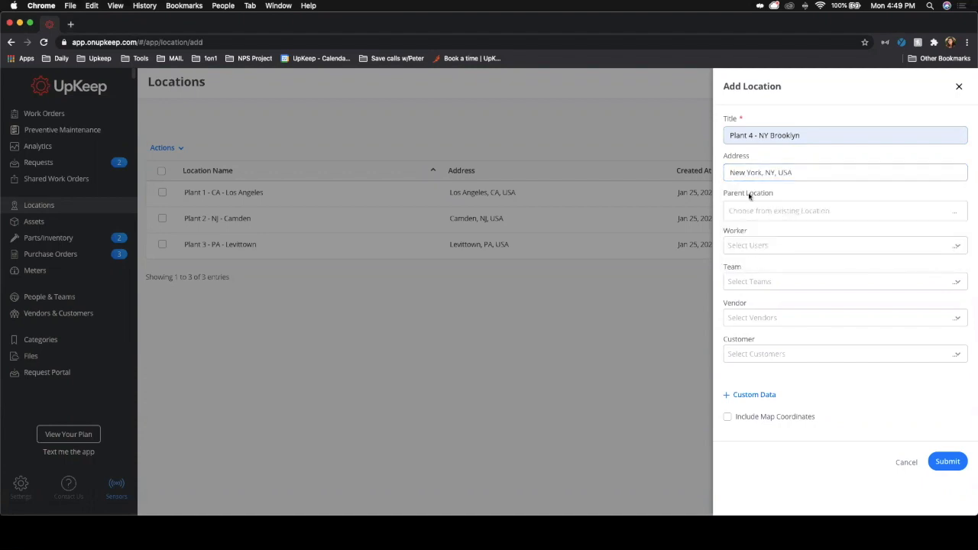
Step: Browse the available Worker and Team options for the location without choosing any
left_click_drag(723, 196, 783, 197)
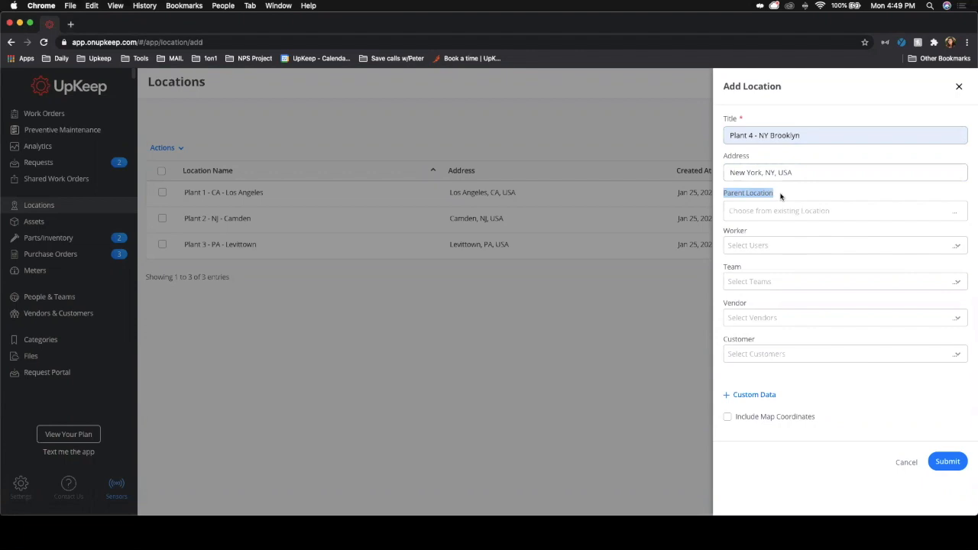
left_click(752, 229)
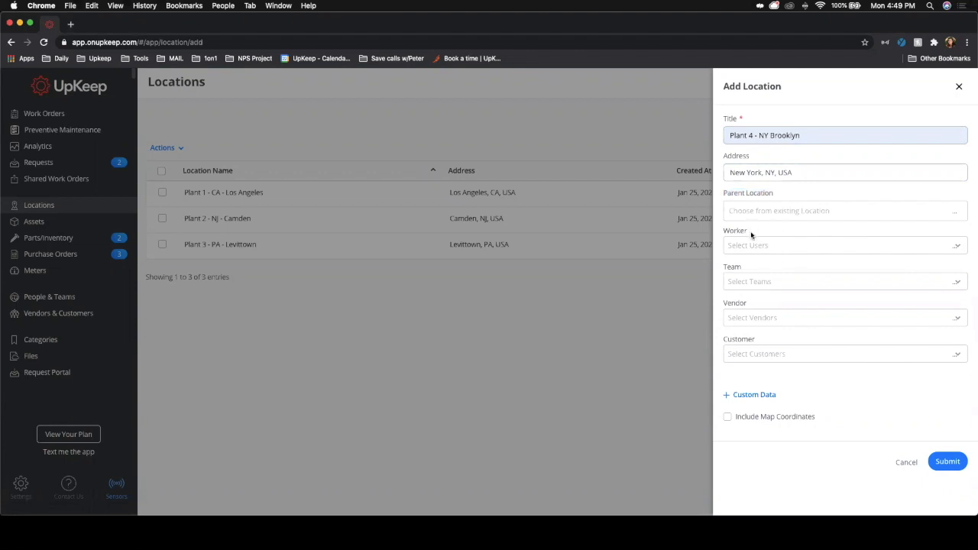
left_click(747, 245)
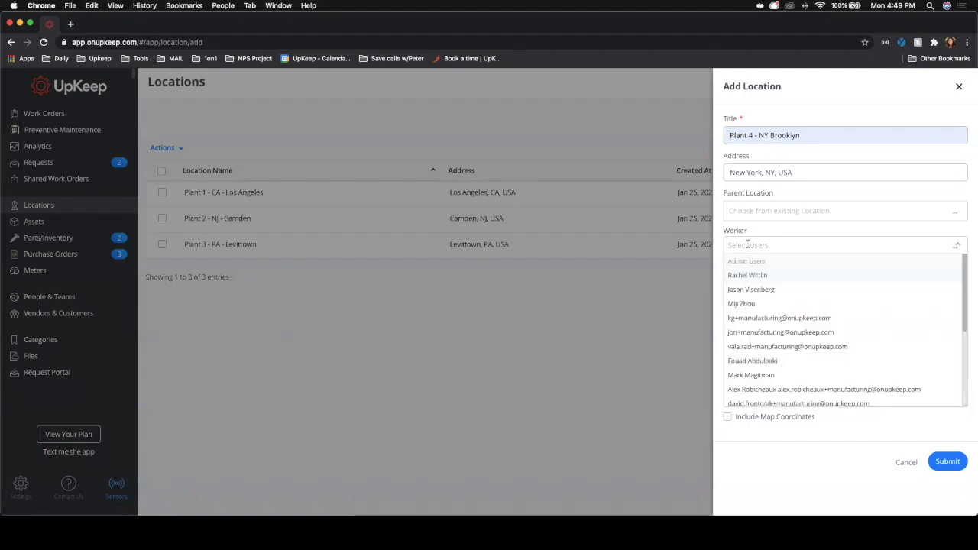
scroll(762, 295, "down", 5)
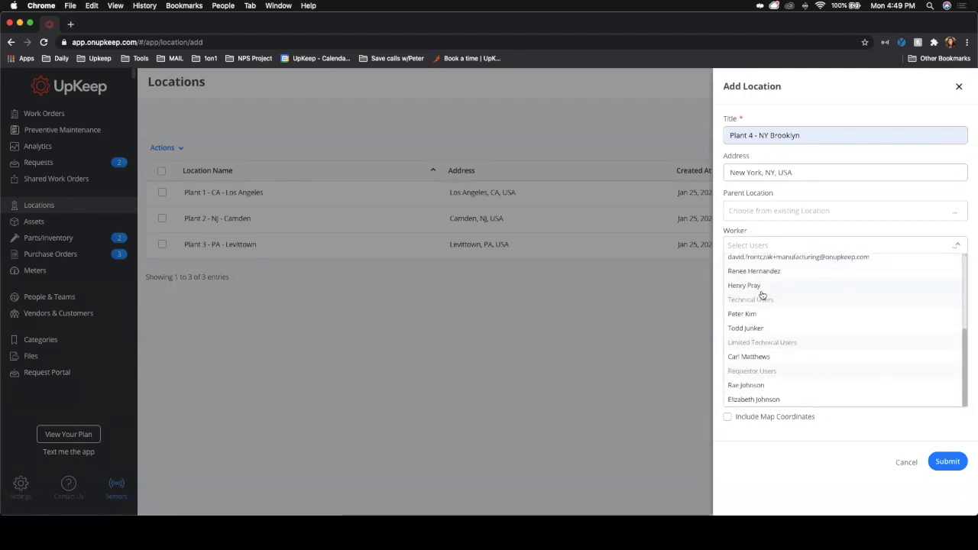
scroll(745, 364, "up", 1)
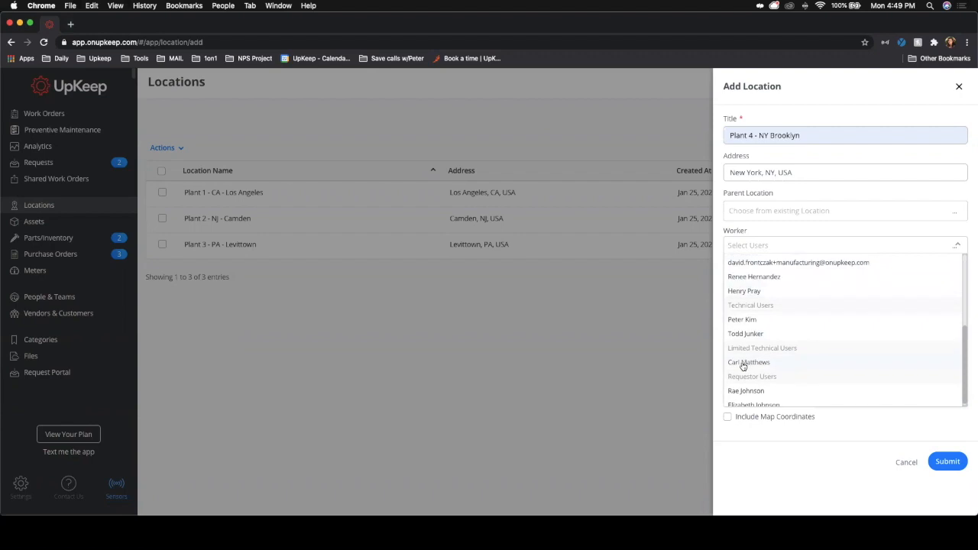
scroll(743, 365, "down", 1)
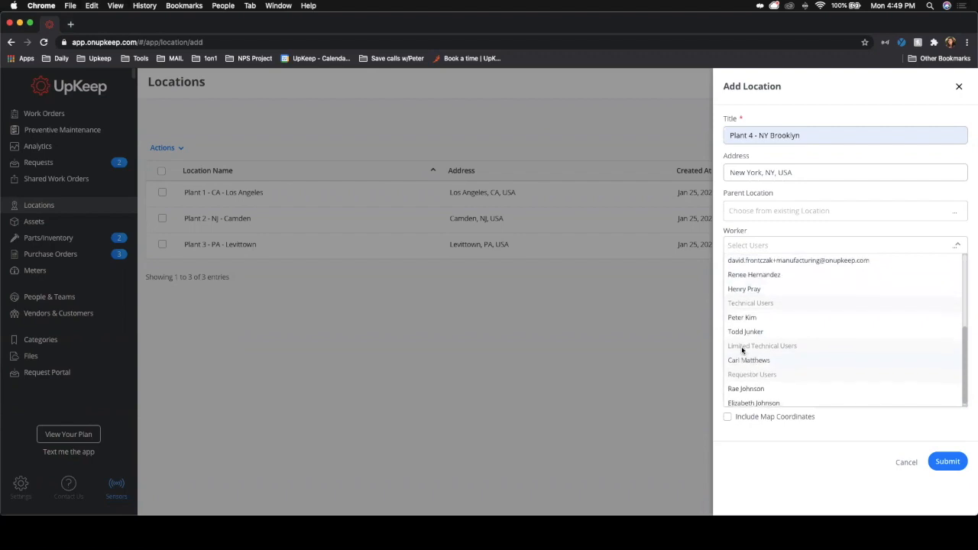
left_click(741, 350)
left_click(765, 244)
scroll(787, 359, "down", 3)
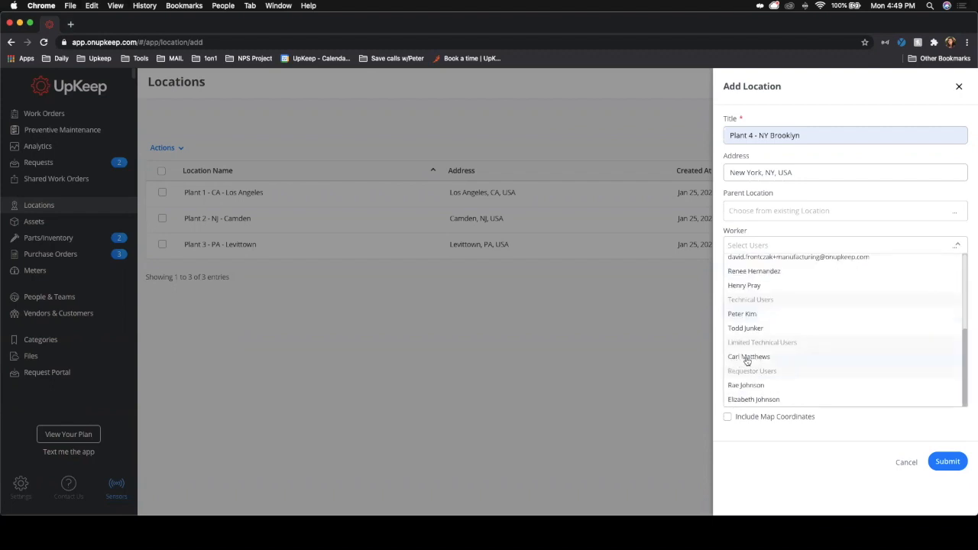
left_click(847, 425)
left_click(743, 283)
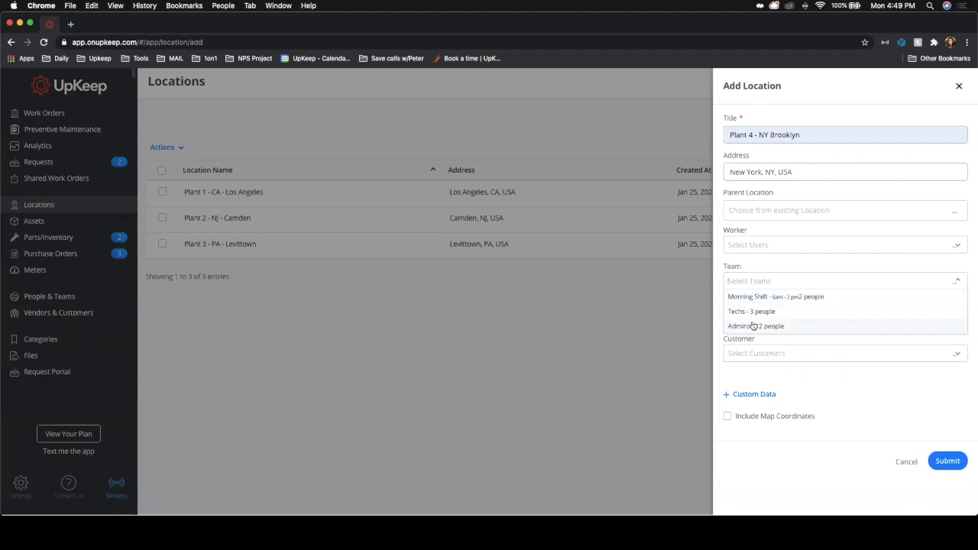
left_click(828, 374)
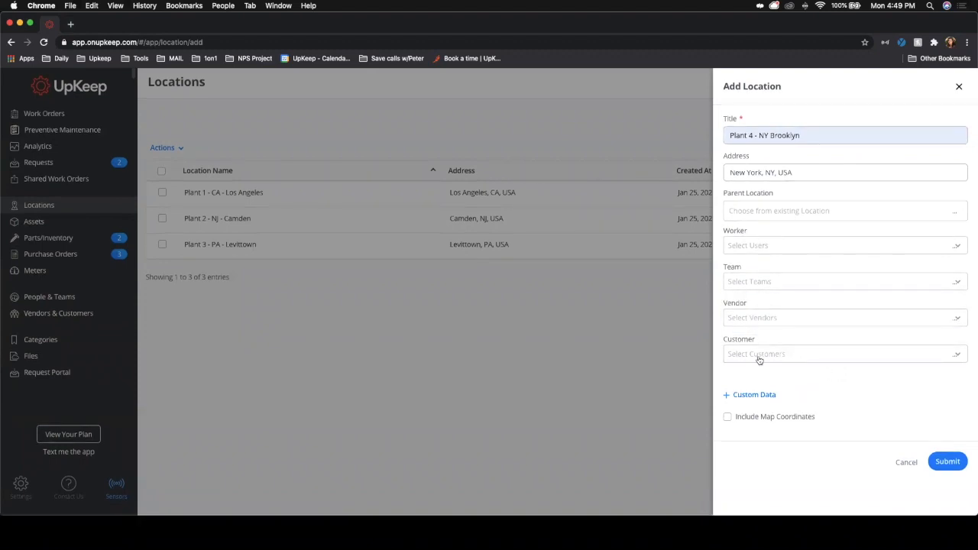
Step: Add a custom property named Location Code with the value 4415
left_click(755, 396)
left_click(755, 405)
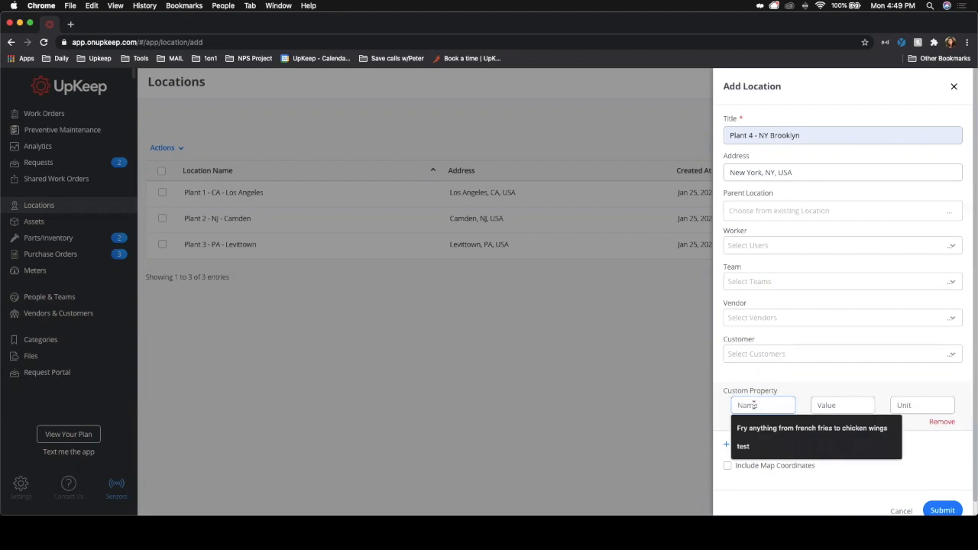
type("Location Code")
left_click(827, 405)
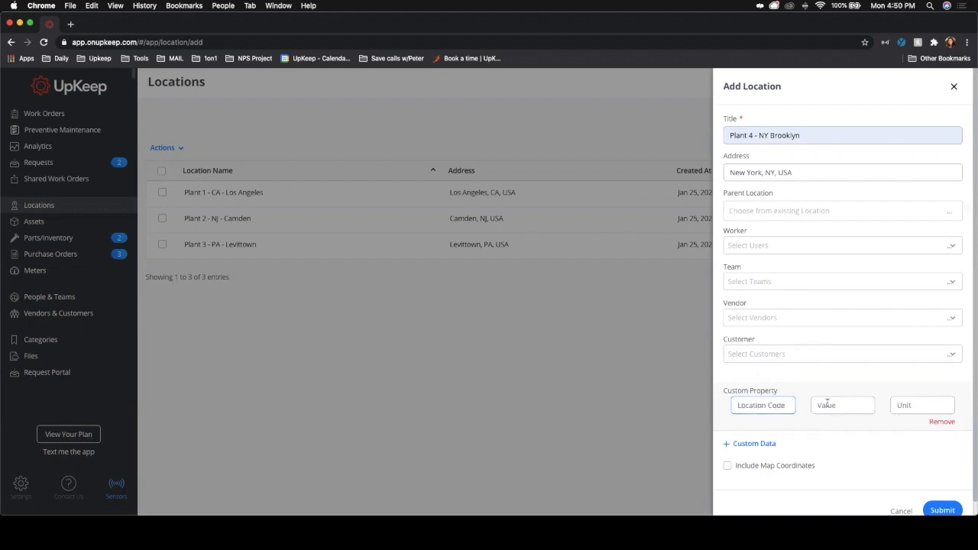
type("4415")
left_click(747, 444)
scroll(846, 438, "down", 2)
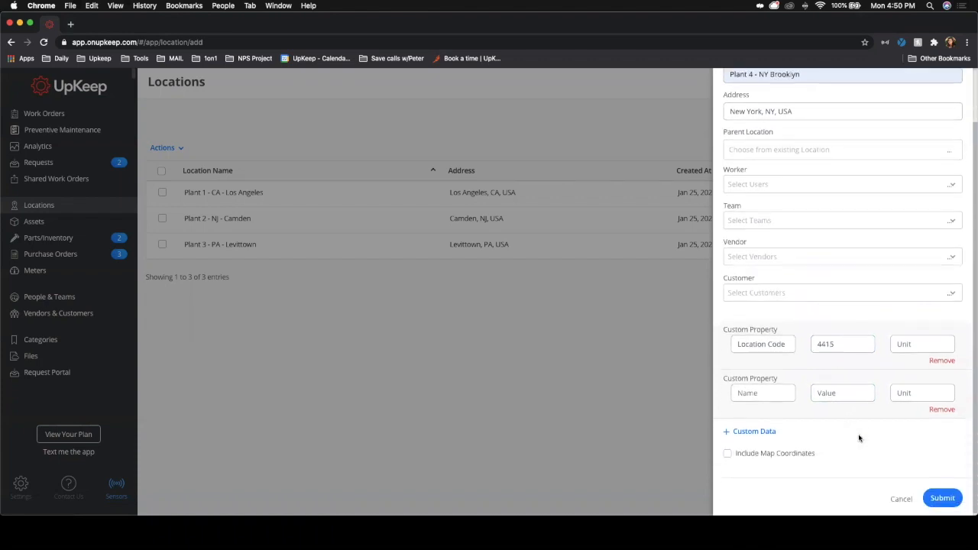
left_click(941, 410)
Step: Include map coordinates and drag the map marker onto New York
left_click(772, 453)
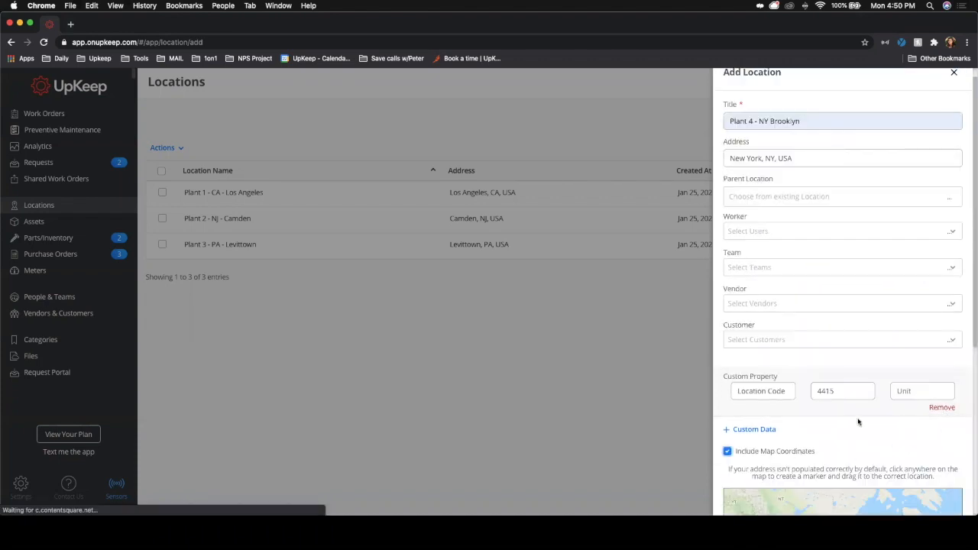
scroll(859, 420, "down", 5)
scroll(905, 397, "up", 5)
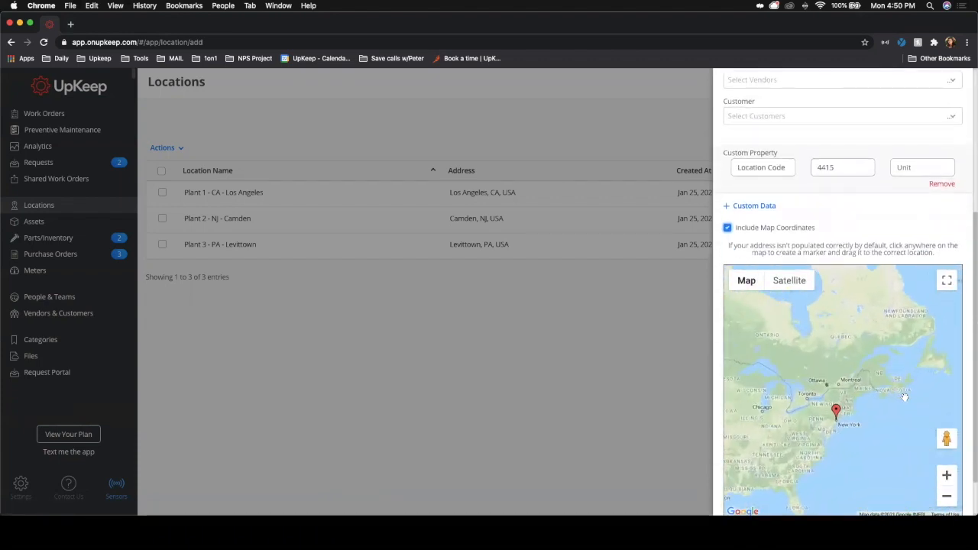
scroll(905, 398, "up", 2)
left_click_drag(740, 411, 922, 391)
mouse_move(790, 382)
left_mouse_down()
mouse_move(972, 392)
mouse_move(771, 309)
mouse_move(840, 254)
left_mouse_up()
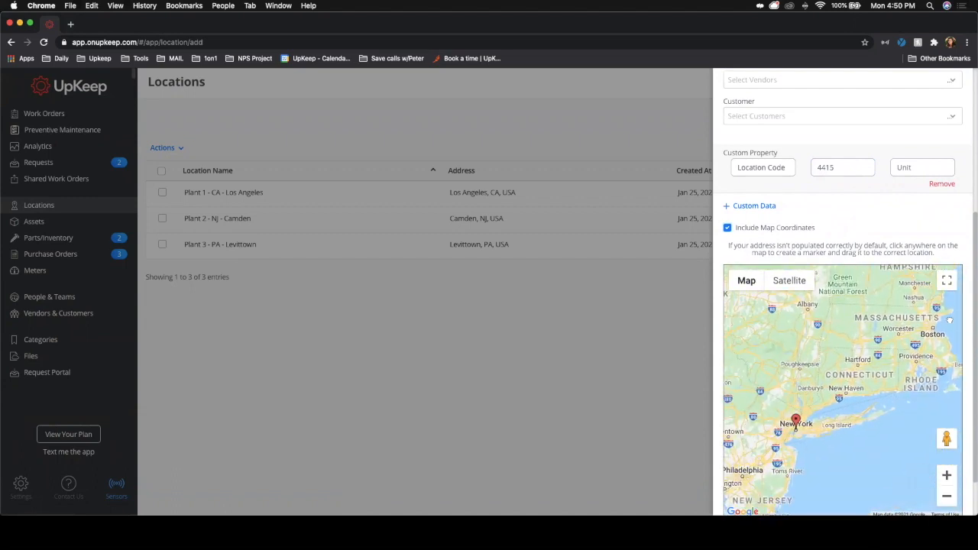
left_click_drag(803, 426, 784, 422)
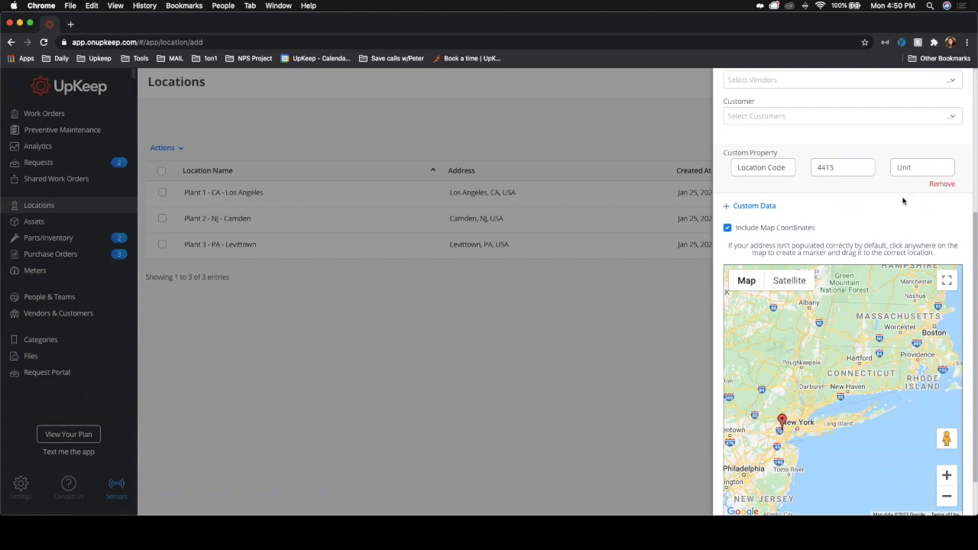
Step: Submit the new Plant 4 - NY Brooklyn location
scroll(905, 234, "down", 2)
scroll(905, 234, "down", 2)
left_click(945, 497)
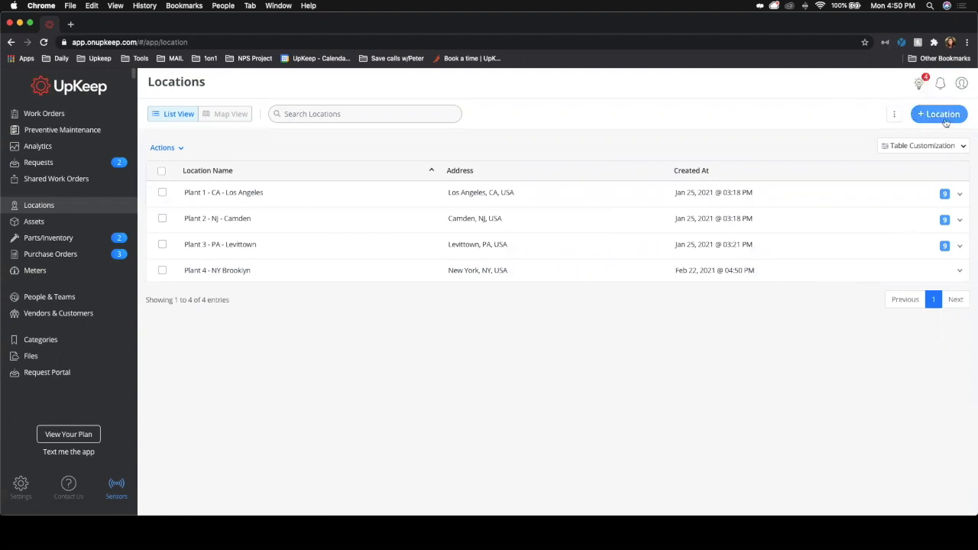
Step: Start adding another location and set its title to Plant 4 - NY Production
left_click(943, 115)
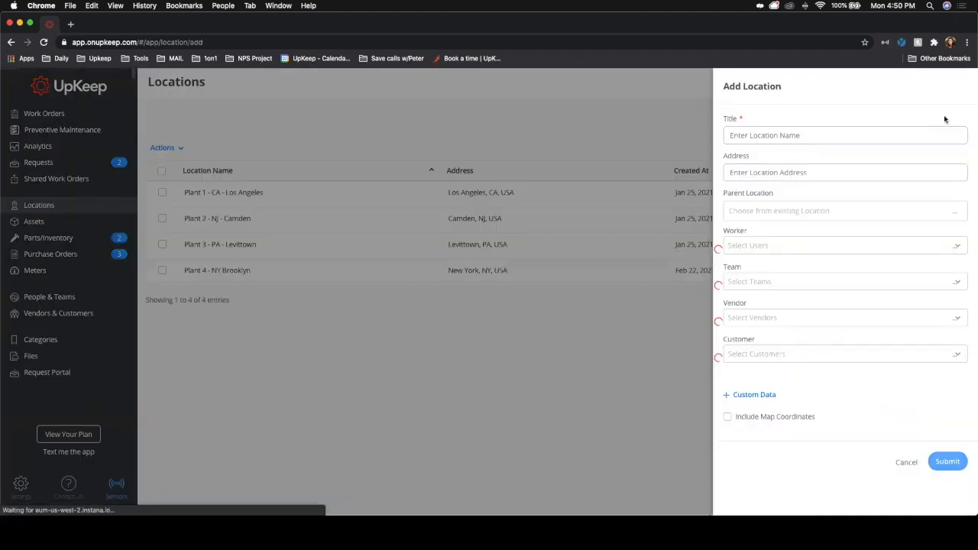
left_click(798, 137)
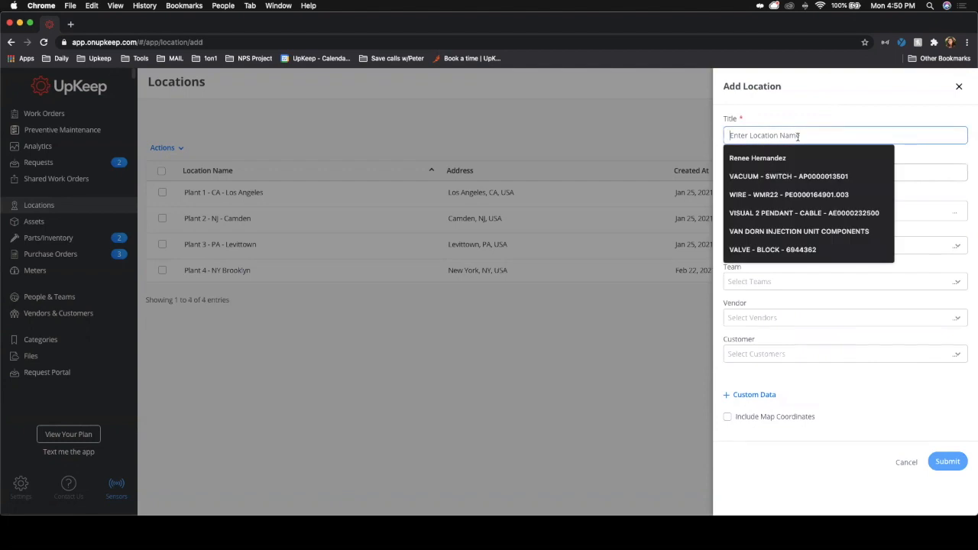
type("Plant 4 - NY Brooklyn")
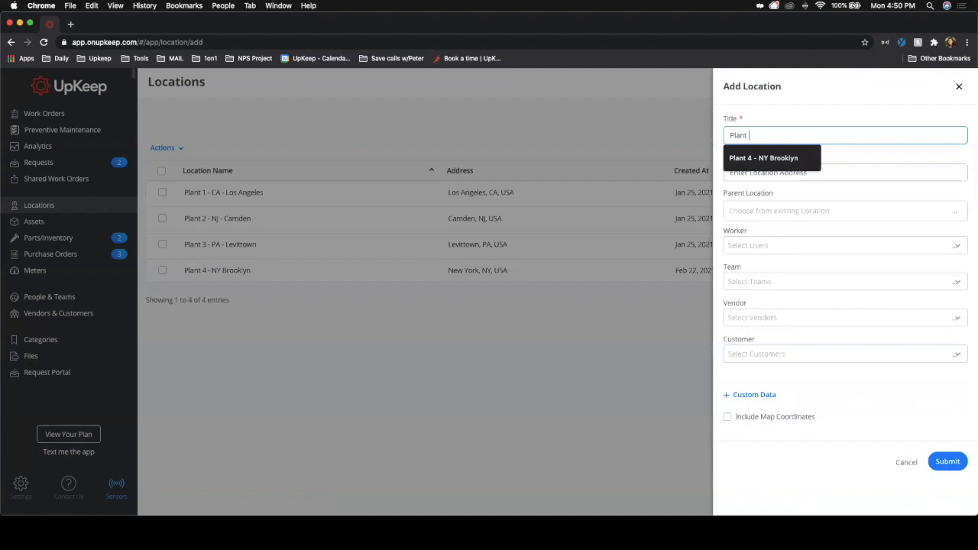
key("Down")
key("Return")
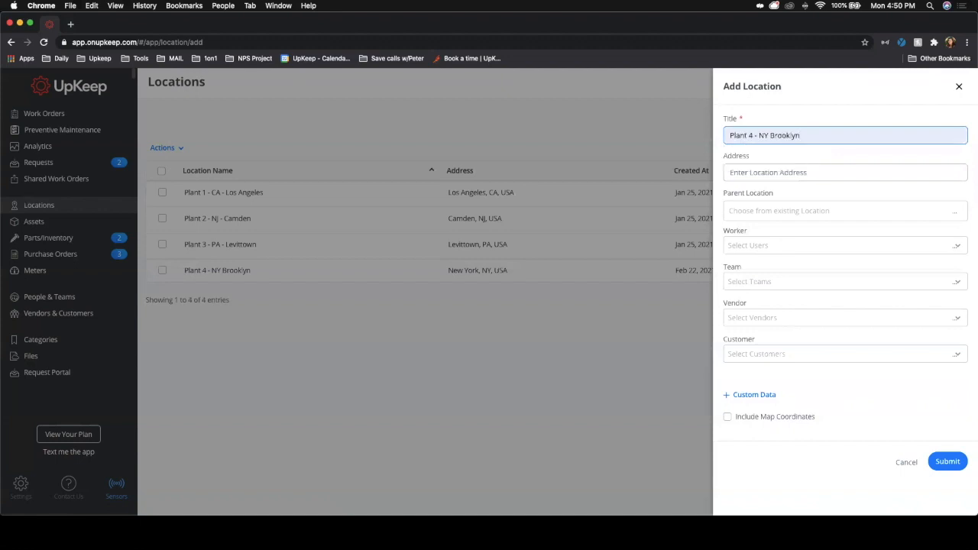
key("BackSpace")
key("BackSpace")
key("BackSpace")
key("BackSpace")
key("BackSpace")
key("BackSpace")
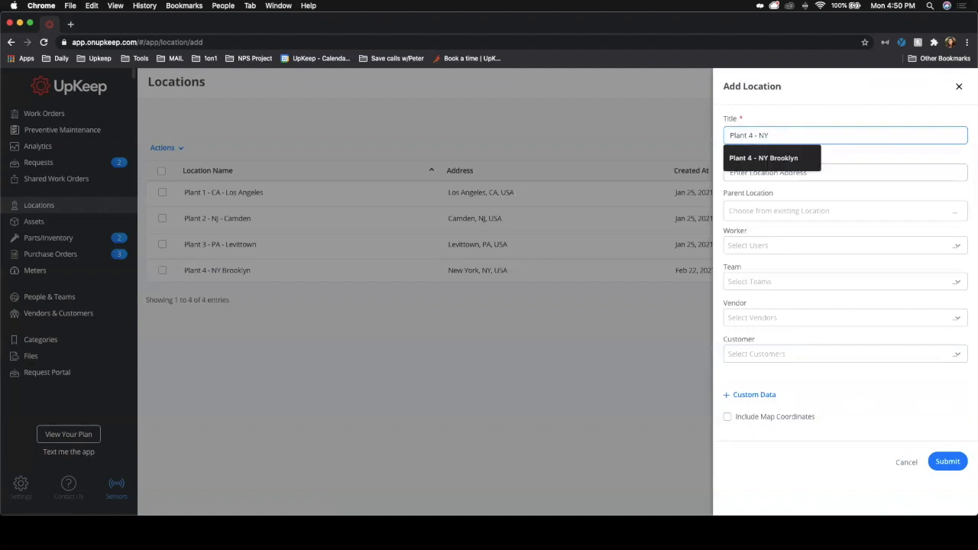
type("Production")
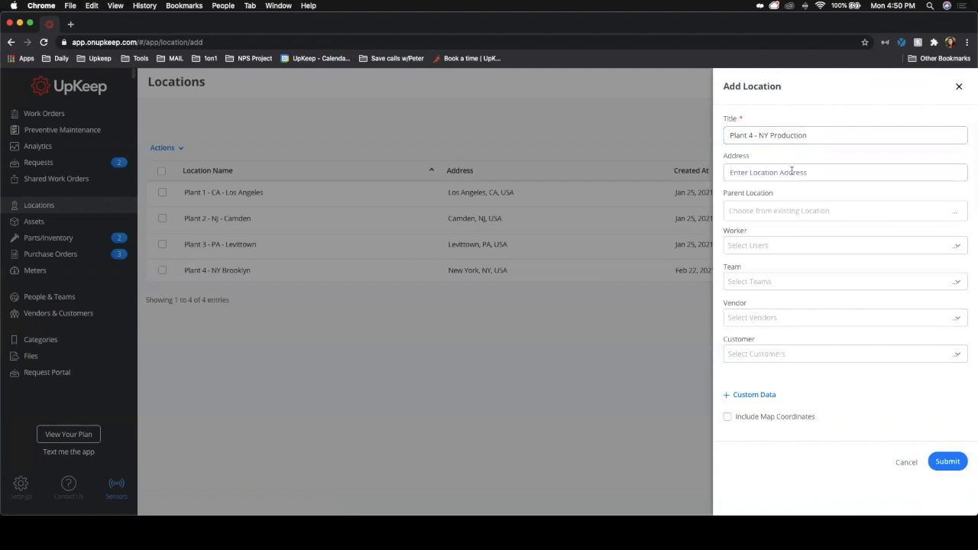
Step: Set the parent location to Plant 4 - NY Brooklyn
left_click(782, 210)
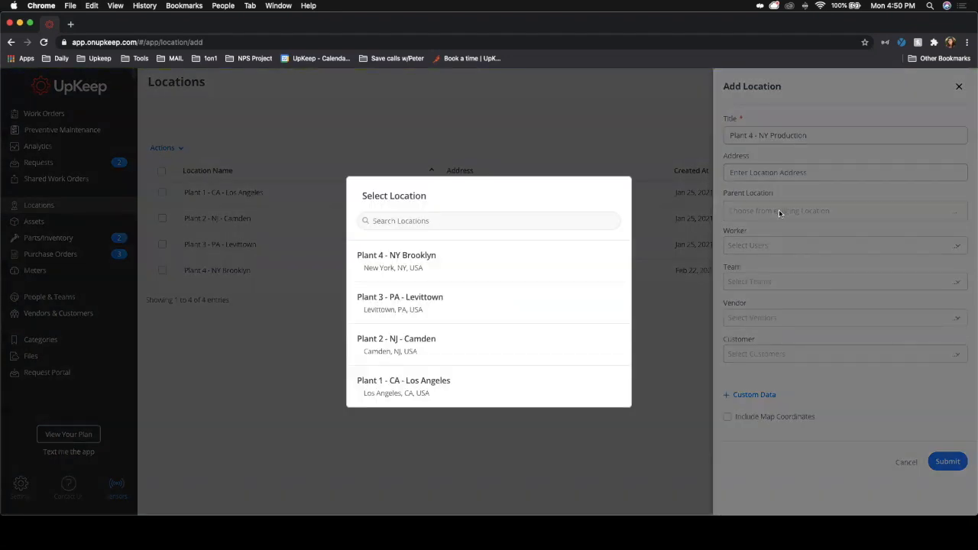
left_click(754, 199)
left_click(760, 211)
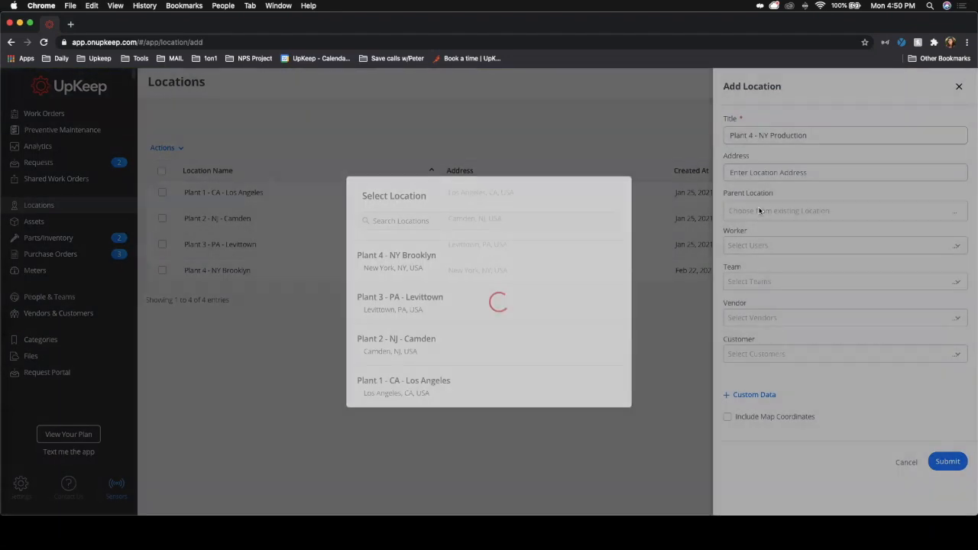
left_click(374, 255)
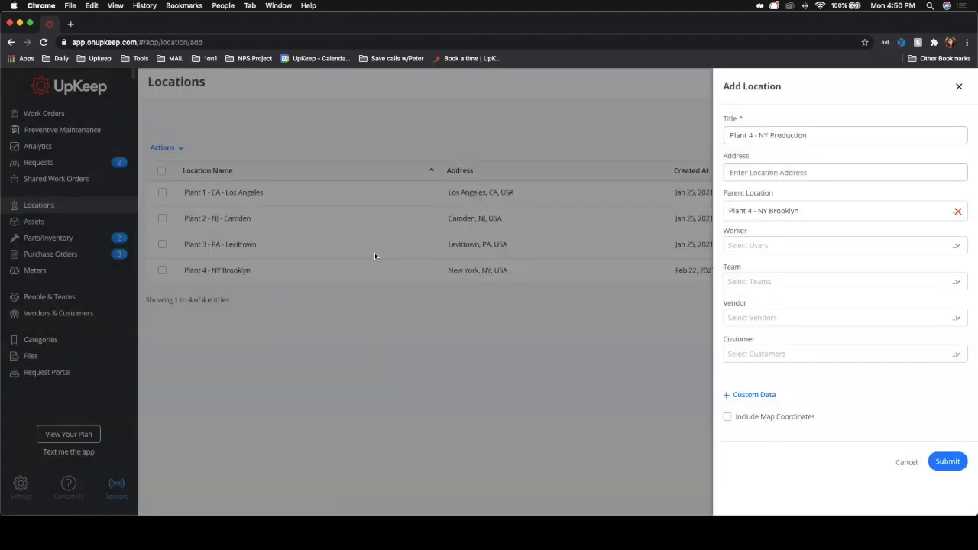
Step: Submit the Plant 4 - NY Production location and expand the Plant 4 - NY Brooklyn row in the locations list
left_click(948, 462)
left_click(308, 275)
left_click(448, 365)
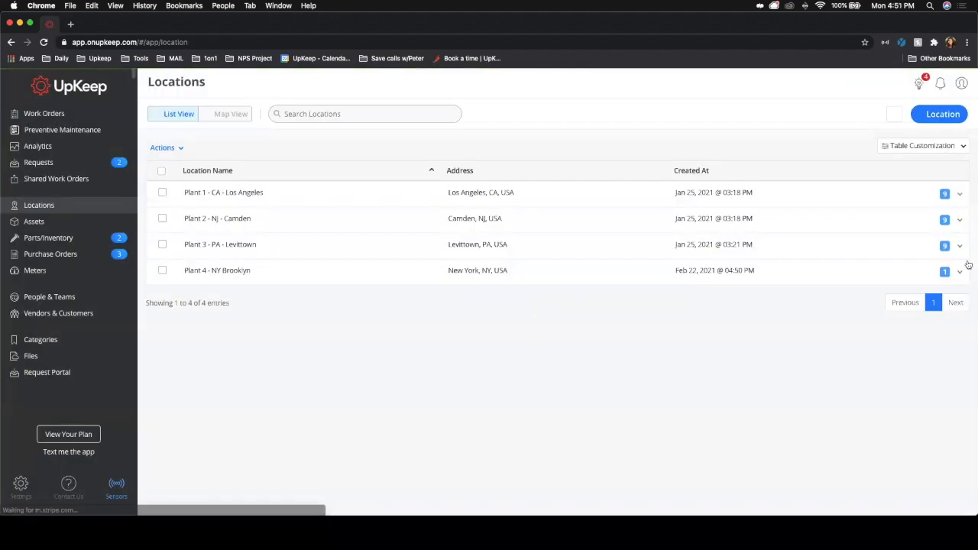
left_click(959, 272)
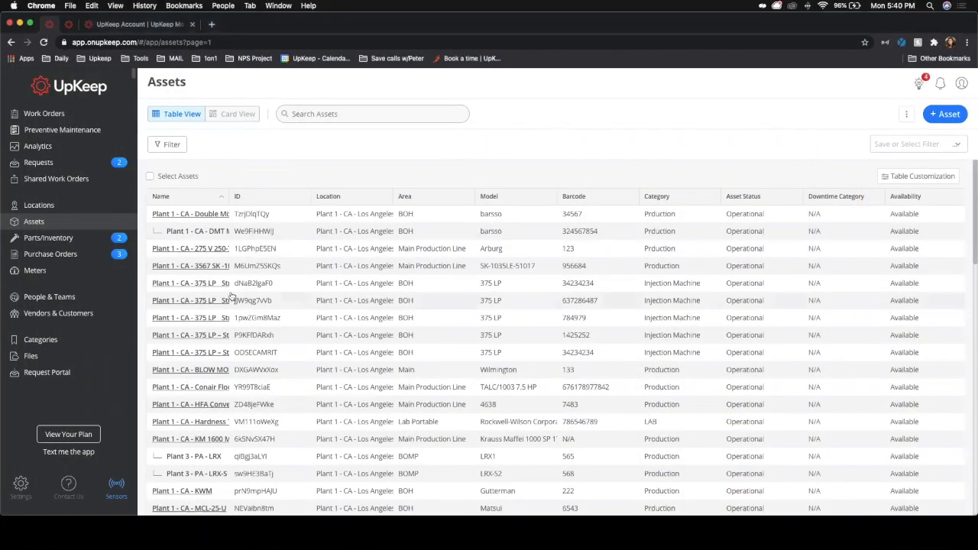
Step: Widen the Name column of the assets table
left_click_drag(227, 197, 408, 197)
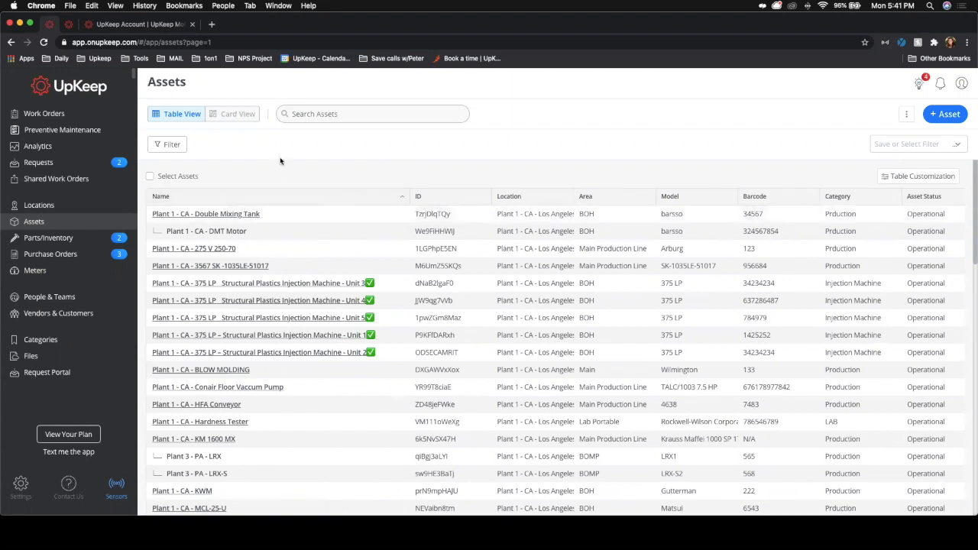
left_click(907, 116)
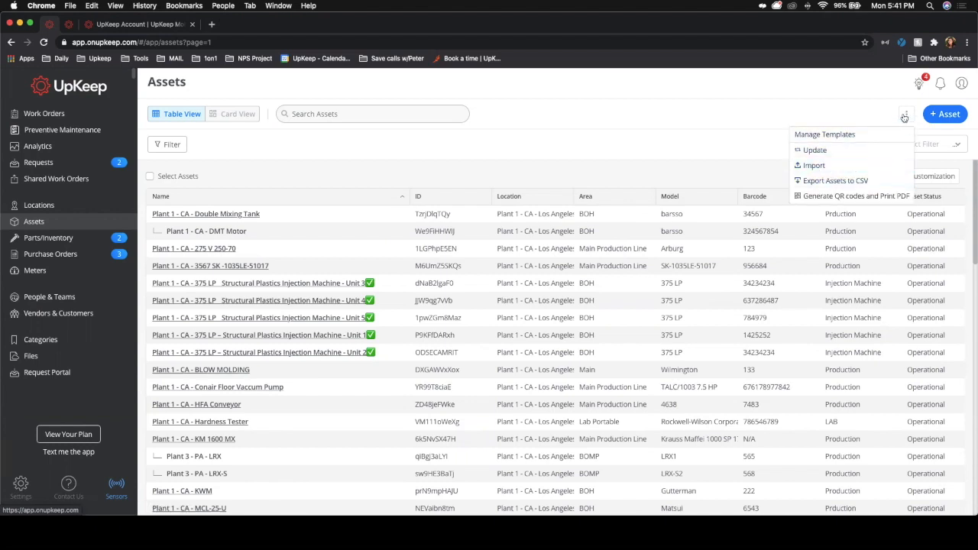
Step: Start a new asset and set its title to Plant 4 - NY Production Semi Truck, then select the title text
left_click(946, 114)
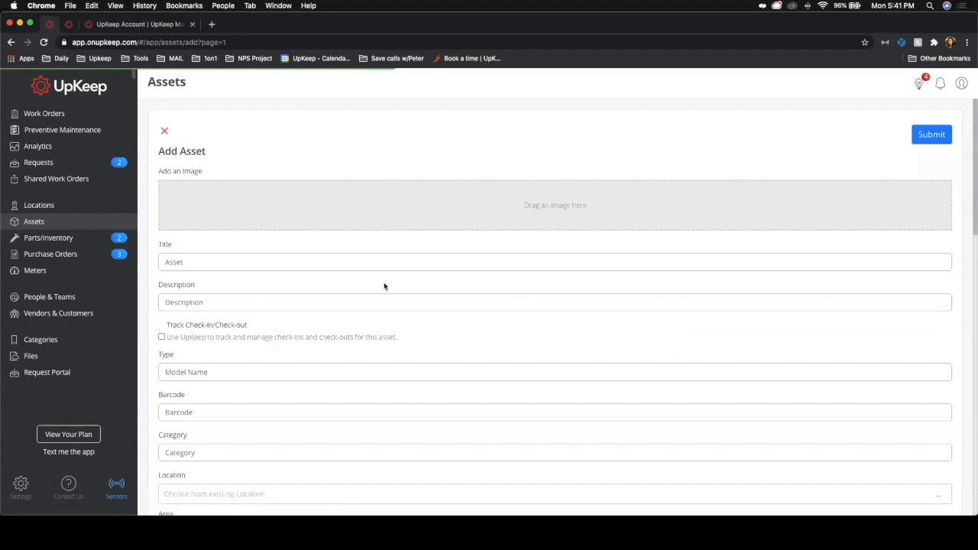
left_click(187, 263)
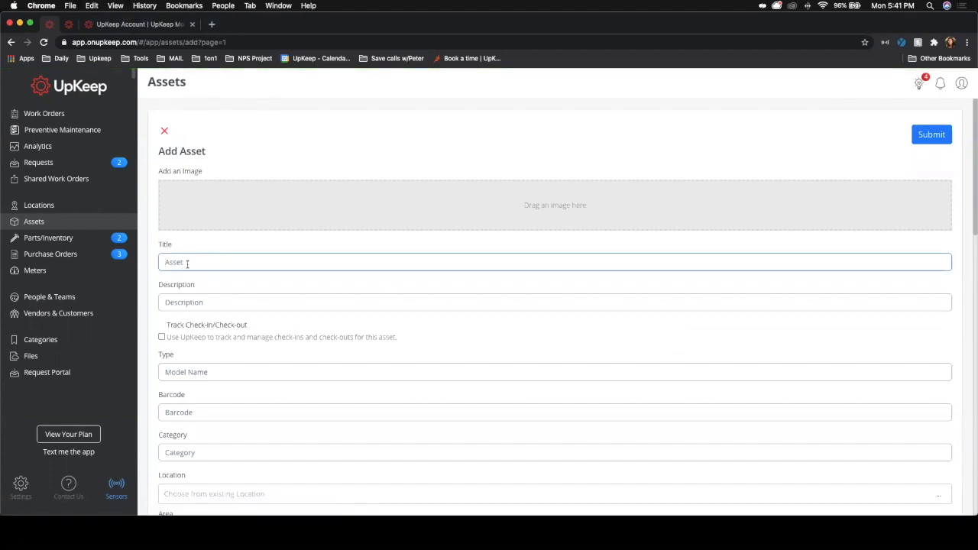
key("super+z")
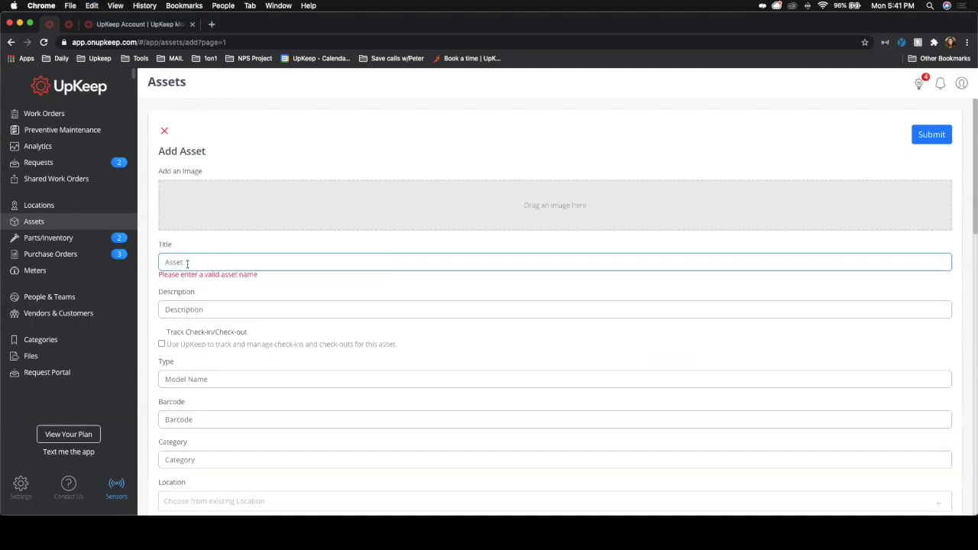
type("Plant 4")
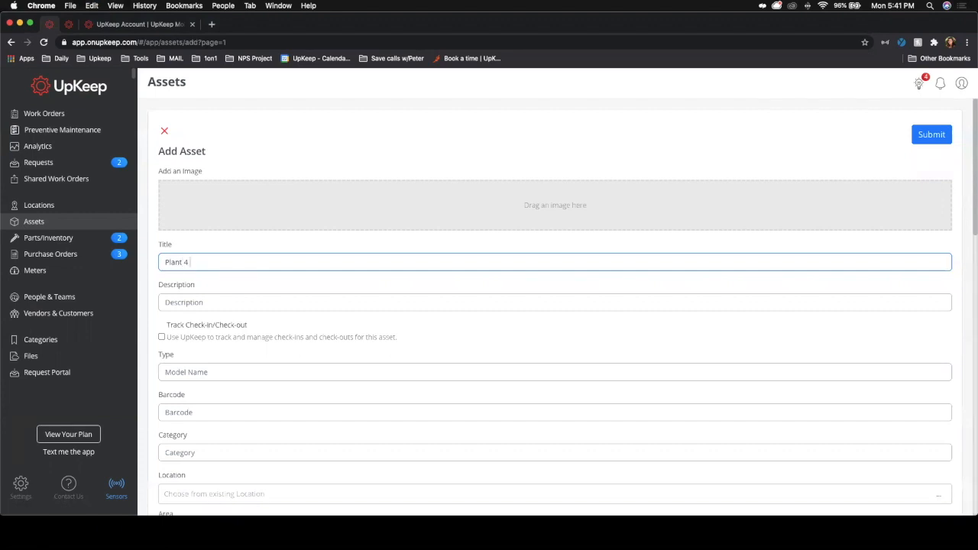
type(" - NY Production Semi Truck")
triple_click(211, 262)
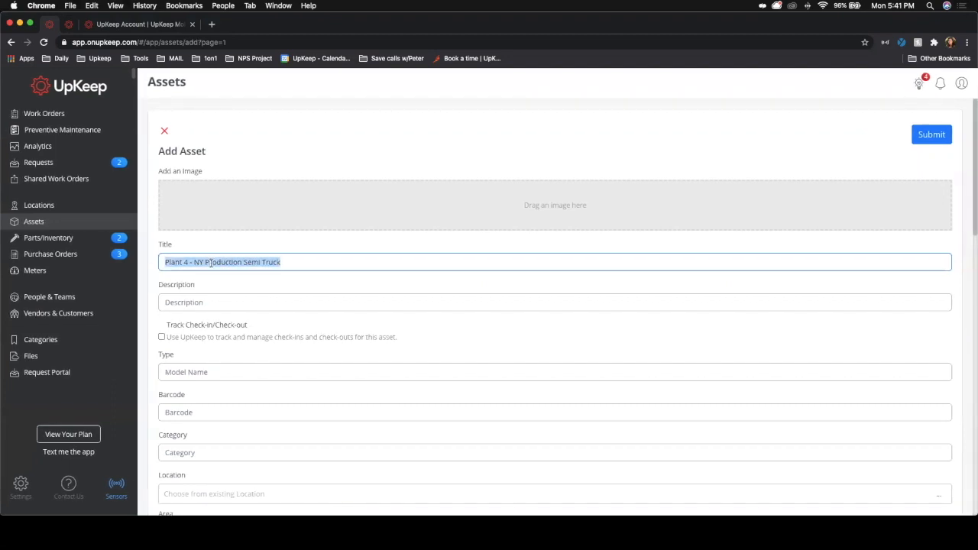
Step: Upload images (7).jpeg from Downloads as the asset's image
left_click(479, 200)
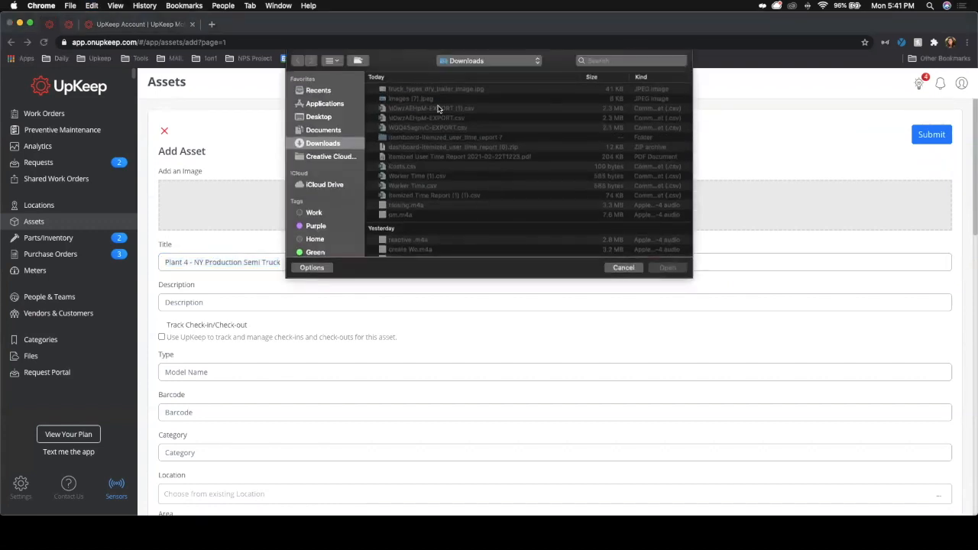
left_click(420, 98)
left_click(667, 268)
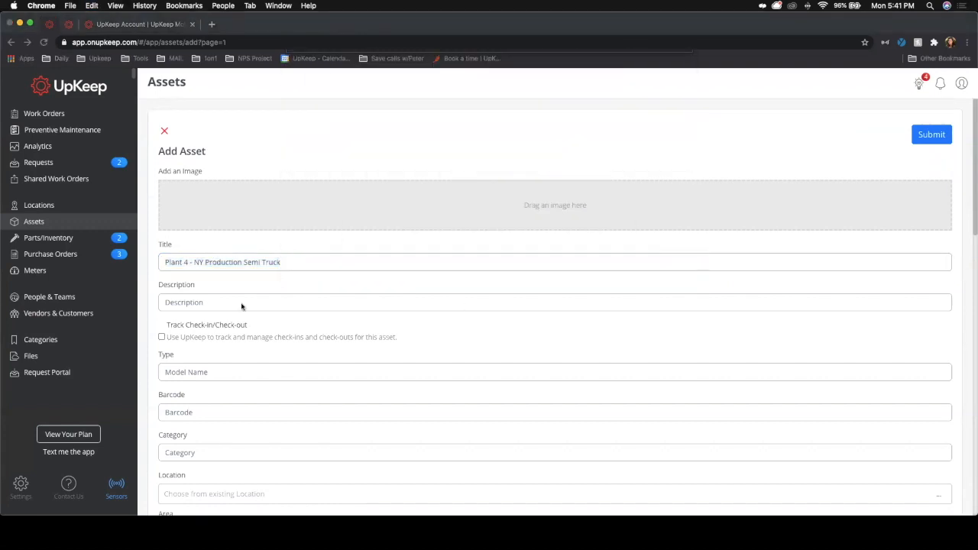
scroll(245, 306, "down", 5)
scroll(196, 380, "down", 1)
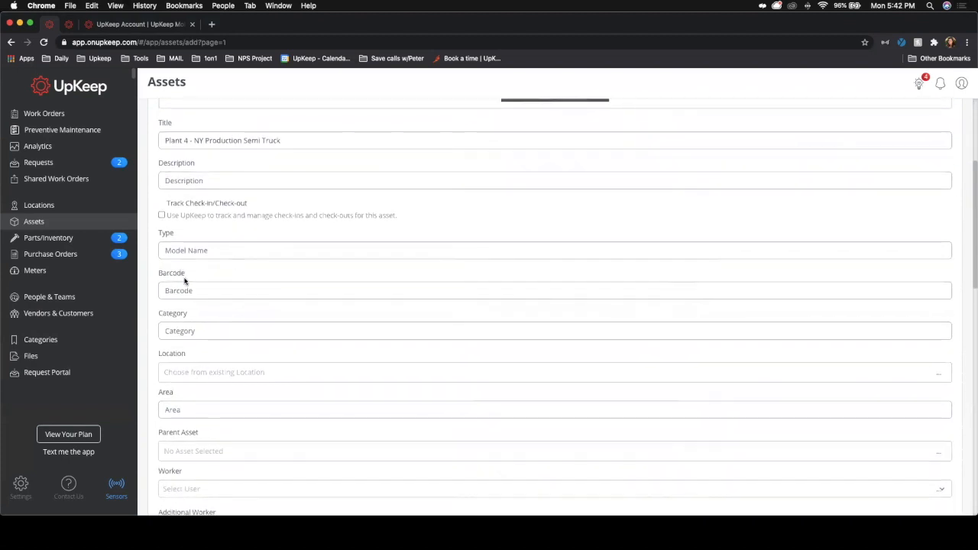
left_click(197, 374)
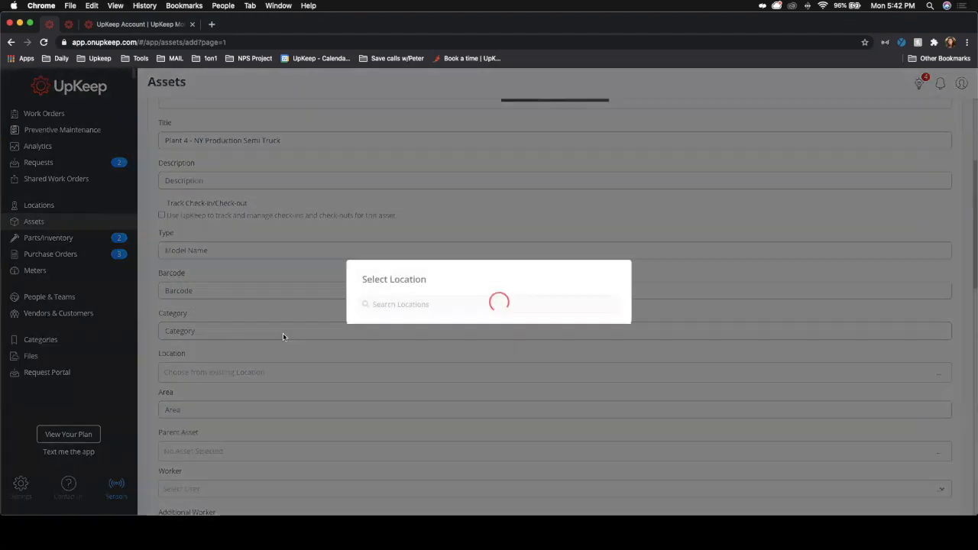
left_click(399, 162)
Step: Submit the semi truck asset and review its details
scroll(443, 456, "down", 10)
scroll(442, 456, "down", 10)
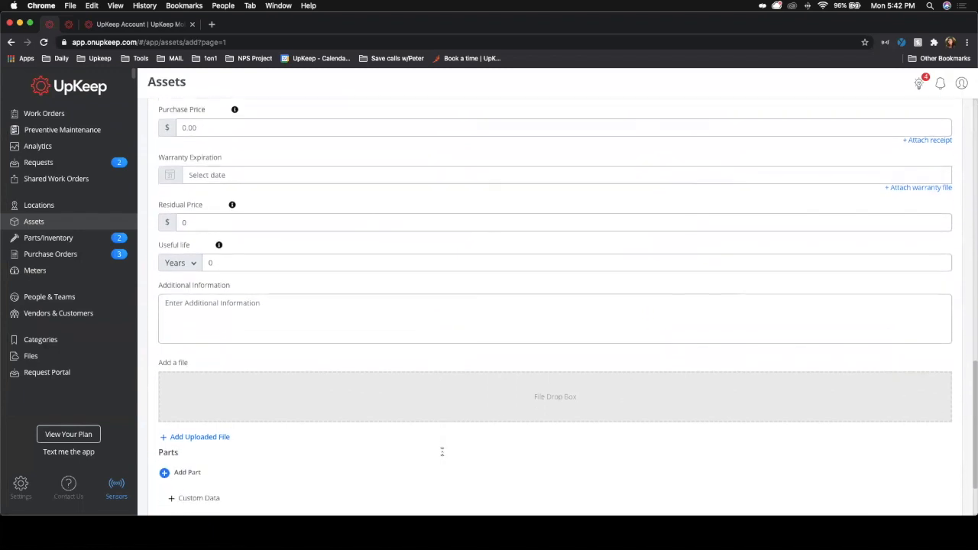
scroll(443, 451, "down", 3)
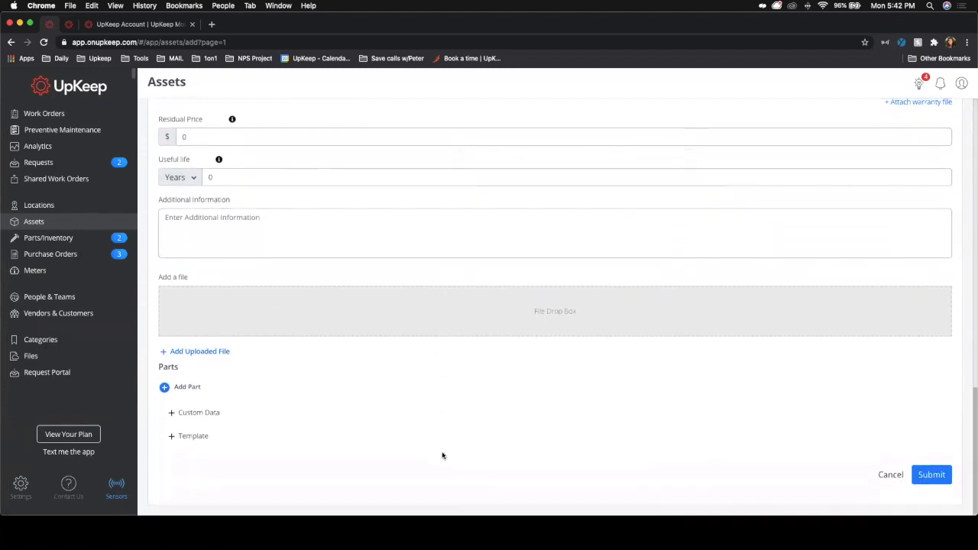
left_click(932, 475)
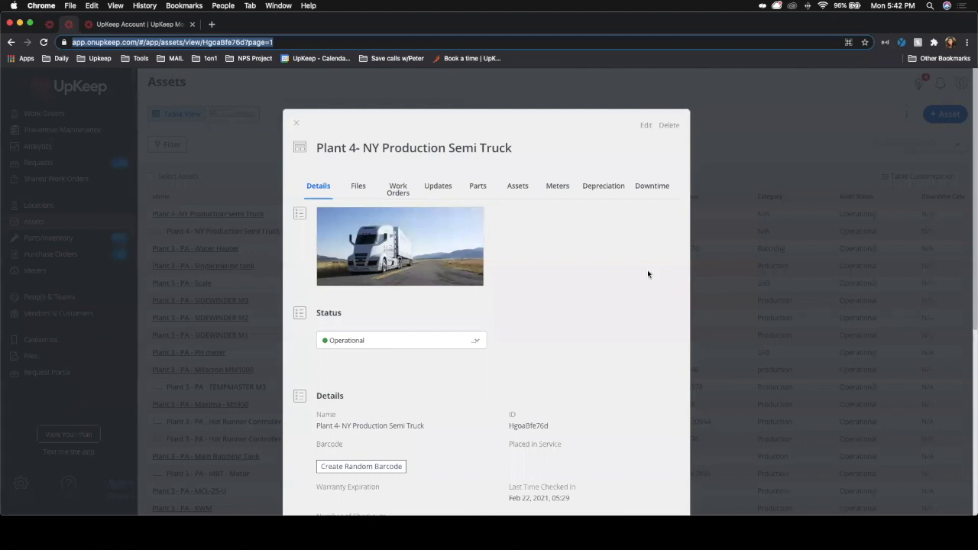
left_click(552, 282)
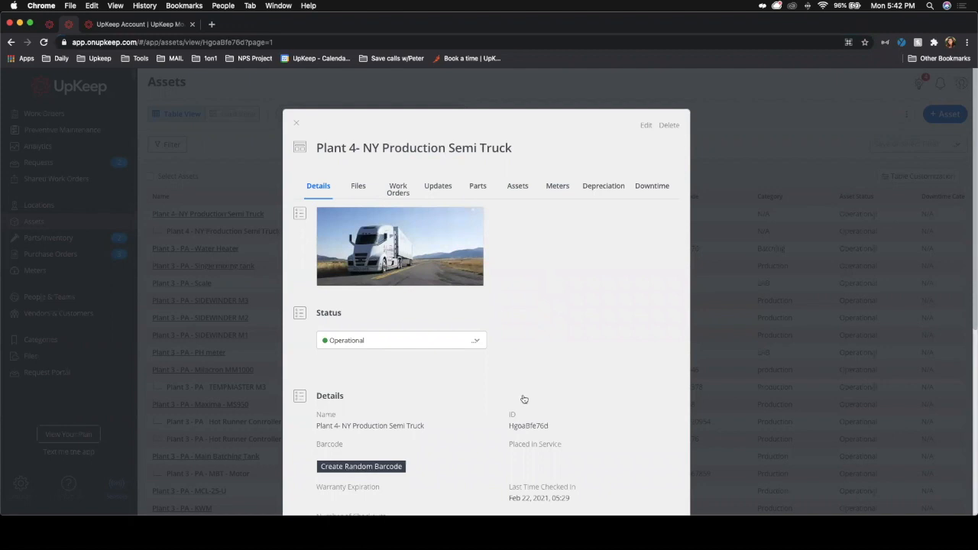
scroll(523, 399, "down", 3)
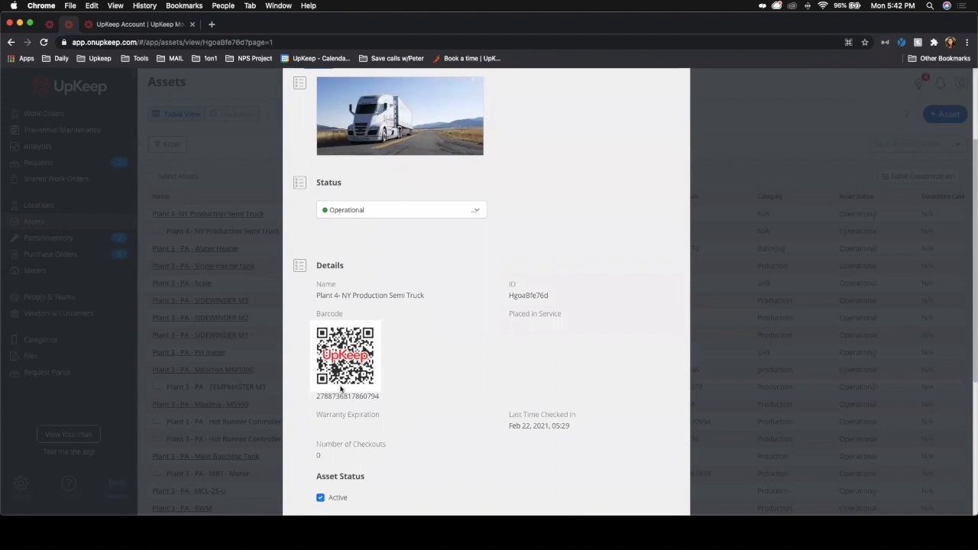
Step: Return to the asset list and start another asset titled Plant 4 - NY Production Semi Truck- trailer
left_click(48, 25)
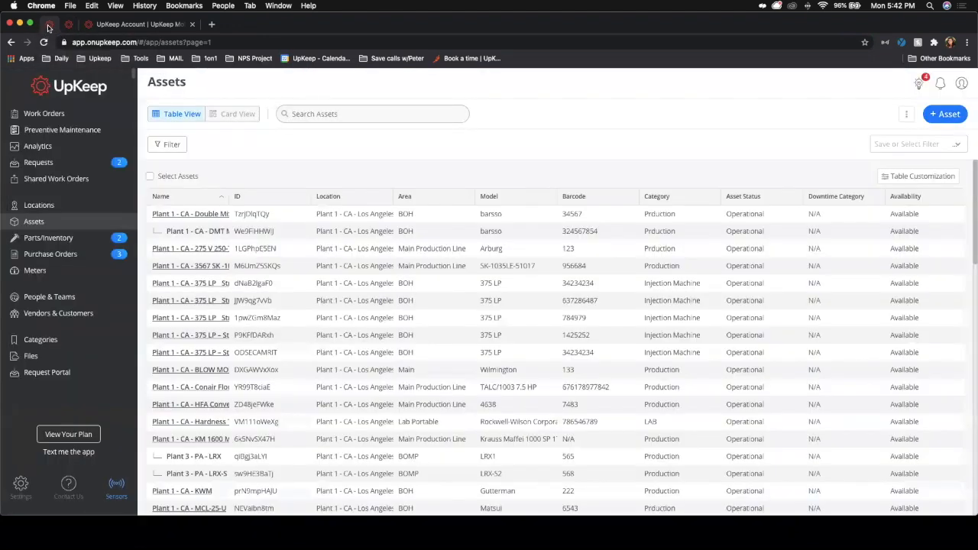
left_click(944, 114)
left_click(255, 263)
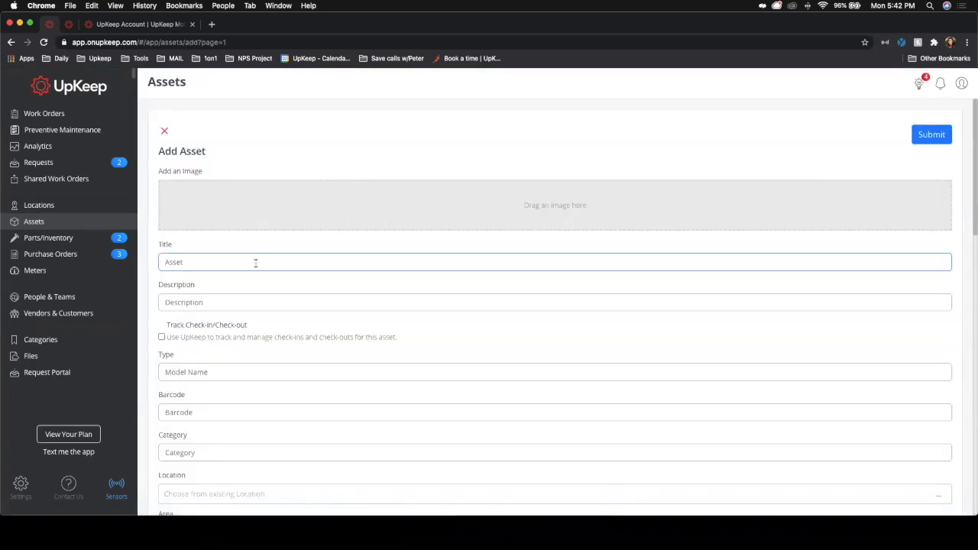
type("Plant 4 - NY Production Semi Truck")
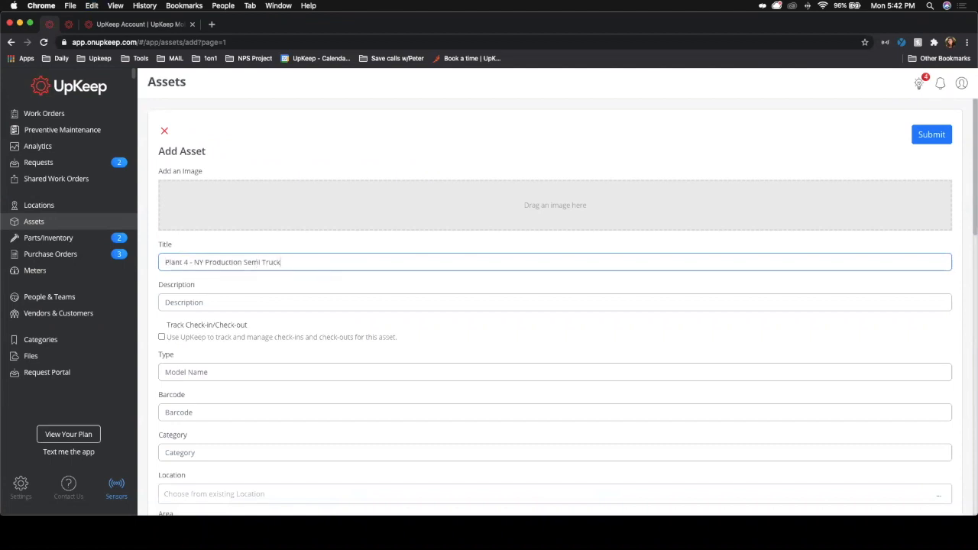
type("- trailer")
Step: Upload truck_types_dry_trailer_image.jpg from Downloads as the trailer asset's image
left_click(540, 209)
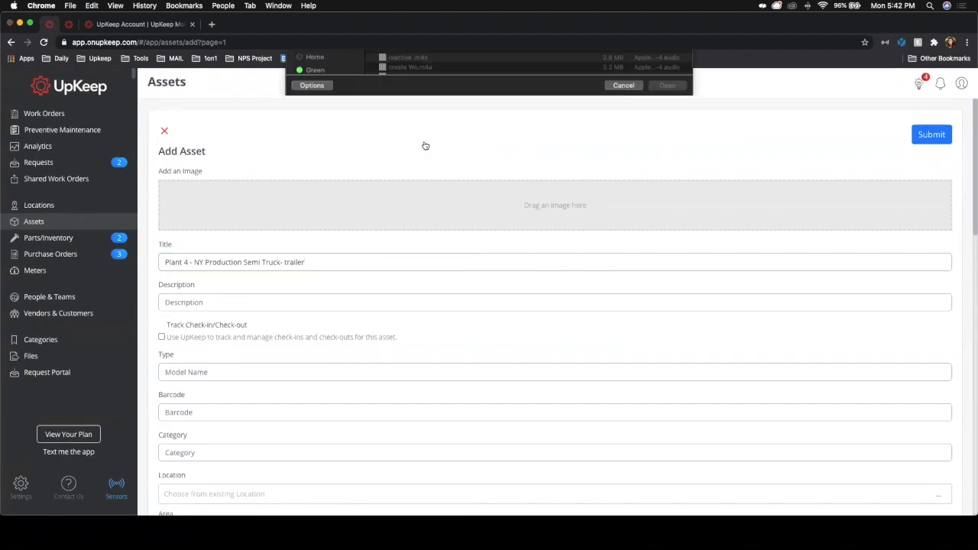
left_click(434, 90)
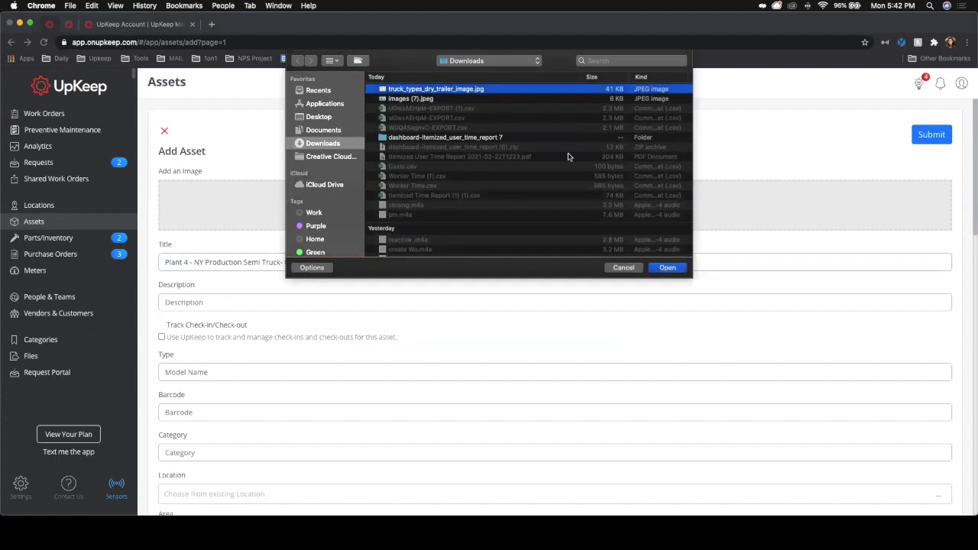
left_click(667, 267)
Step: Search for semi, set the parent asset to Plant 4 NY Production Semi truck, and submit the trailer asset
scroll(276, 424, "down", 5)
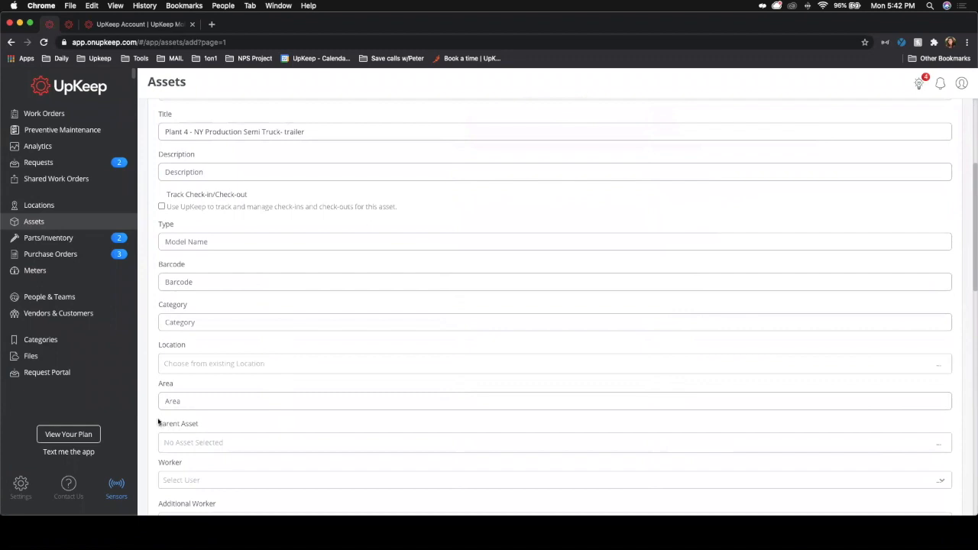
left_click(191, 443)
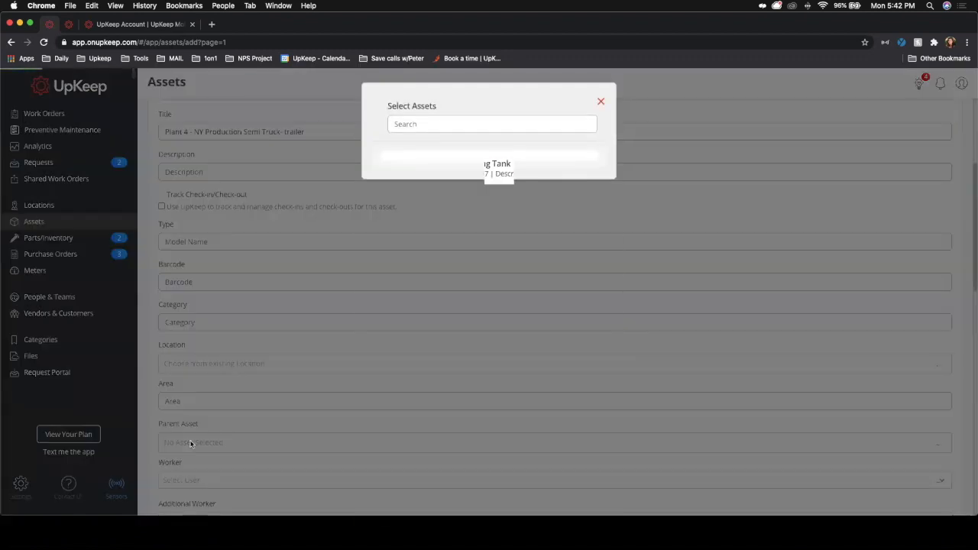
left_click(459, 124)
type("semi")
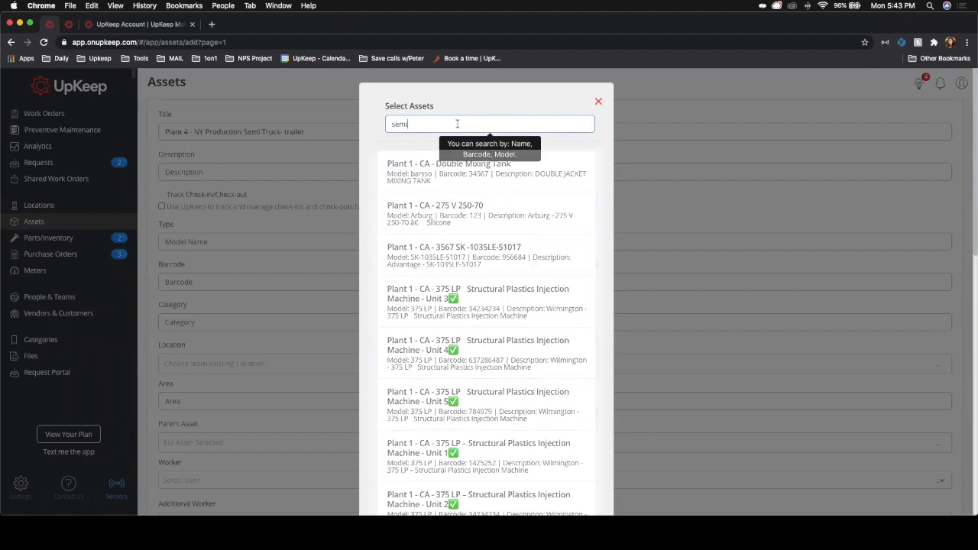
left_click(454, 203)
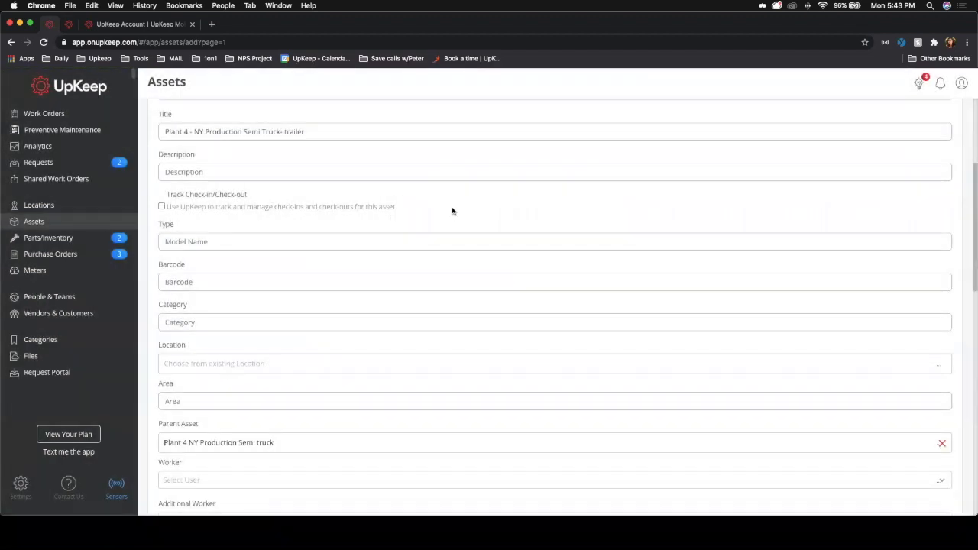
scroll(730, 373, "down", 10)
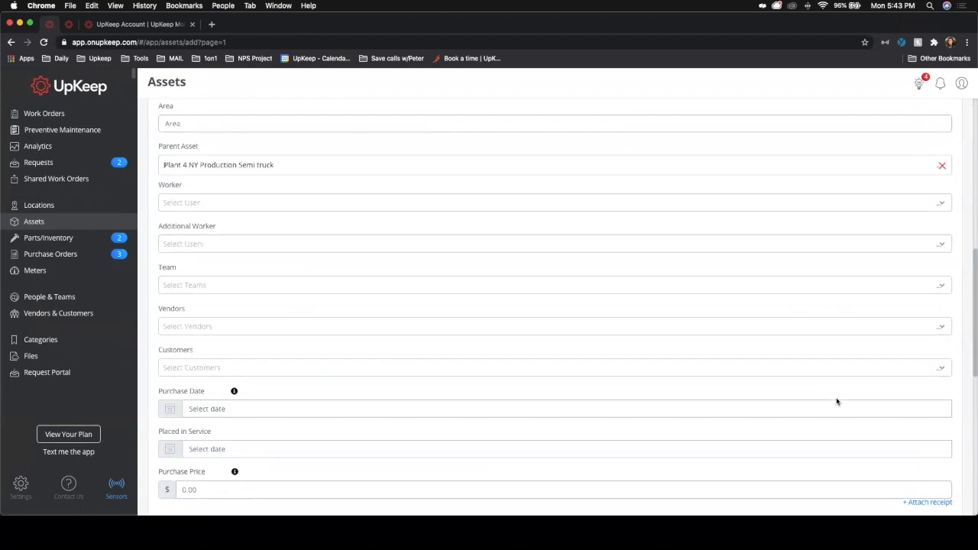
left_click(930, 475)
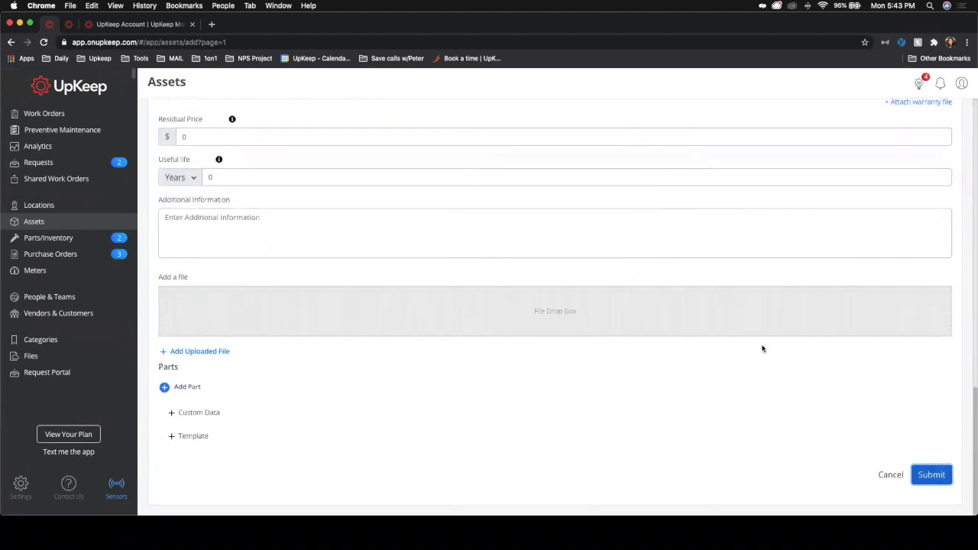
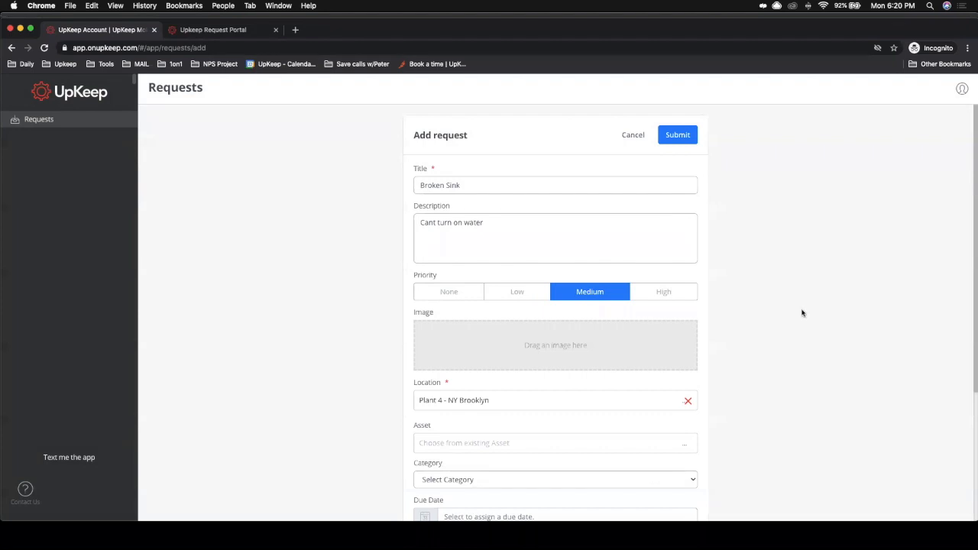
Step: Submit the Broken Sink request from the portal, then refresh the admin request list and open that request
scroll(740, 327, "up", 5)
left_click(679, 135)
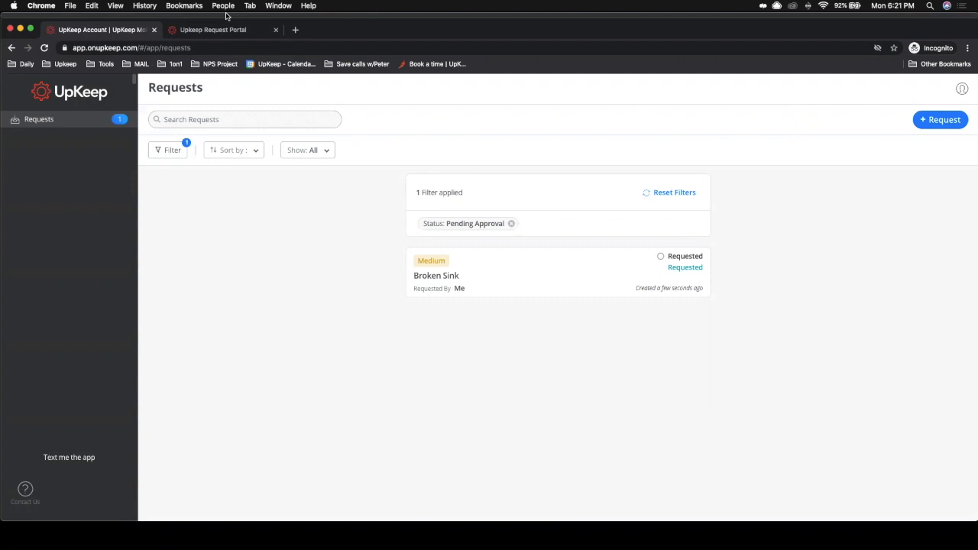
left_click(225, 16)
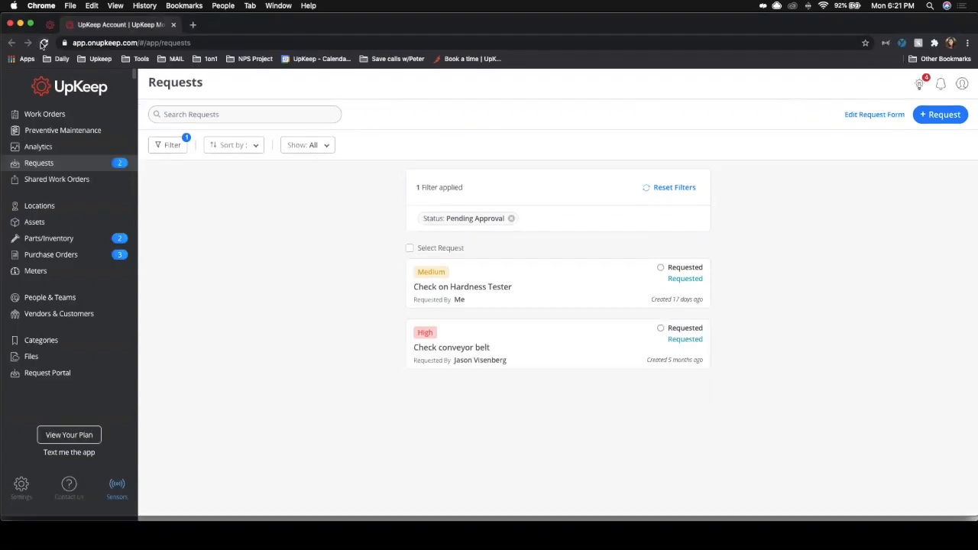
left_click(44, 43)
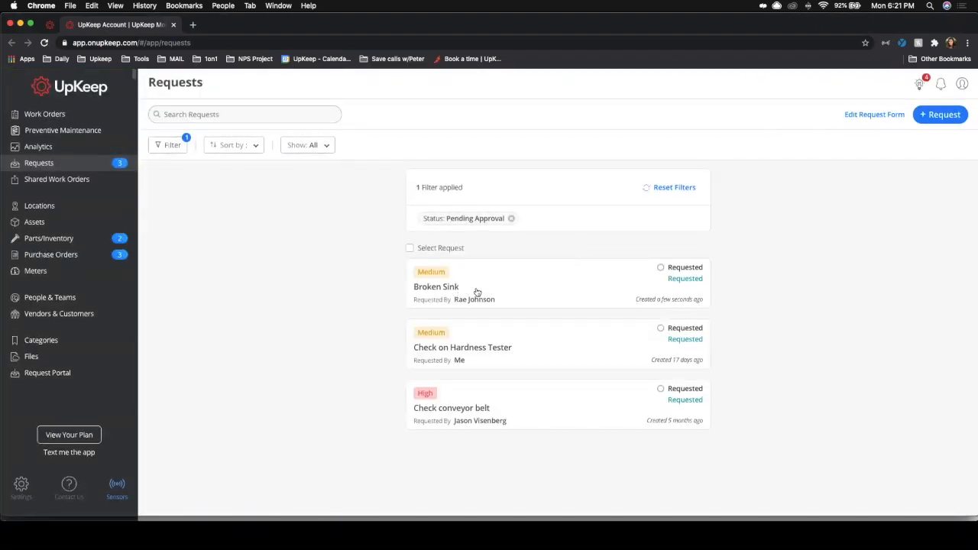
left_click(477, 290)
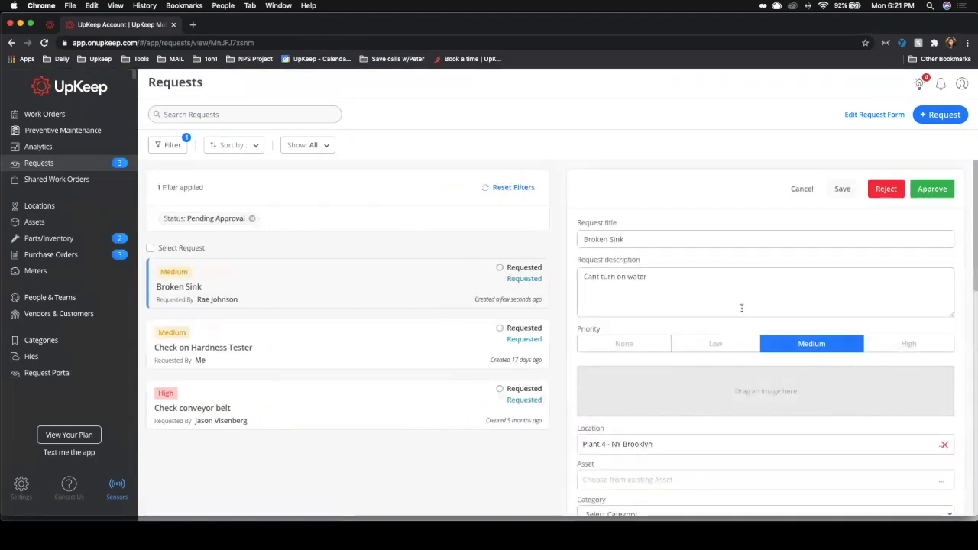
Step: Set the request's due date to Feb 23, 2021
scroll(742, 309, "down", 5)
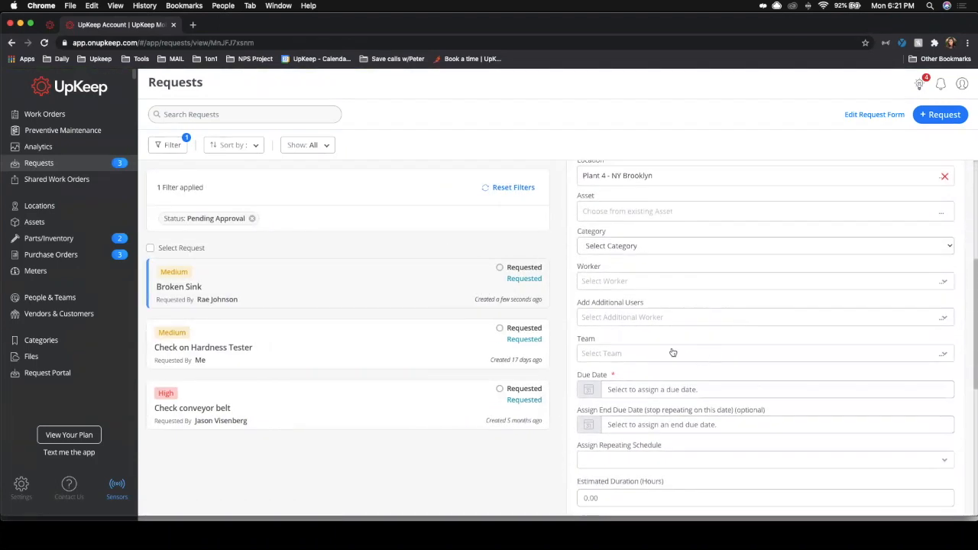
left_click(634, 390)
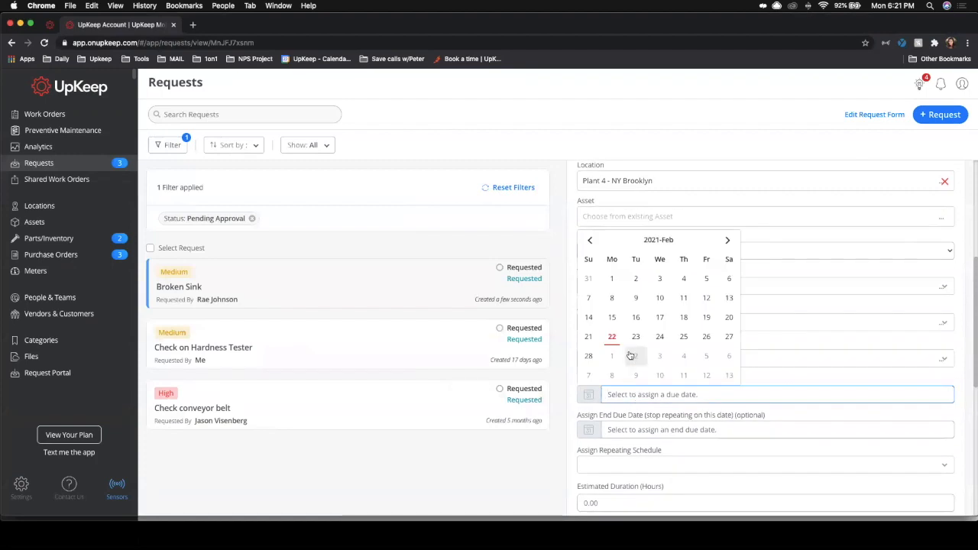
left_click(635, 336)
left_click(641, 348)
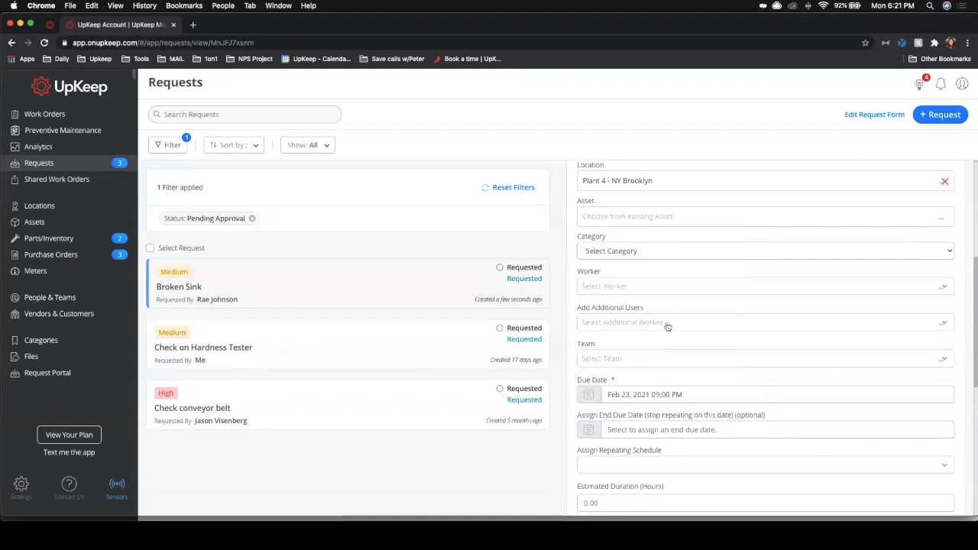
Step: Assign a worker to the Broken Sink request and approve it
scroll(719, 300, "up", 2)
left_click(616, 364)
scroll(623, 413, "down", 4)
left_click(616, 478)
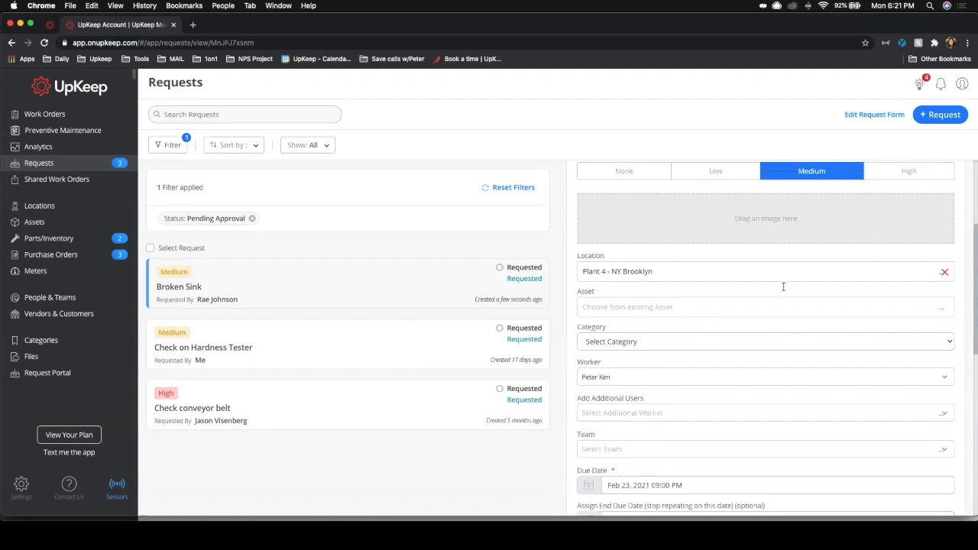
scroll(784, 287, "up", 3)
left_click(933, 189)
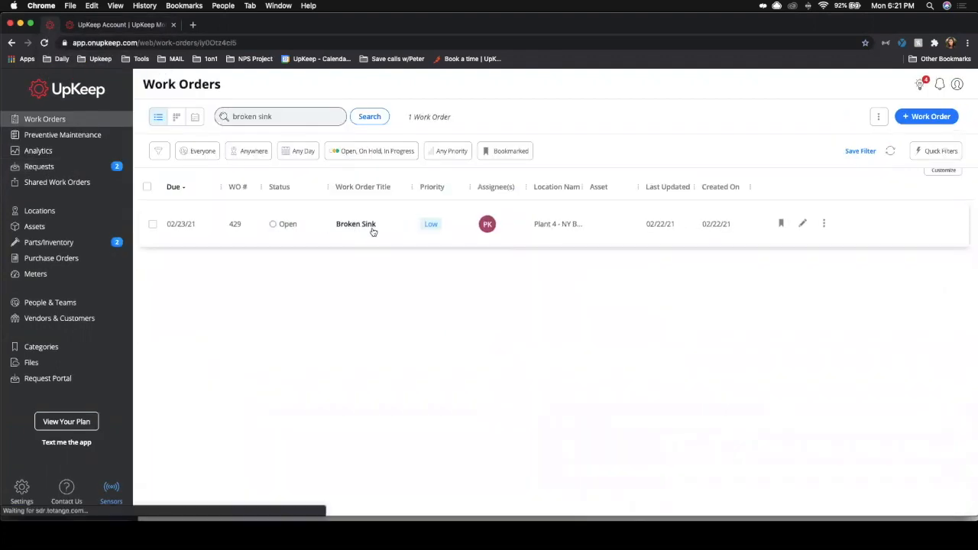
Step: Open the Broken Sink work order and scroll through its details, tasks, parts and labor sections
left_click(373, 231)
scroll(887, 247, "down", 3)
scroll(888, 248, "down", 5)
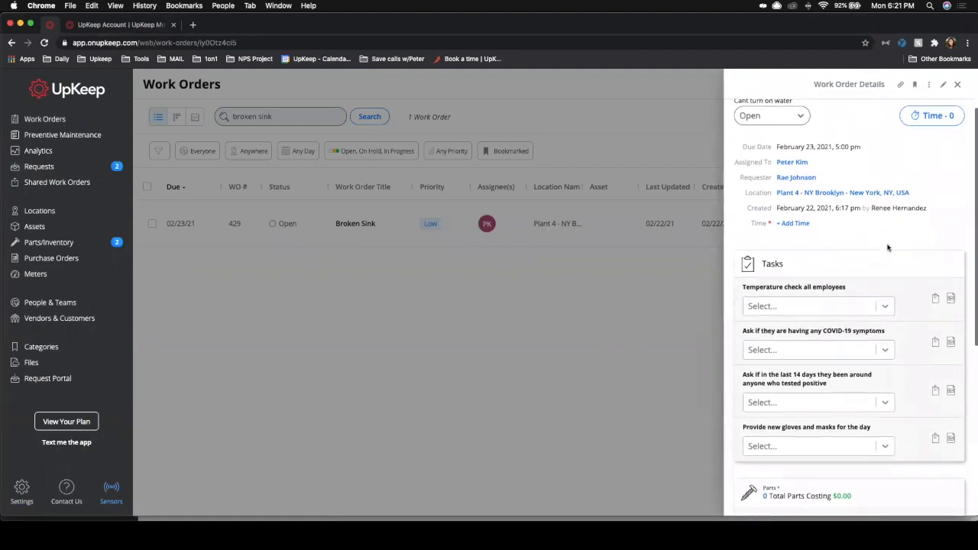
scroll(887, 248, "down", 8)
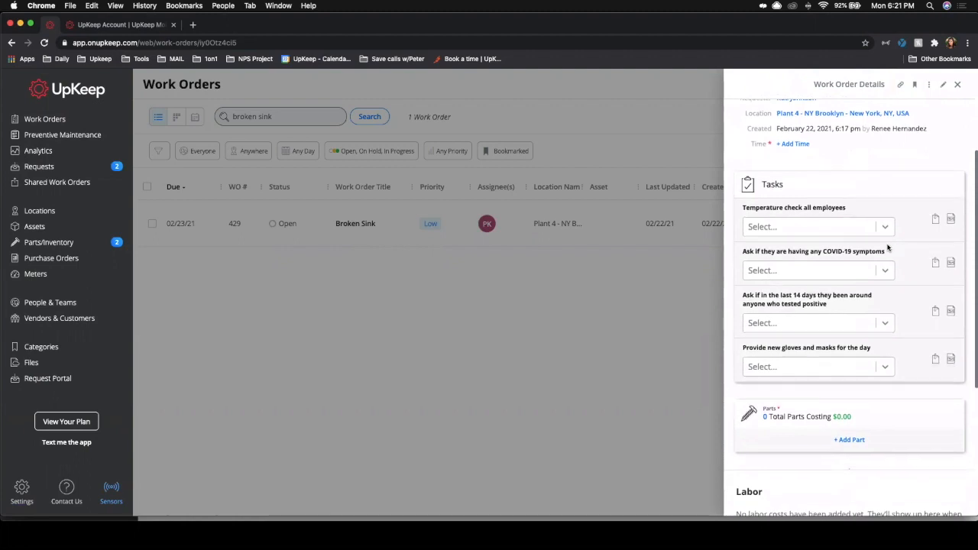
scroll(888, 248, "down", 5)
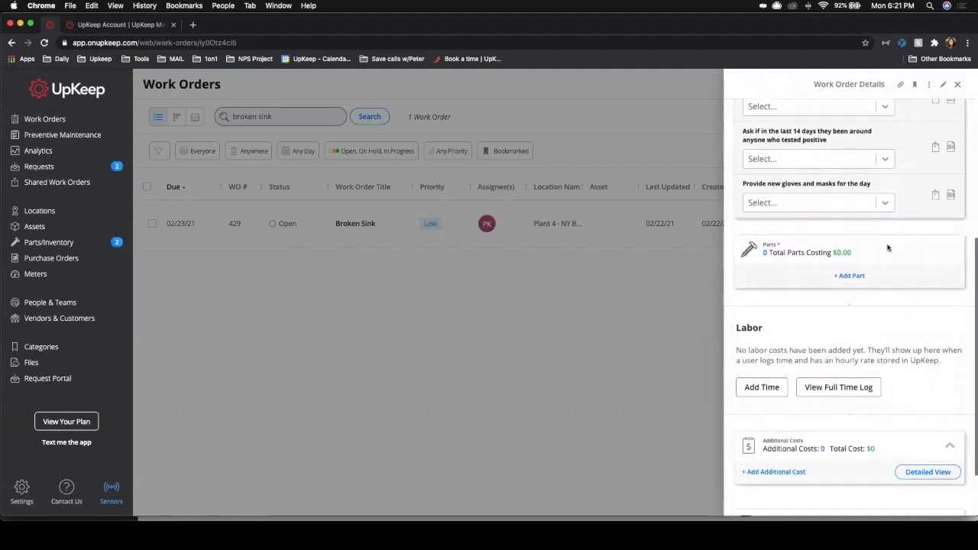
scroll(887, 248, "up", 8)
scroll(887, 248, "up", 13)
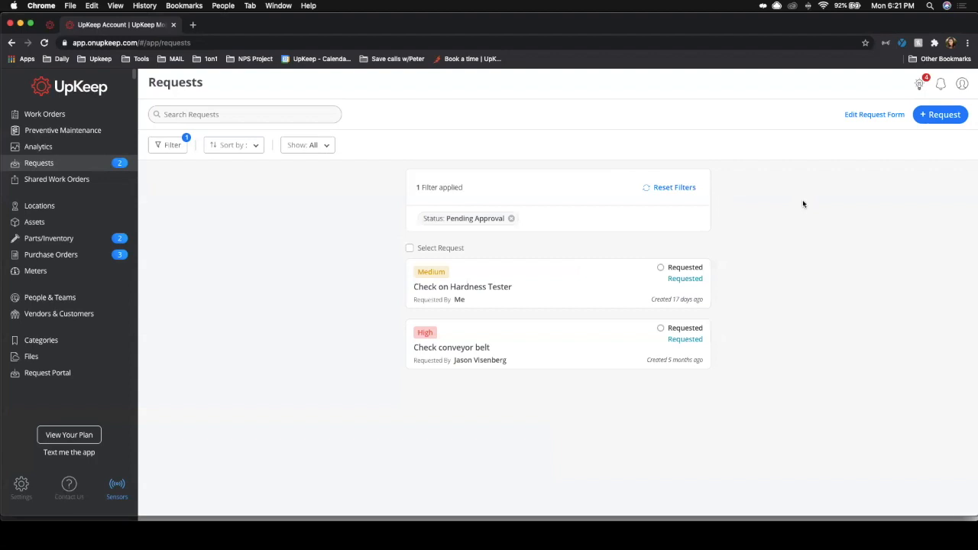
Step: Open the request form template and examine the requester permission settings for location, worker and due date
left_click(879, 116)
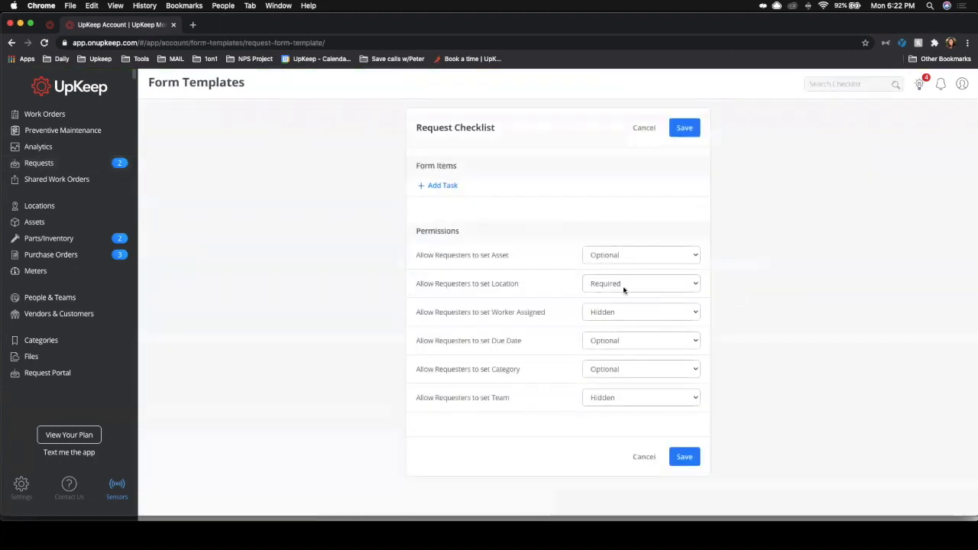
left_click(623, 284)
left_click(623, 284)
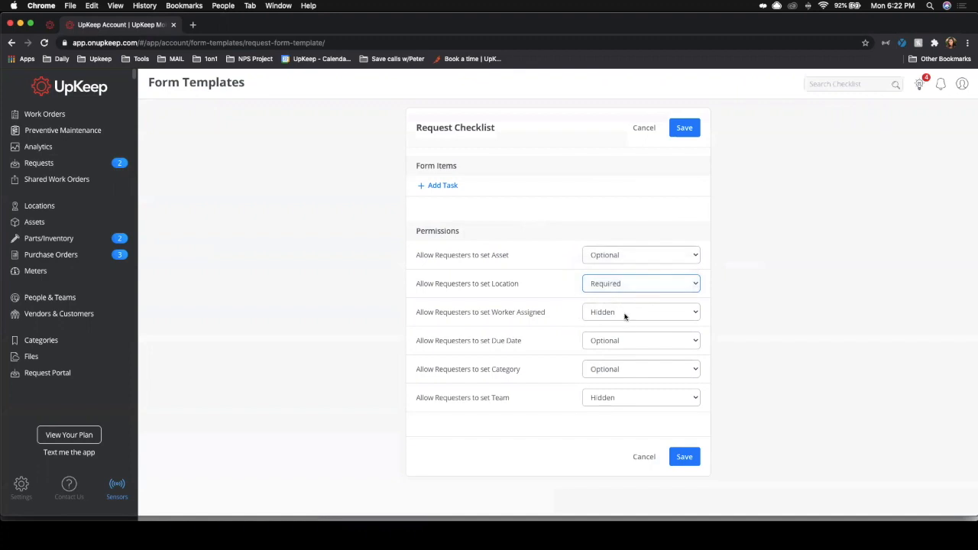
left_click(626, 311)
left_click(626, 311)
left_click(628, 341)
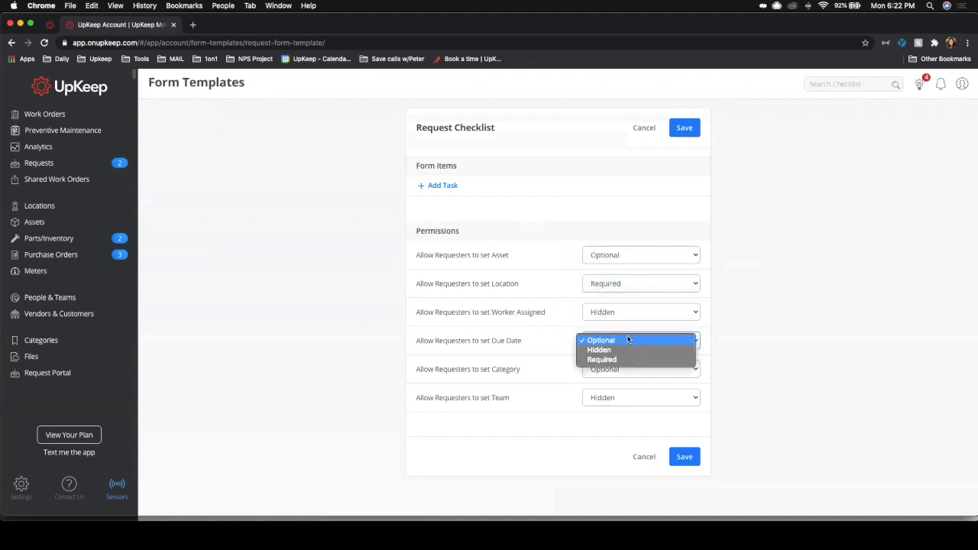
Step: Add a required text form item to the request checklist with the question add phone number
left_click(448, 187)
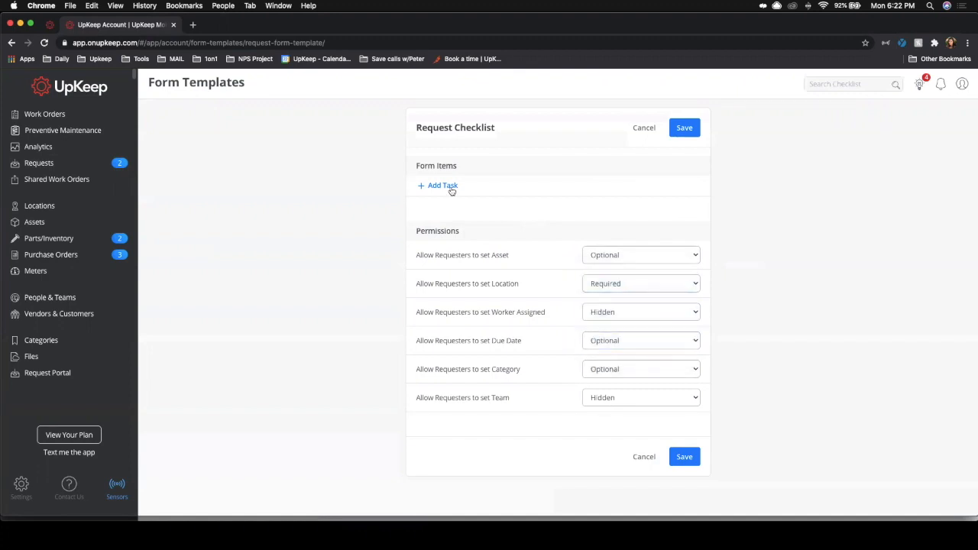
left_click(448, 187)
left_click(452, 193)
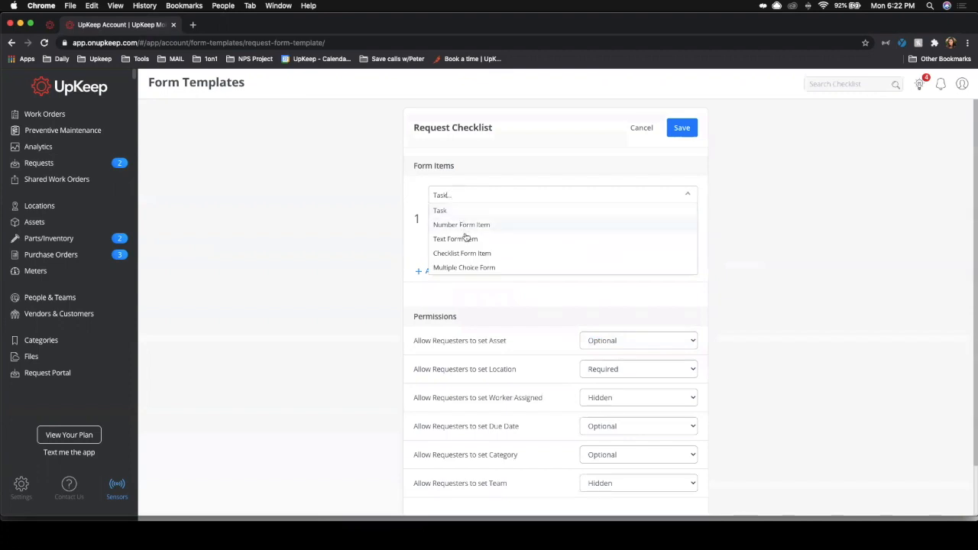
left_click(464, 238)
left_click(463, 220)
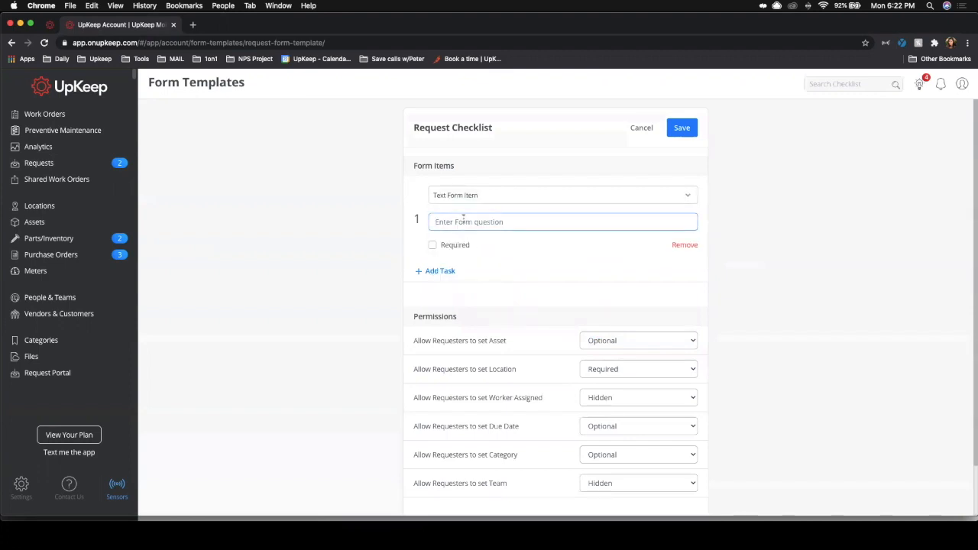
type("add phione number")
left_click(432, 245)
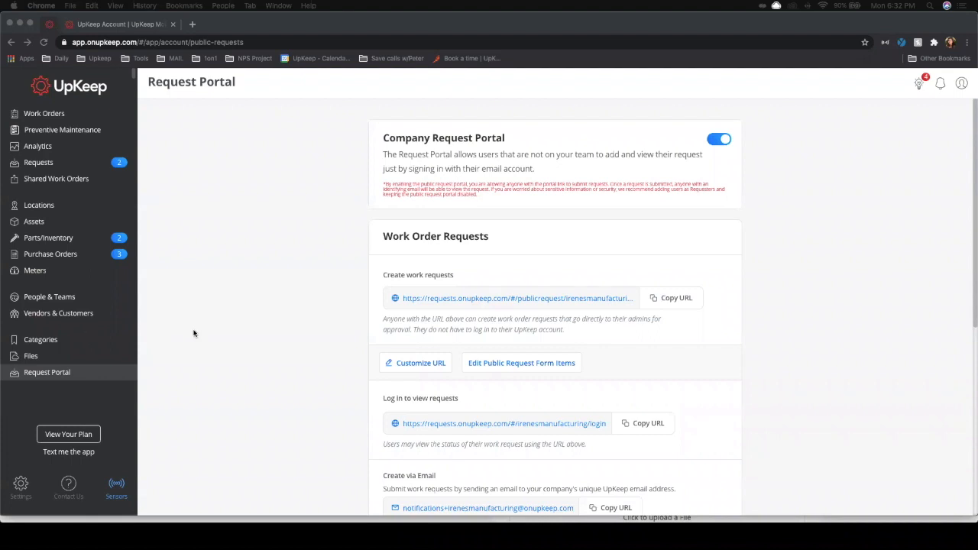
Step: Open the Request Portal settings and copy the create work requests URL
left_click(48, 378)
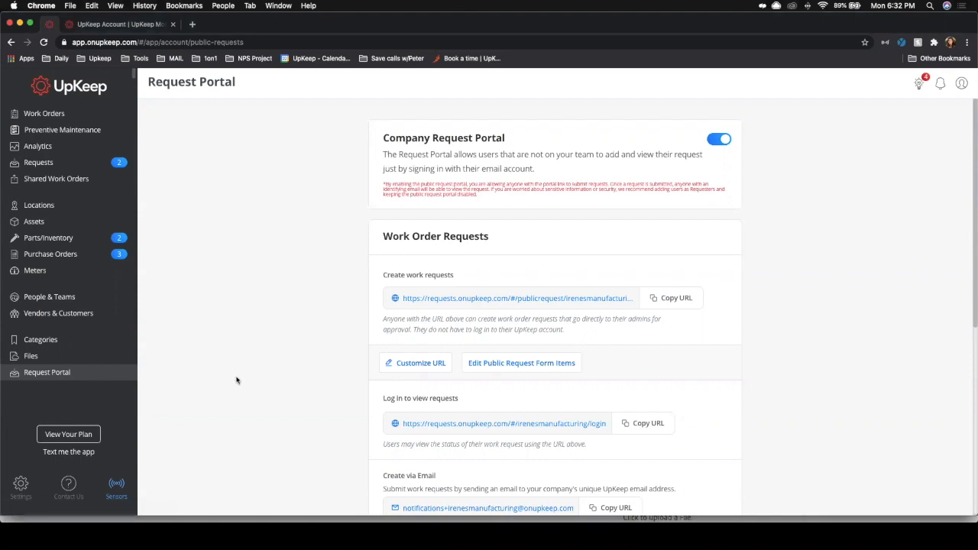
scroll(811, 271, "down", 1)
scroll(811, 270, "down", 1)
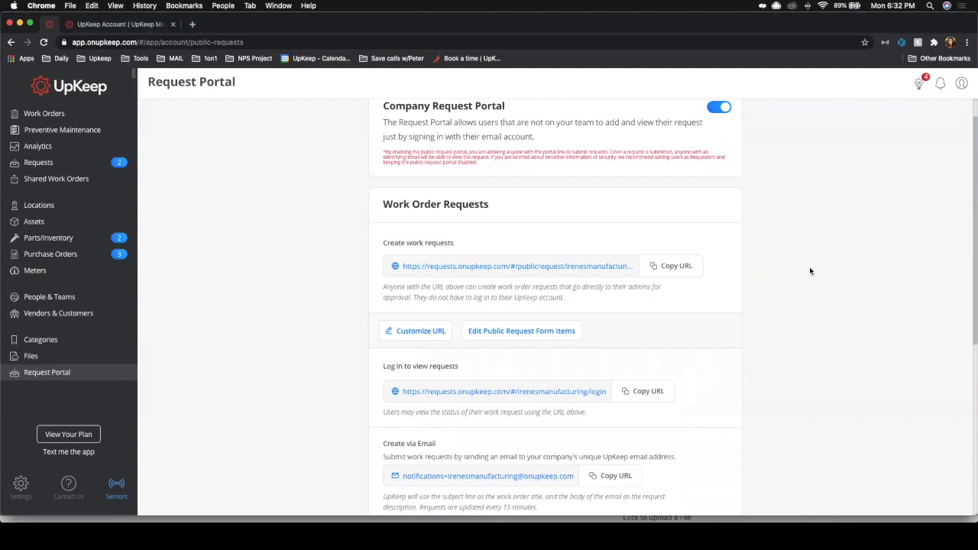
scroll(811, 271, "down", 4)
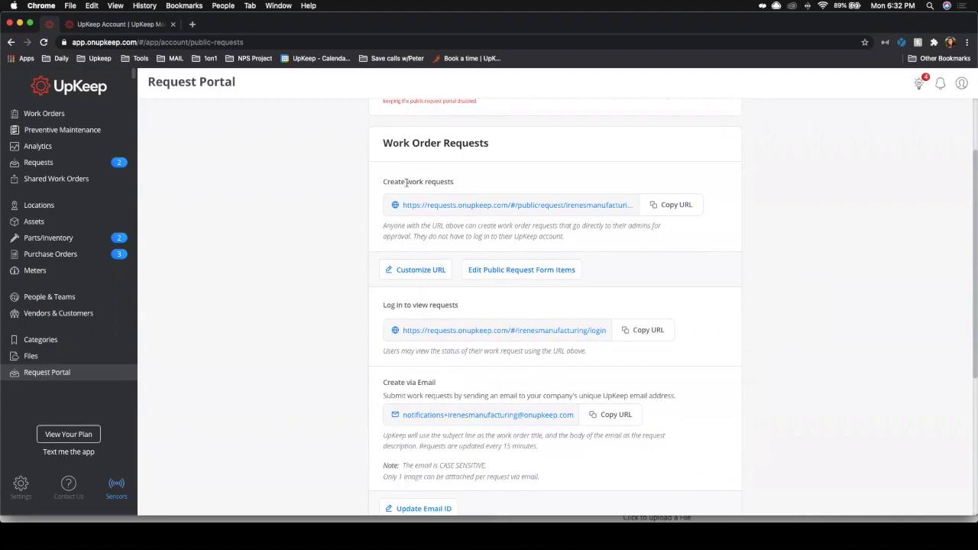
left_click(670, 207)
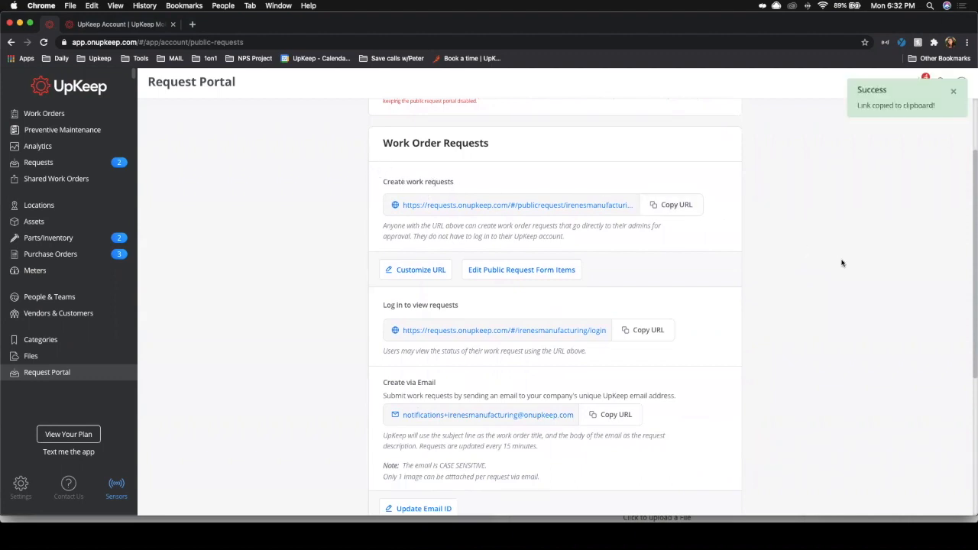
left_click(171, 520)
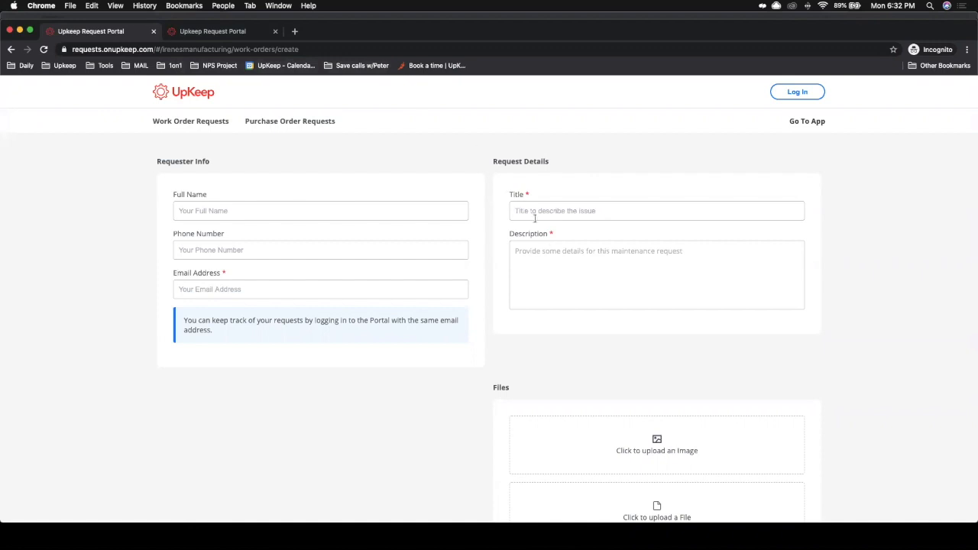
Step: Switch to the other portal tab and submit the filled-in Broken Sink work order request
scroll(548, 240, "down", 4)
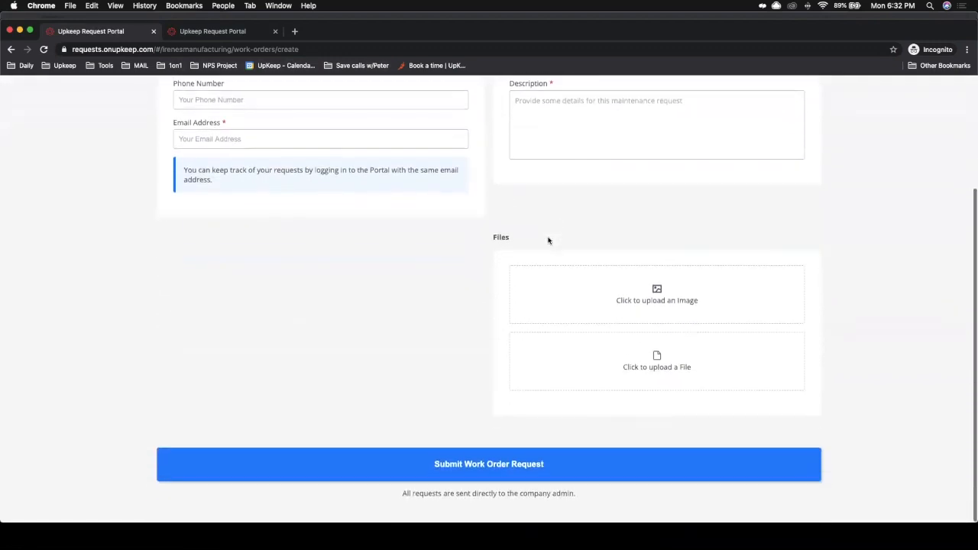
scroll(548, 240, "up", 4)
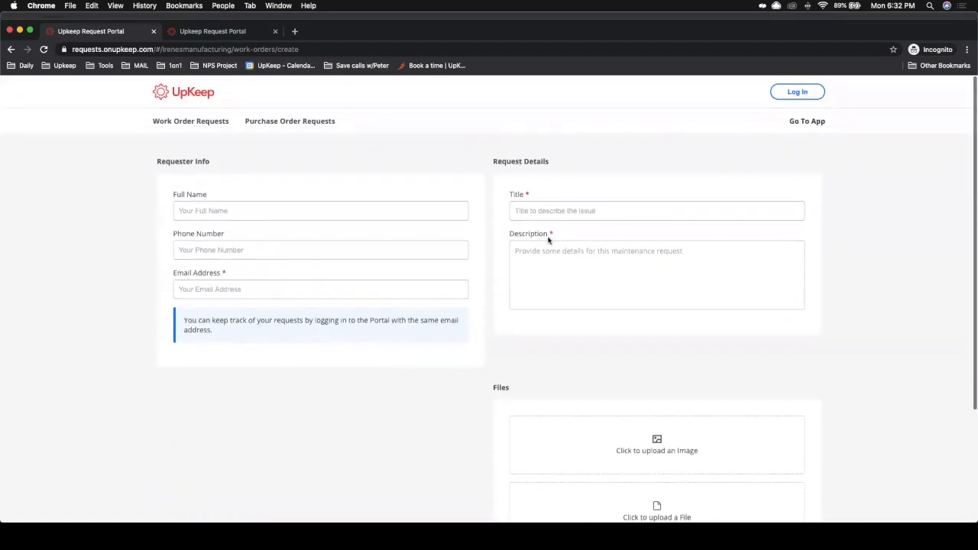
left_click(227, 35)
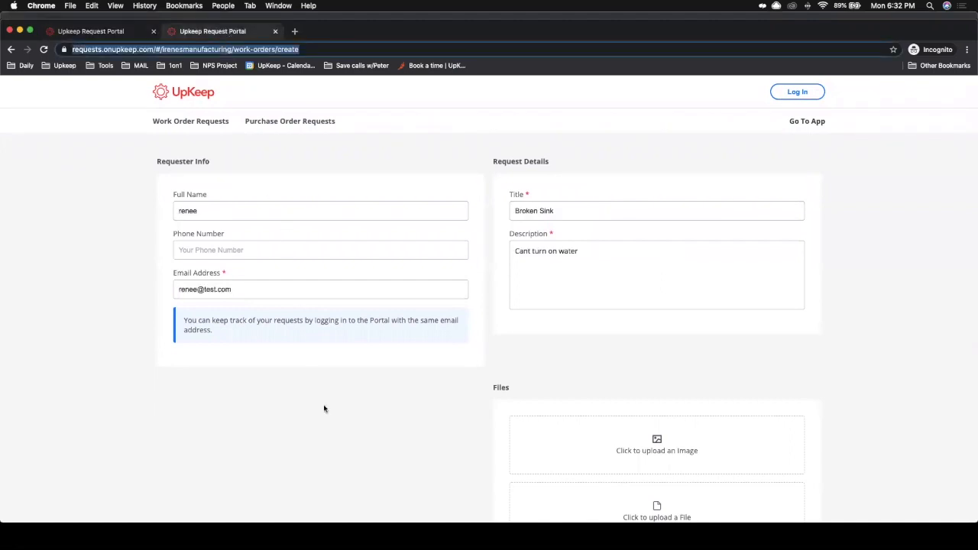
left_click(522, 215)
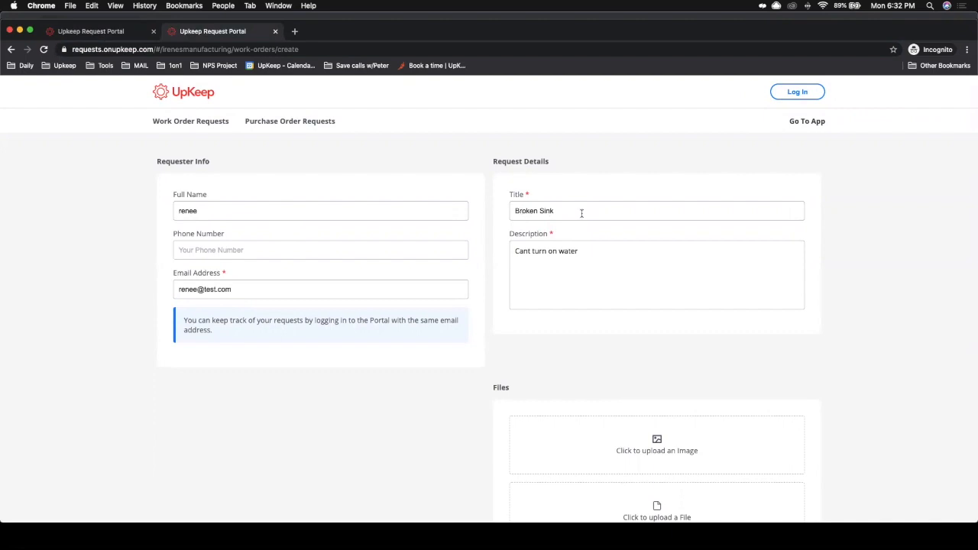
left_click(600, 261)
scroll(589, 337, "down", 5)
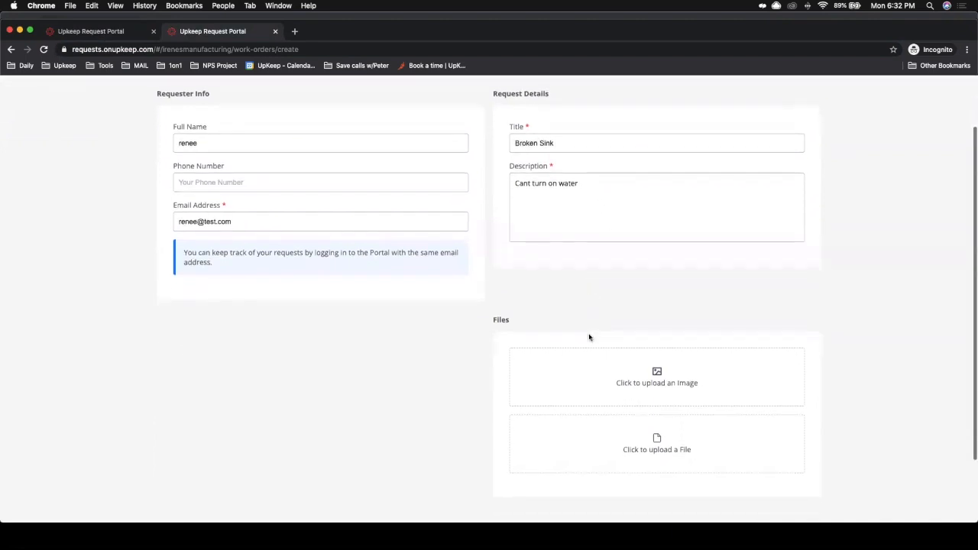
left_click(533, 469)
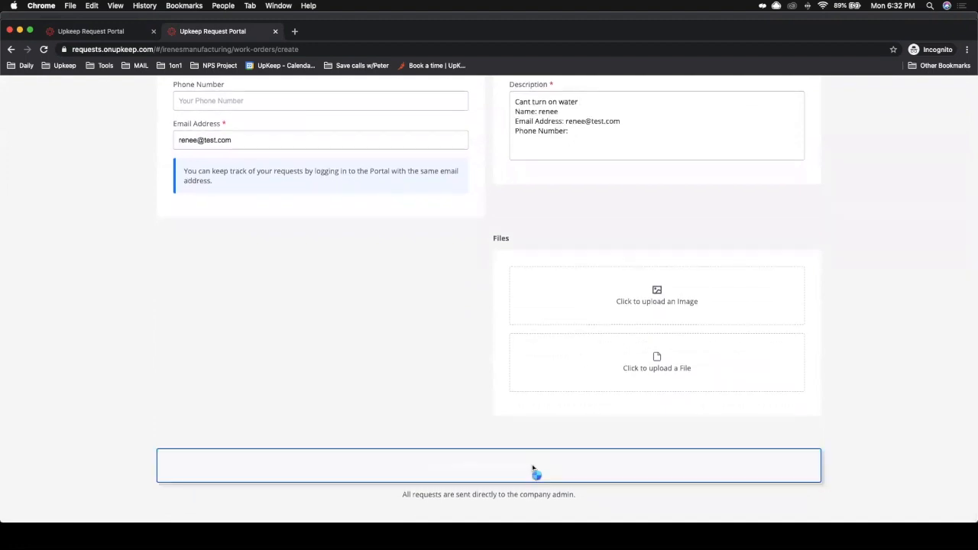
Step: Open the new Broken Sink request in the admin requests list and reject it with the reason dup
left_click(108, 16)
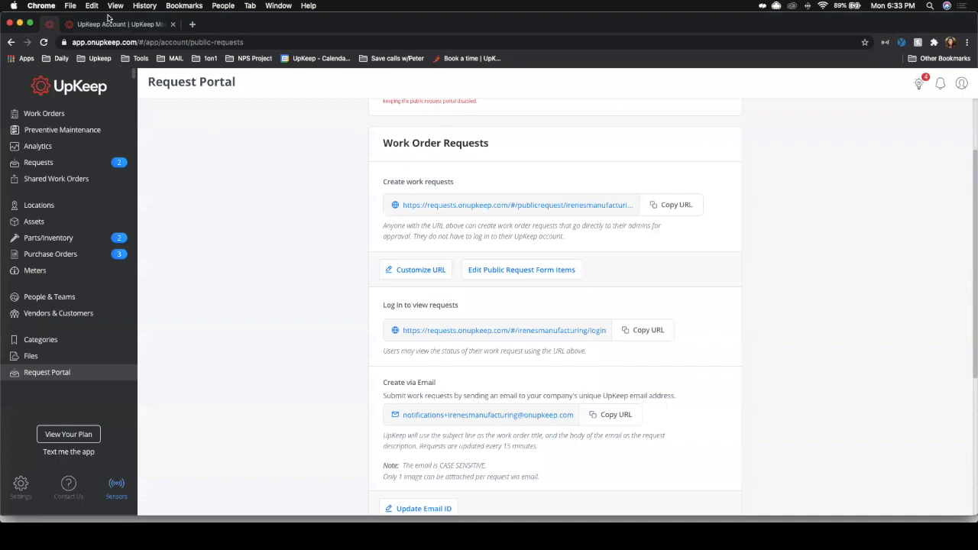
left_click(77, 166)
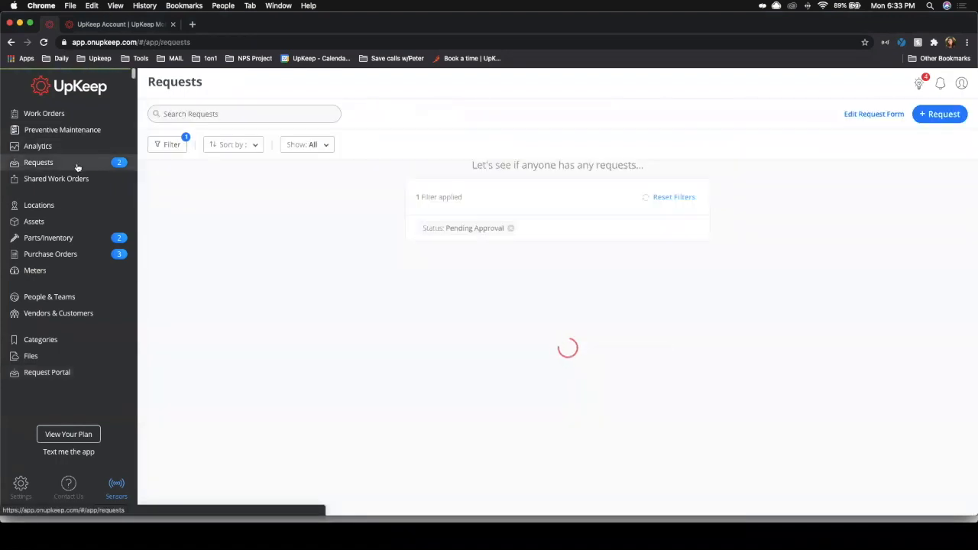
left_click(462, 289)
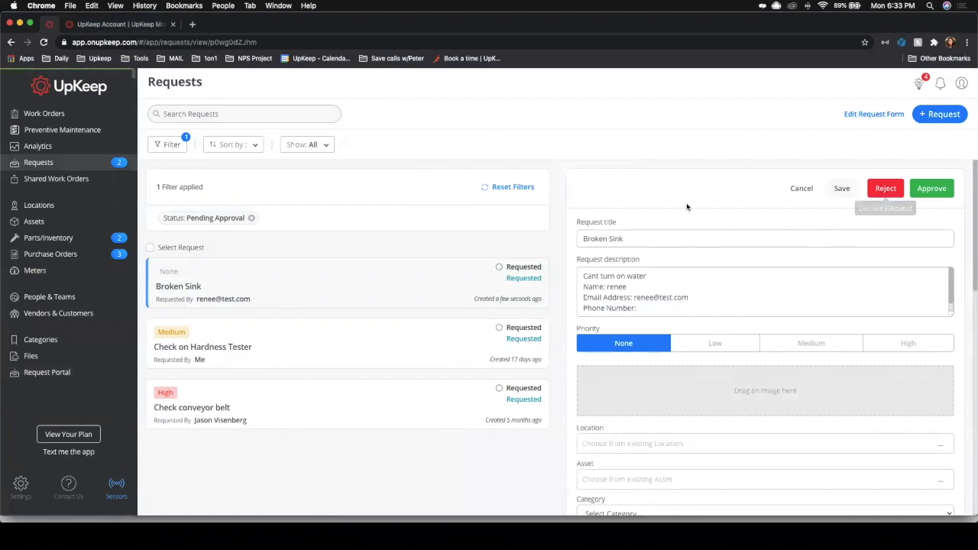
left_click(885, 188)
left_click(515, 172)
type("dup")
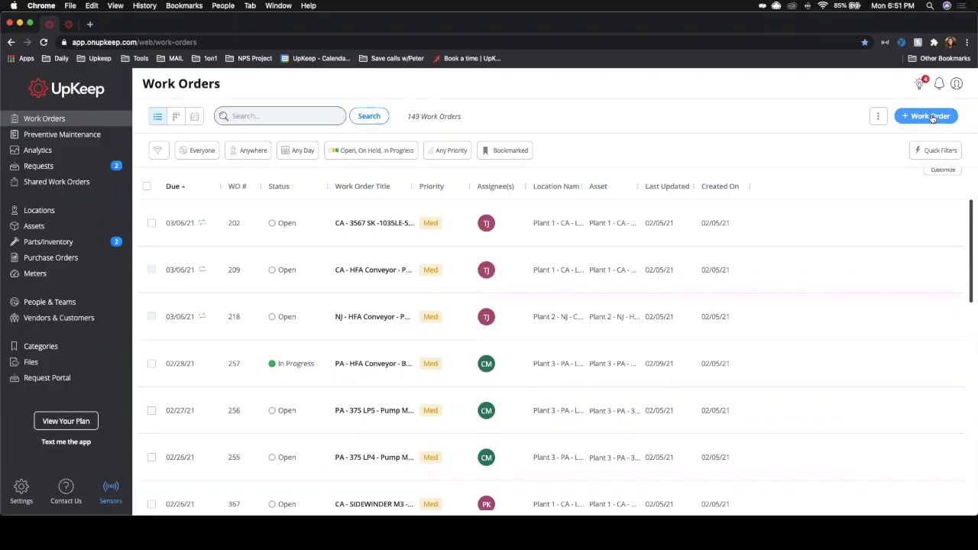
Step: Start a new work order titled broken gym equipment
left_click(929, 116)
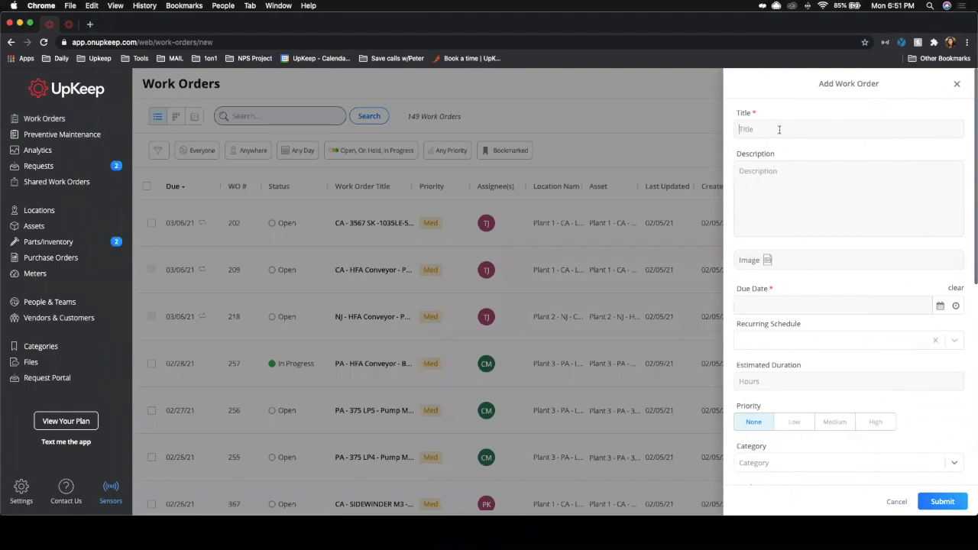
left_click(780, 129)
type("bro")
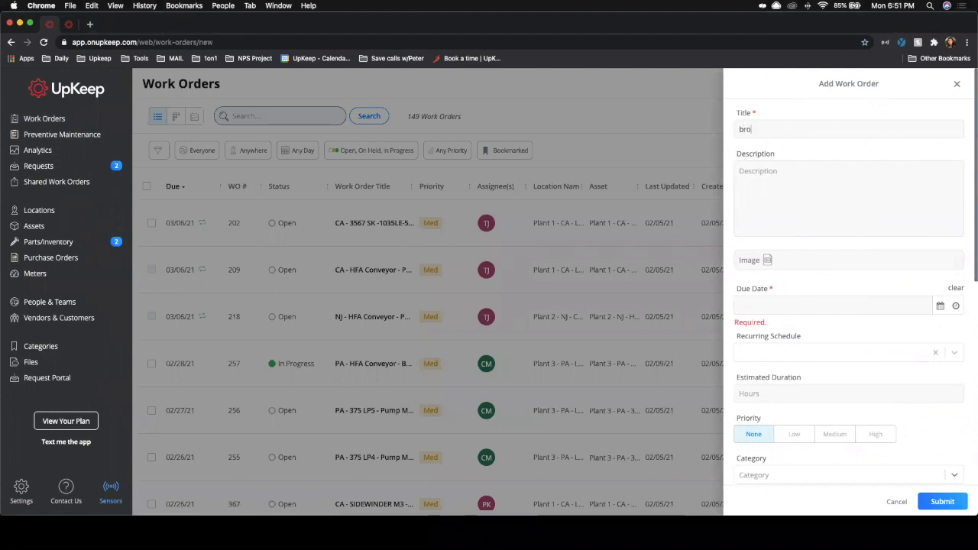
type("ken gym equ")
type("iment")
key("Left")
key("Left")
key("Left")
key("Left")
right_click(802, 130)
left_click(791, 132)
left_click(795, 130)
type("[")
key("BackSpace")
type("p")
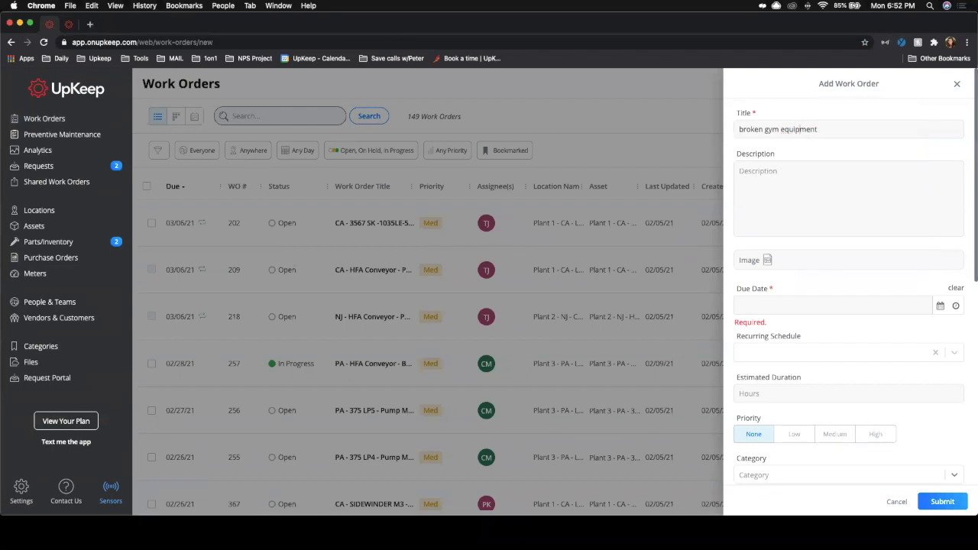
Step: Attach a photo from Downloads and set the due date to February 23rd, 2021
left_click(780, 255)
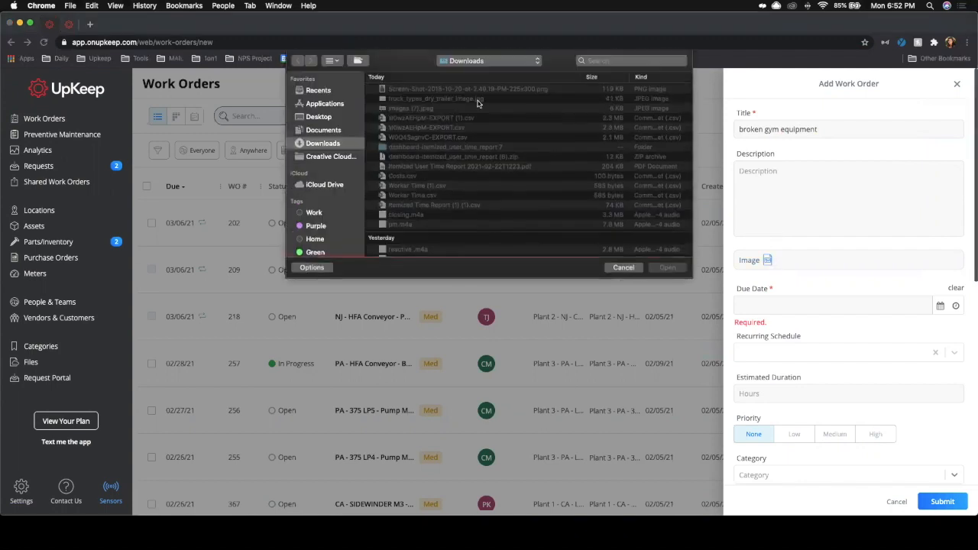
left_click(666, 267)
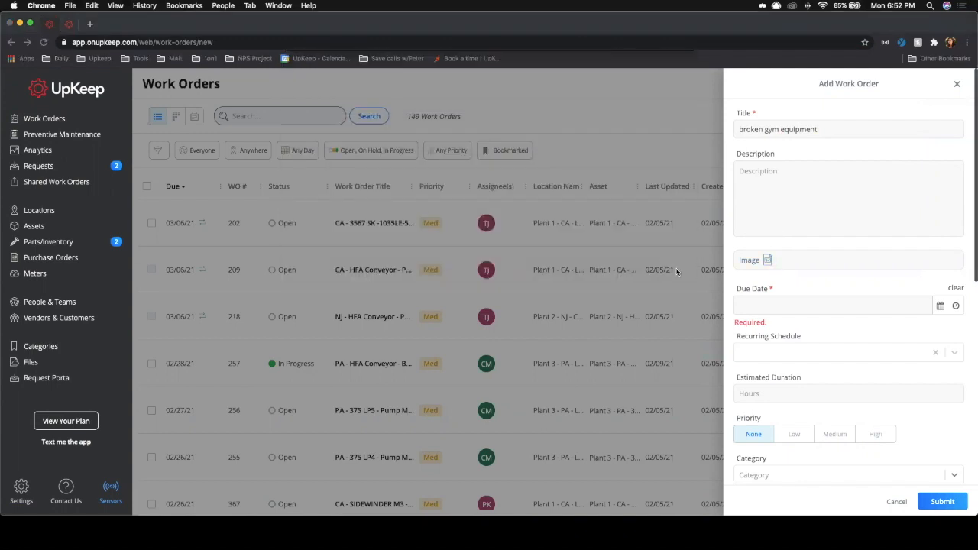
left_click(940, 344)
left_click(783, 456)
Step: Set the estimated duration to 2 hours and assign the work order to a technician as worker
left_click(795, 420)
type("2")
scroll(807, 424, "down", 5)
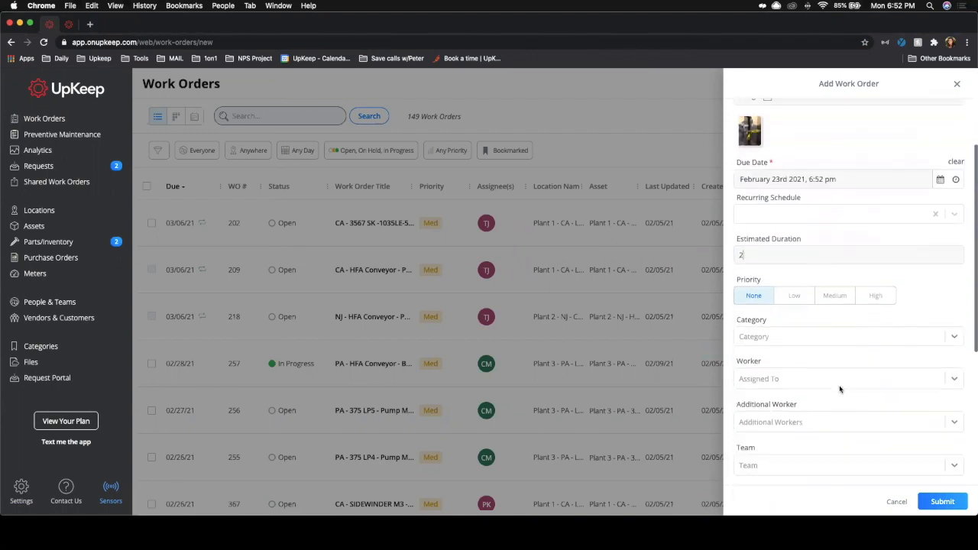
left_click(770, 302)
scroll(776, 382, "down", 5)
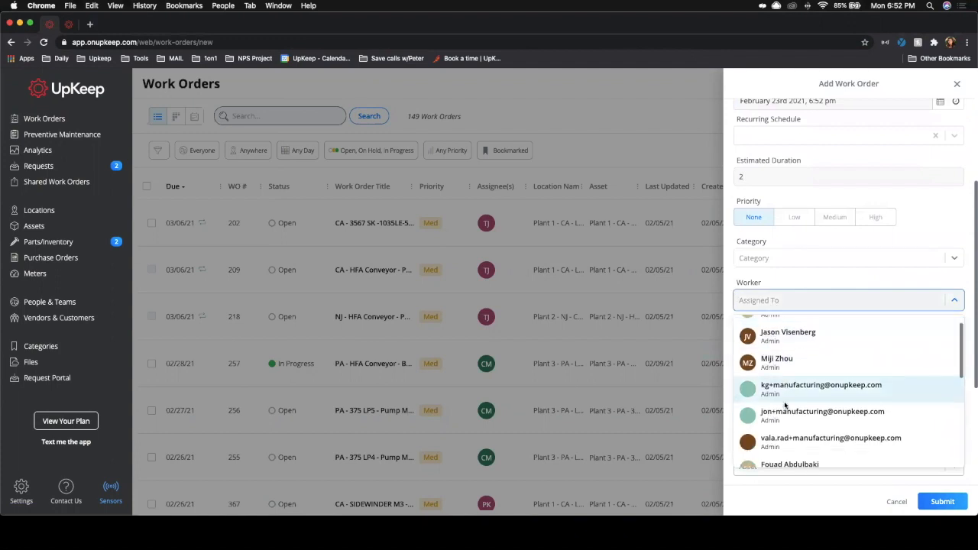
left_click(785, 402)
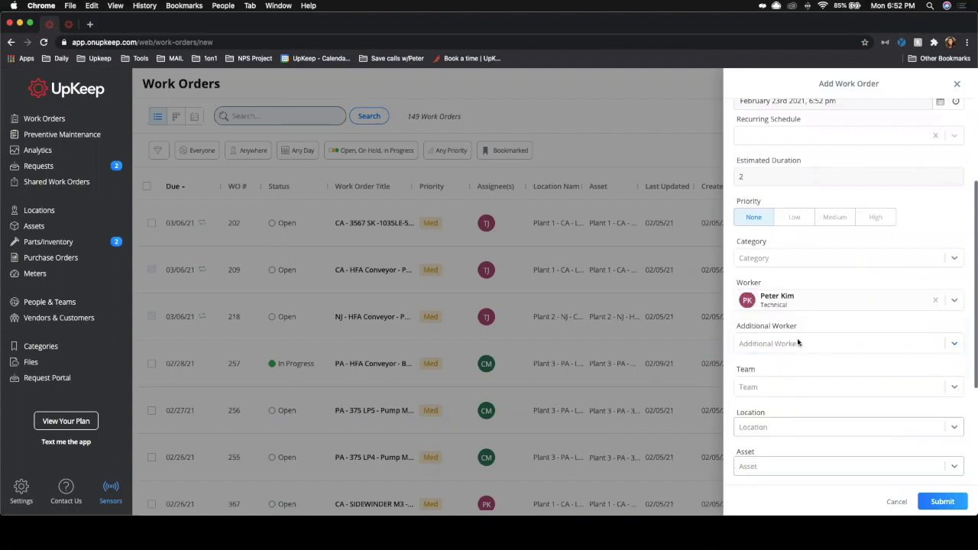
Step: Open the task editor and add three tasks: Bring toolkit, bring manual, and tighten bolts
scroll(799, 342, "down", 6)
left_click(789, 306)
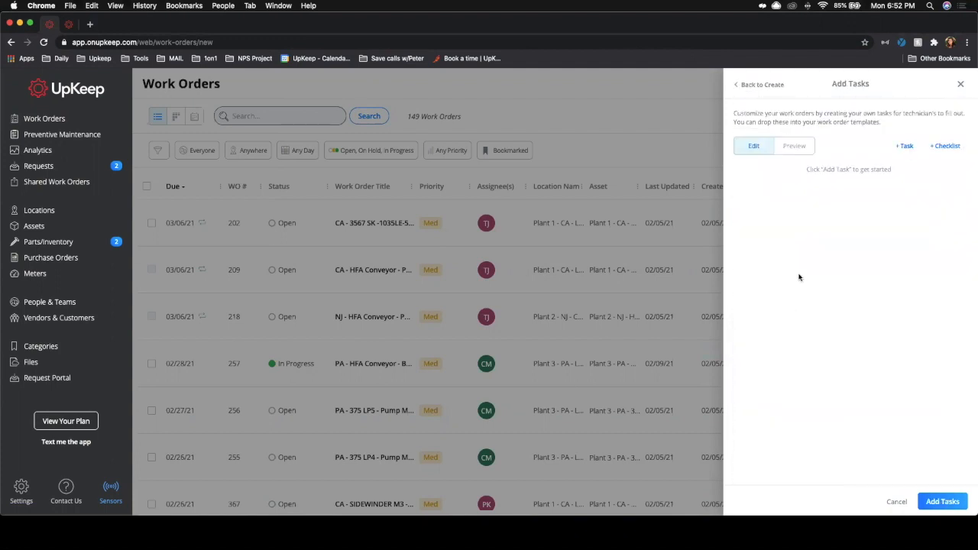
left_click(906, 147)
left_click(905, 147)
left_click(906, 147)
left_click(802, 180)
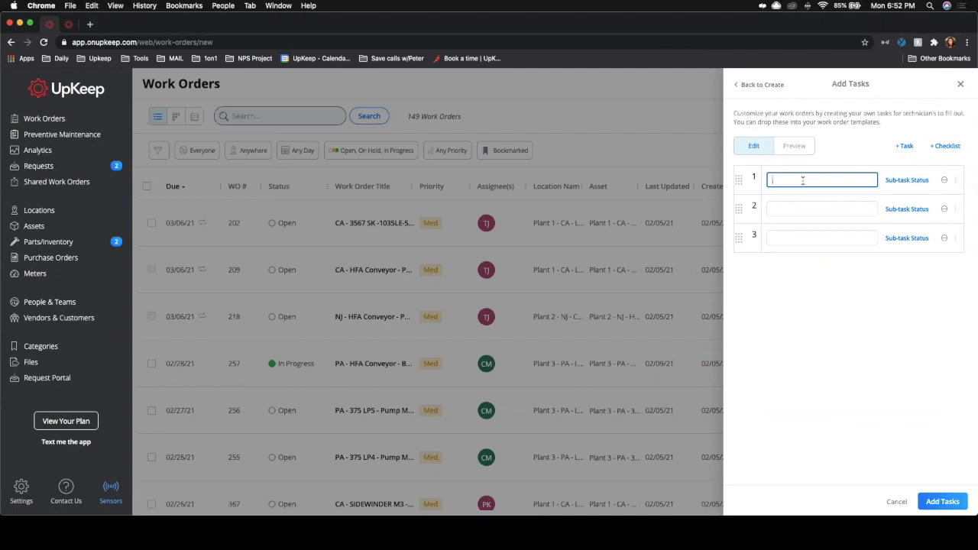
type("Bring toolkit")
left_click(795, 203)
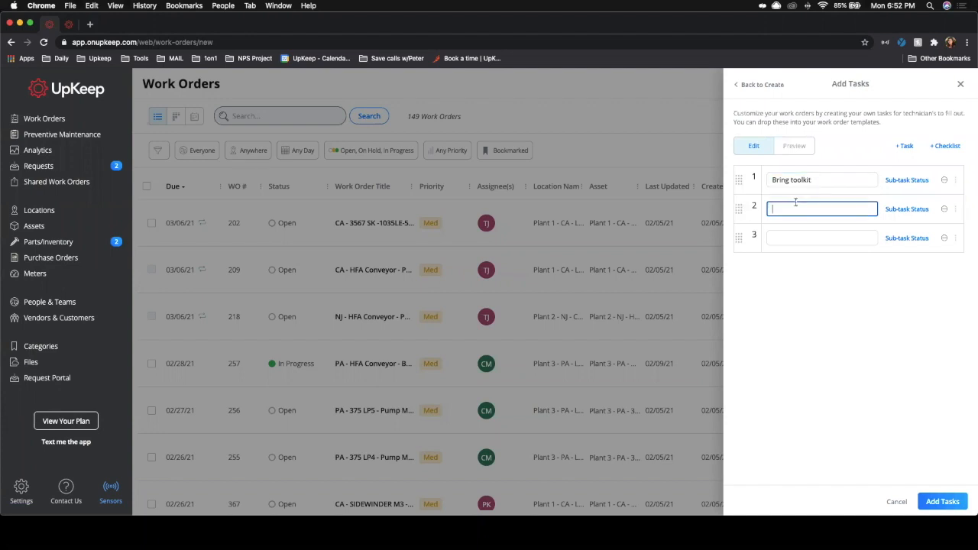
type("bring manual")
left_click(810, 239)
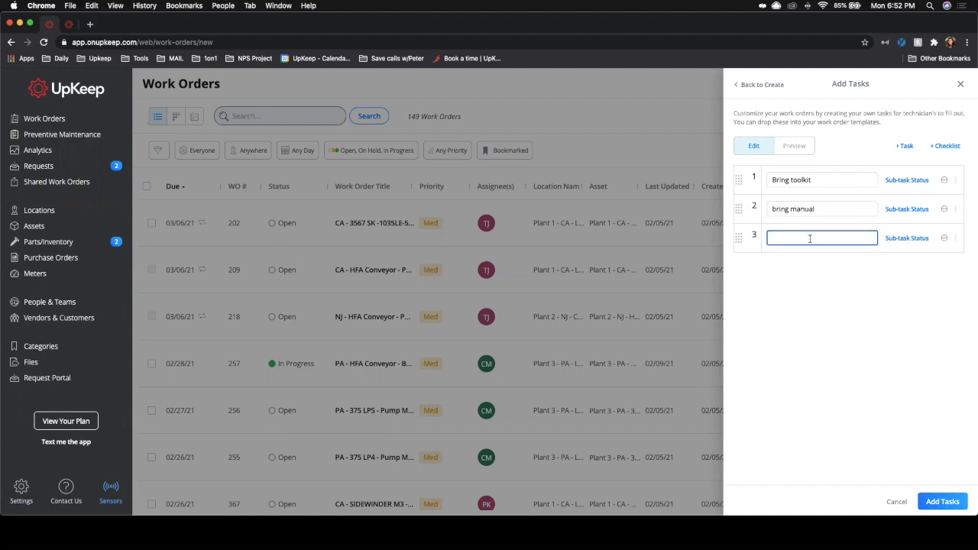
type("tighten bolts")
Step: Browse the sub-task field types and the available checklists without choosing one
left_click(834, 276)
left_click(908, 181)
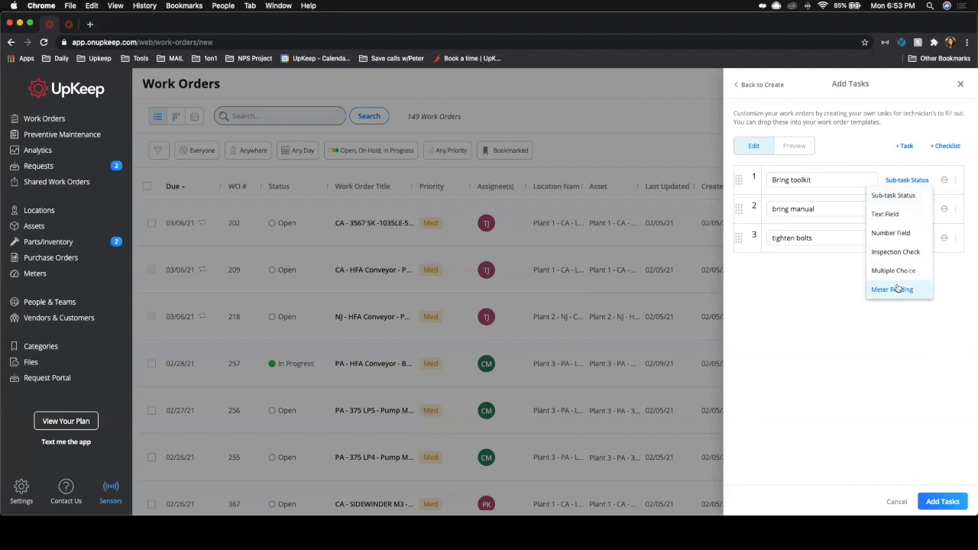
left_click(946, 146)
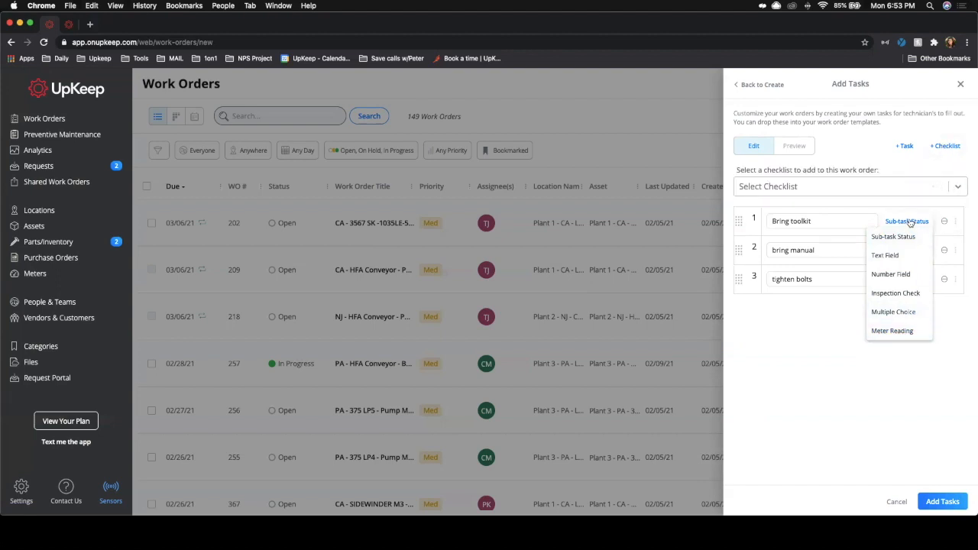
left_click(826, 187)
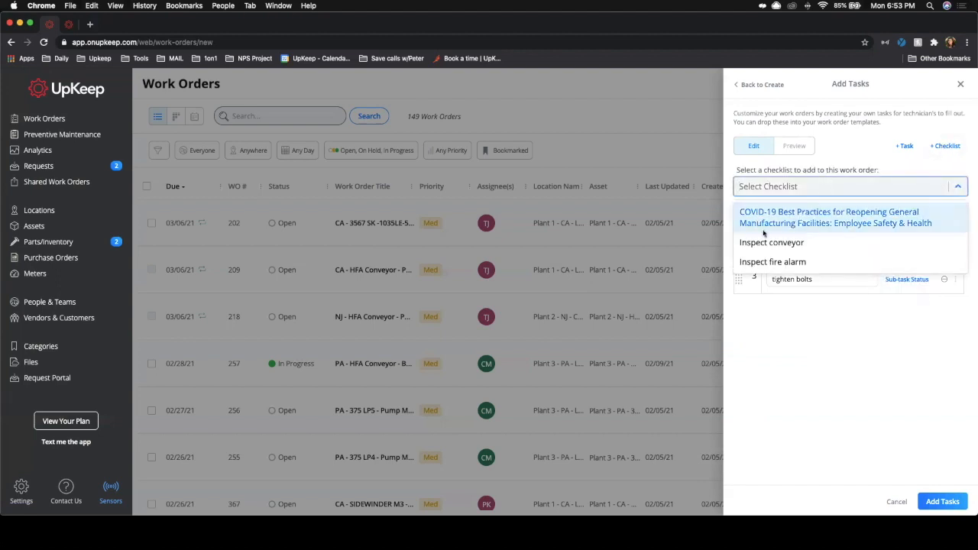
left_click(924, 449)
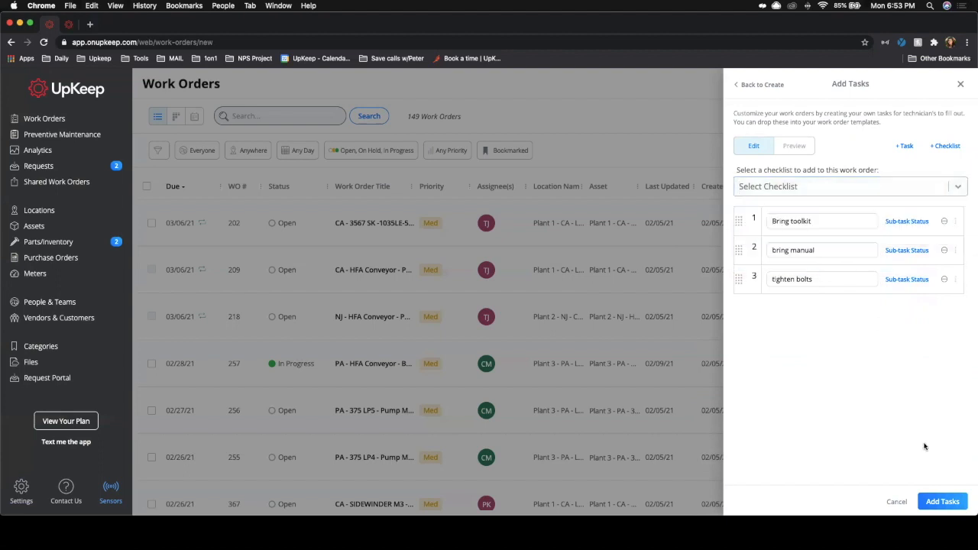
Step: Save the tasks and submit the new work order
left_click(944, 503)
scroll(886, 455, "down", 5)
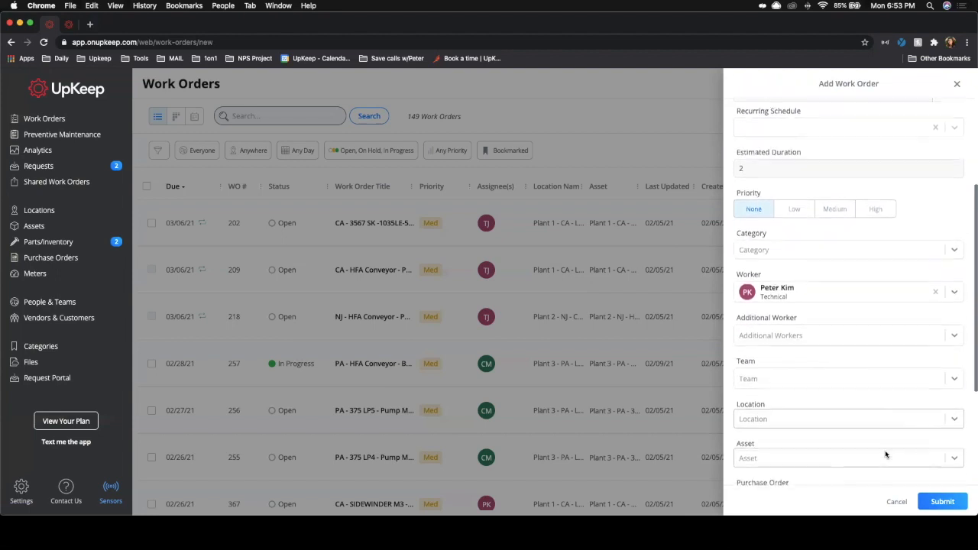
scroll(886, 455, "down", 3)
left_click(949, 507)
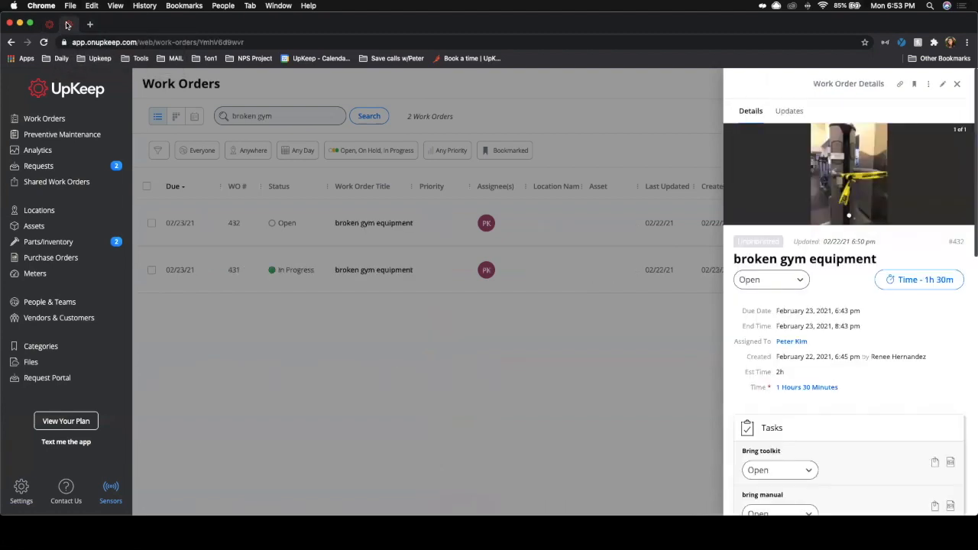
Step: Start the timer on the broken gym equipment work order
left_click(799, 280)
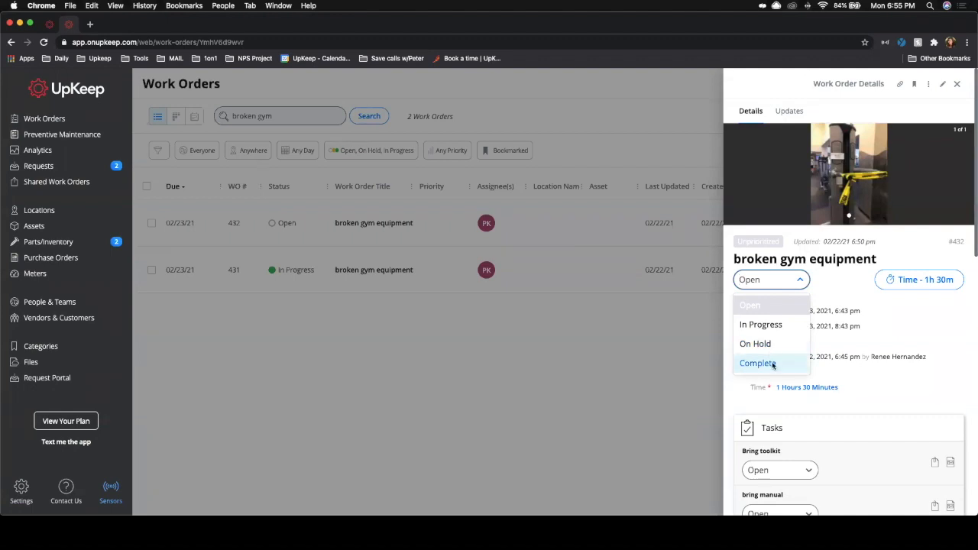
left_click(877, 345)
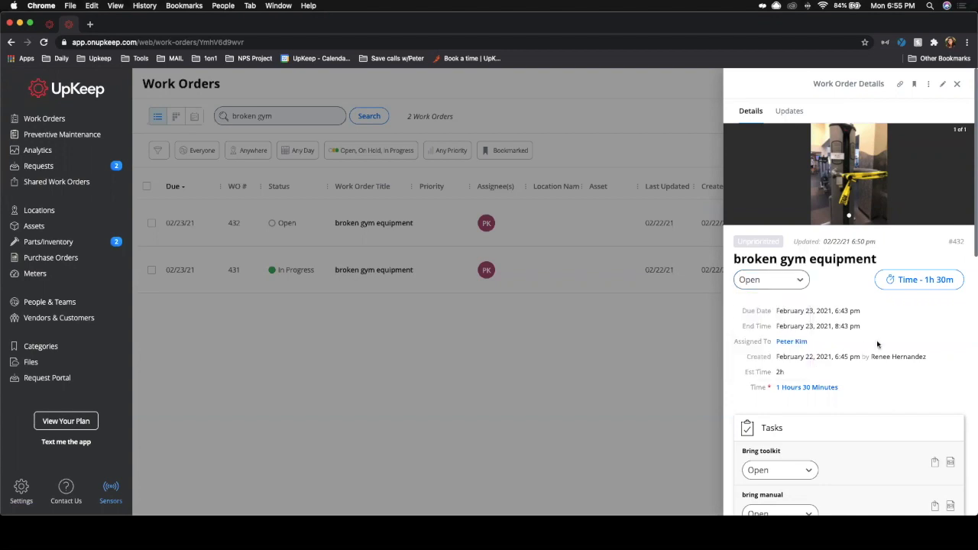
left_click(916, 283)
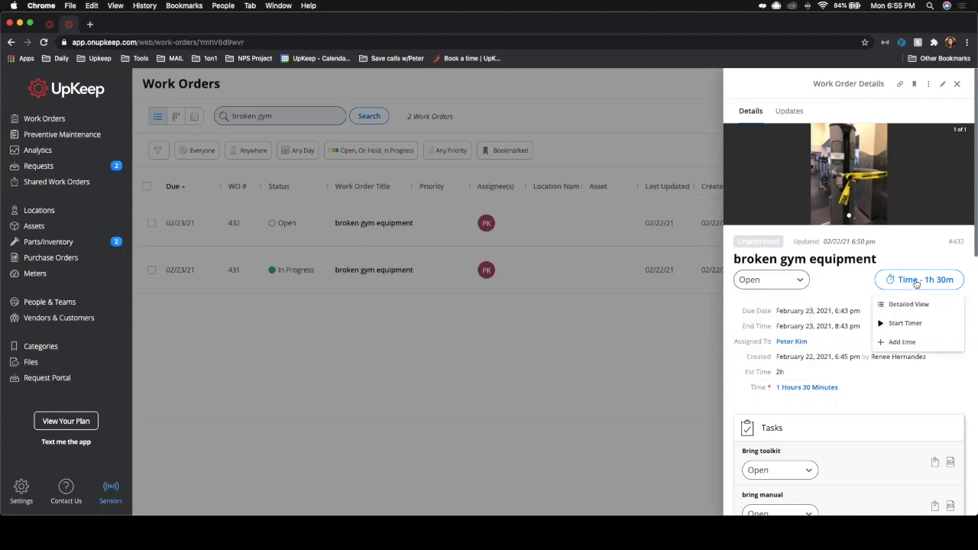
left_click(915, 325)
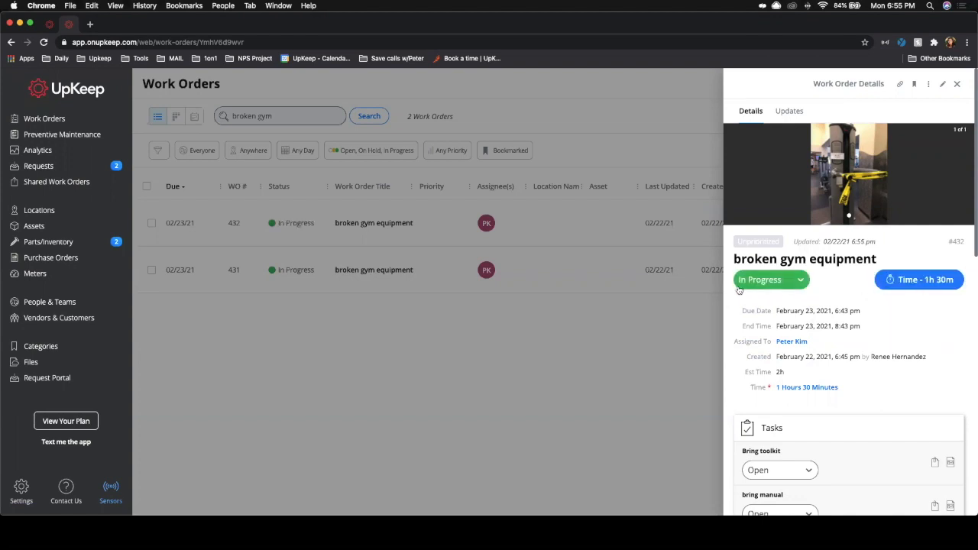
Step: Stop the work order's timer
left_click(900, 283)
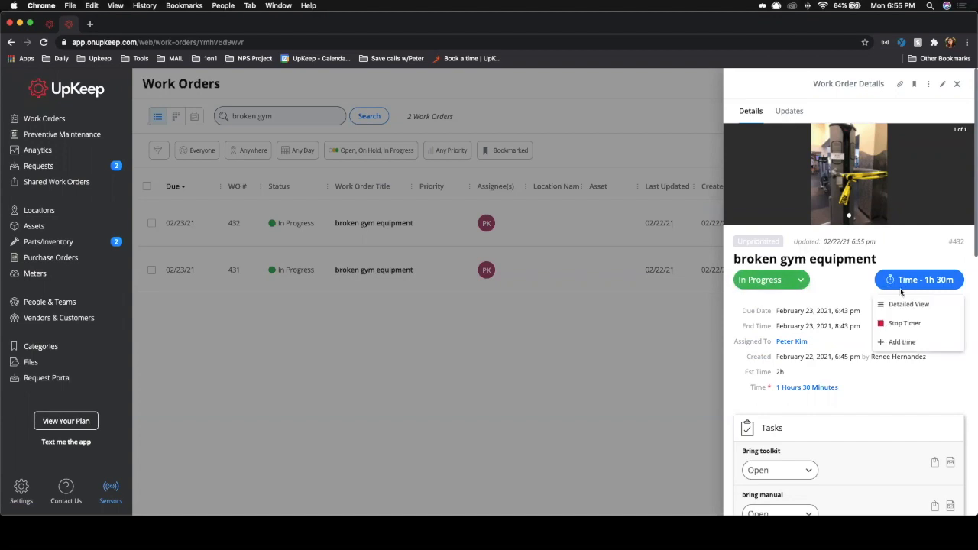
left_click(906, 323)
left_click(906, 280)
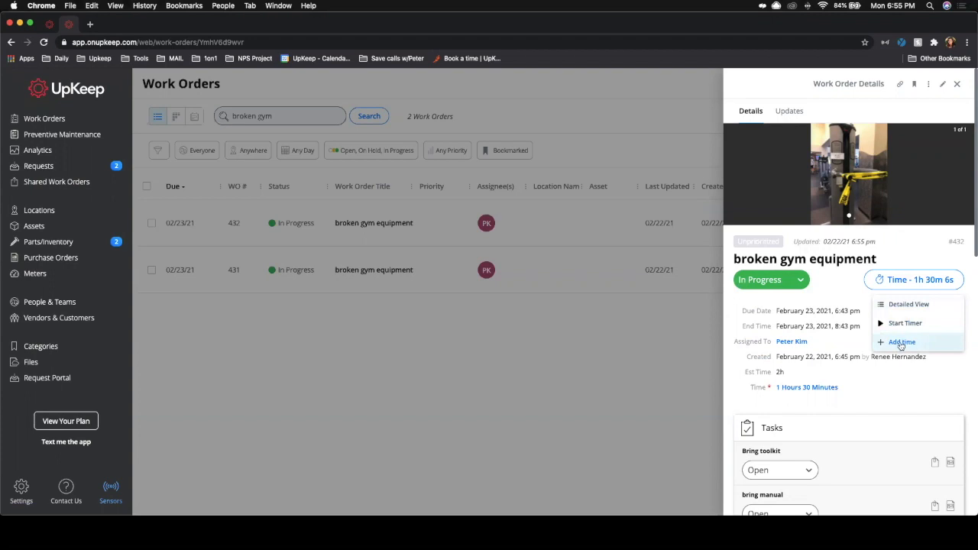
Step: Scroll through the work order's tasks, checklist items, parts and labor sections
scroll(907, 381, "down", 2)
scroll(906, 381, "down", 10)
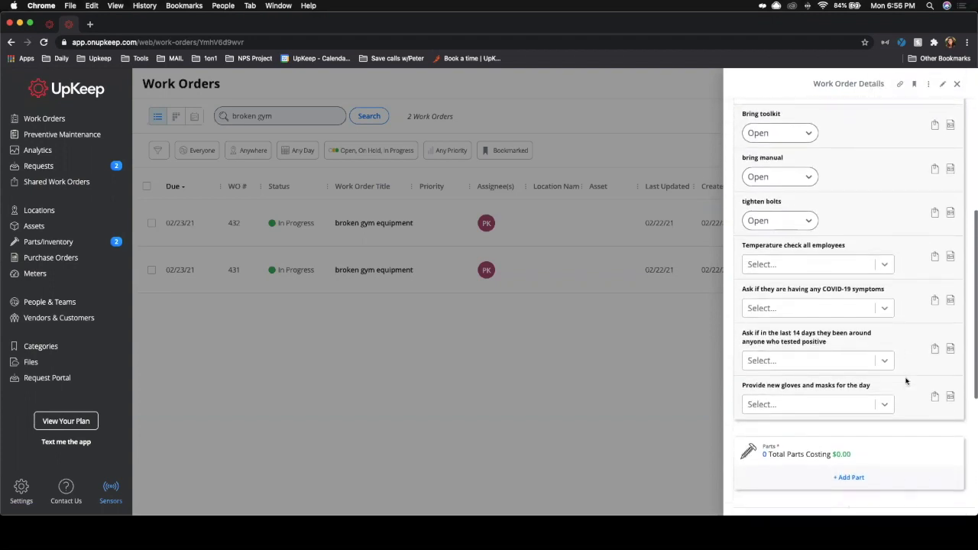
scroll(907, 381, "down", 2)
left_click_drag(734, 293, 954, 317)
left_click(859, 299)
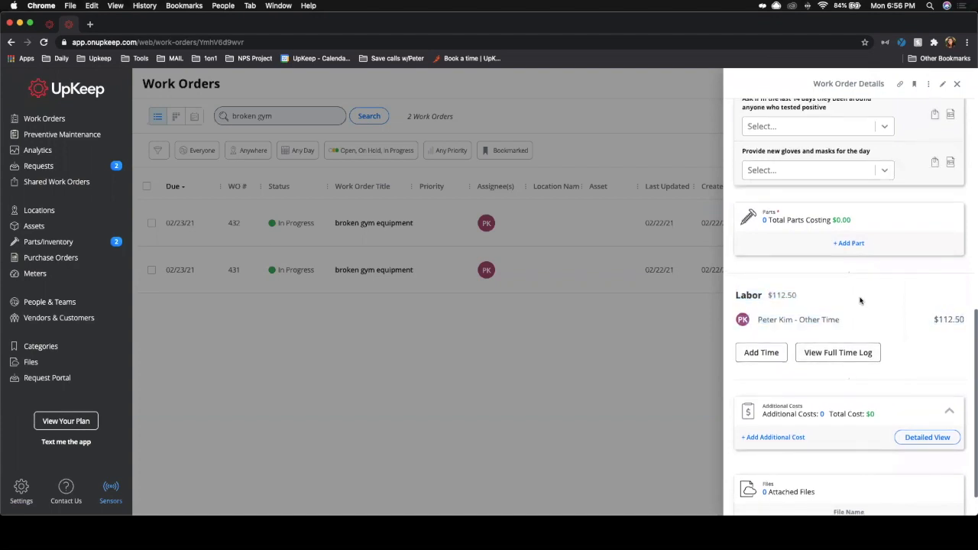
scroll(861, 300, "up", 2)
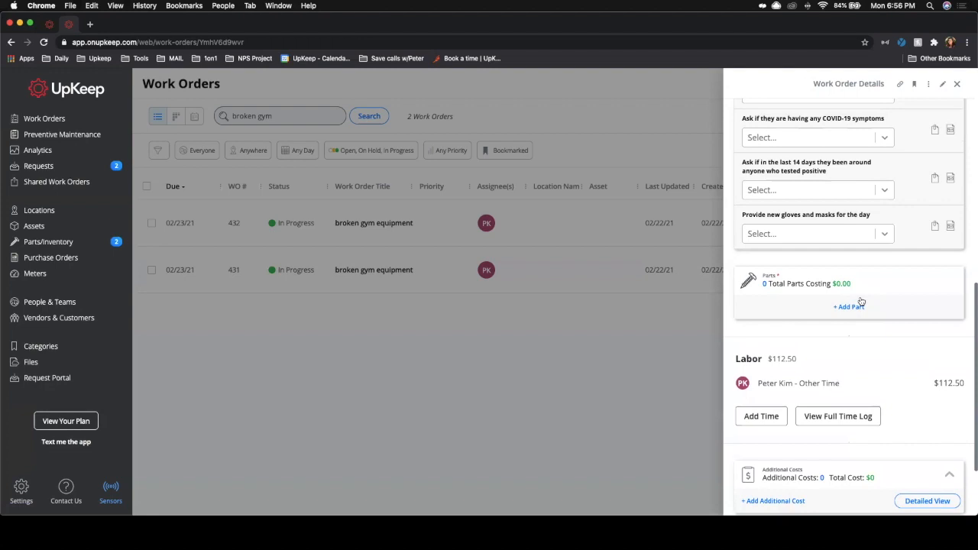
scroll(861, 301, "up", 2)
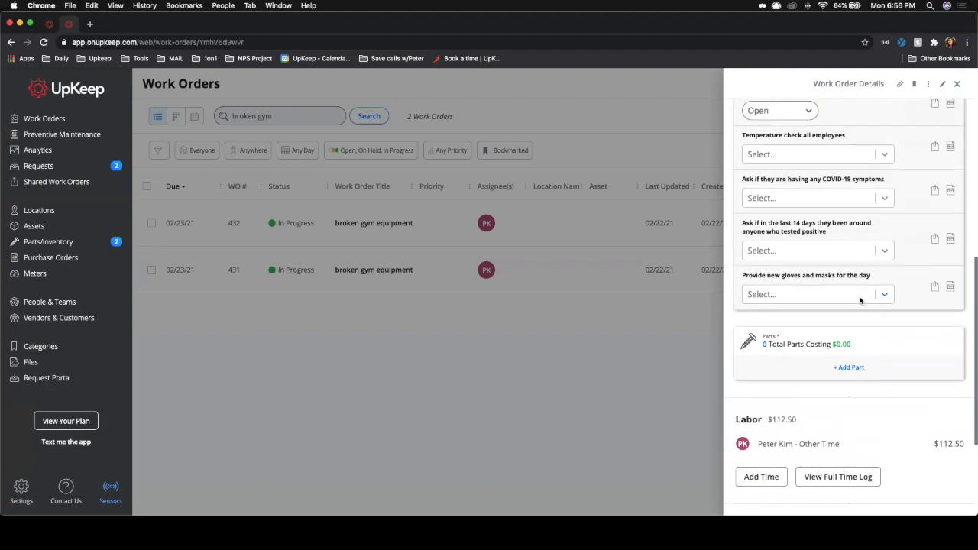
scroll(861, 300, "up", 12)
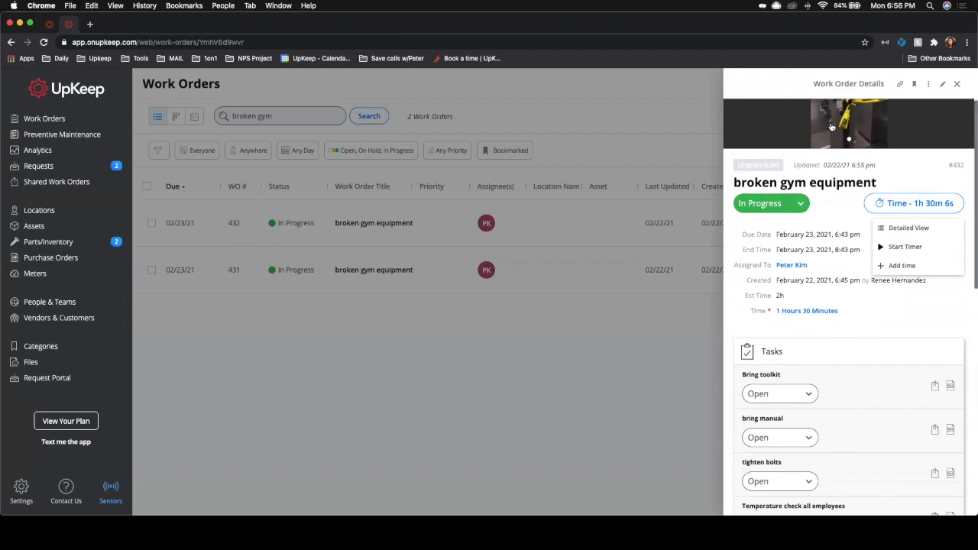
scroll(830, 128, "up", 3)
Step: Post the update message Great job on this WO! on the work order's Updates tab
left_click(790, 111)
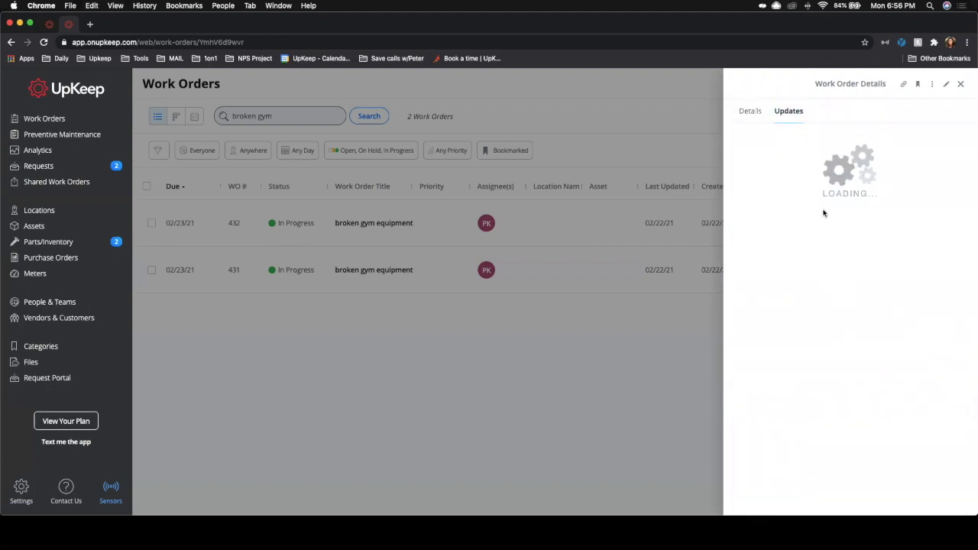
left_click(795, 155)
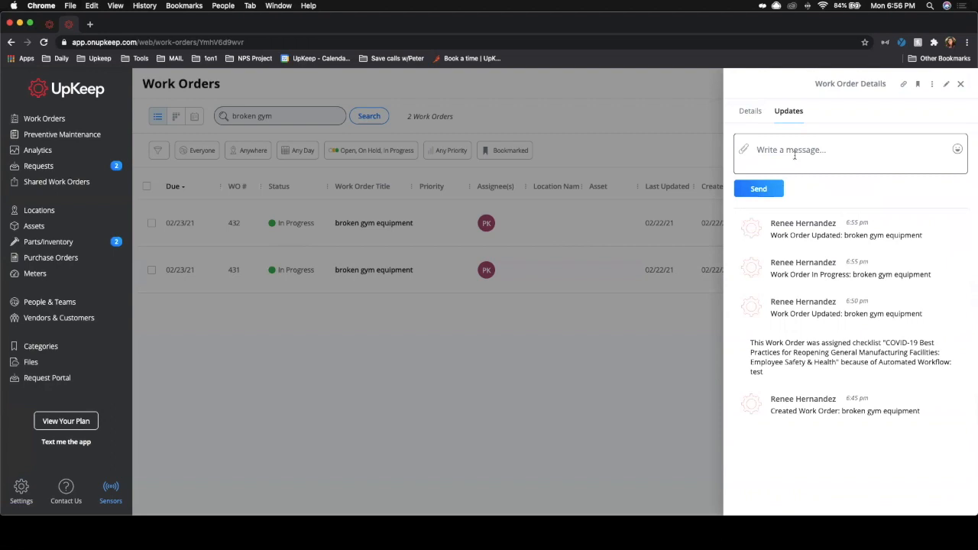
type("@every")
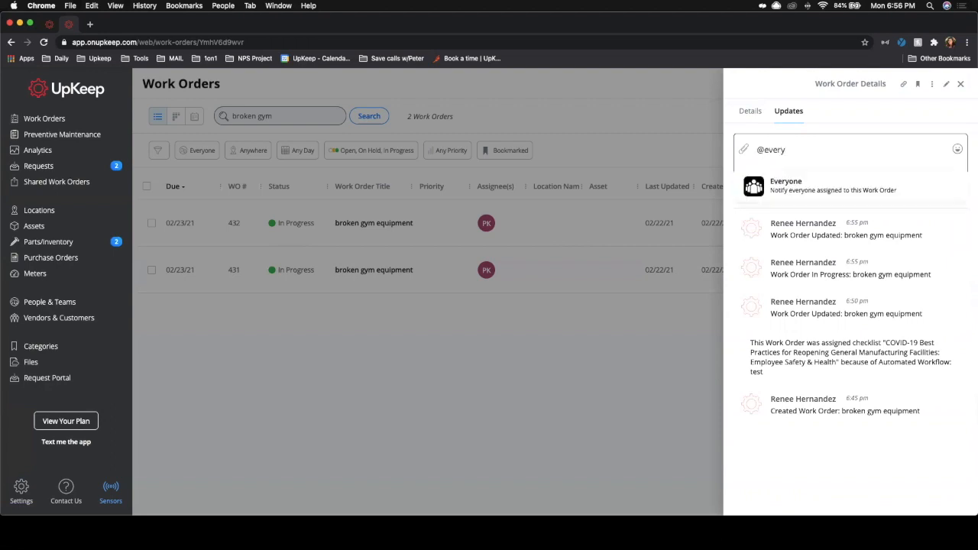
key("BackSpace")
key("BackSpace")
key("BackSpace")
key("BackSpace")
key("BackSpace")
key("BackSpace")
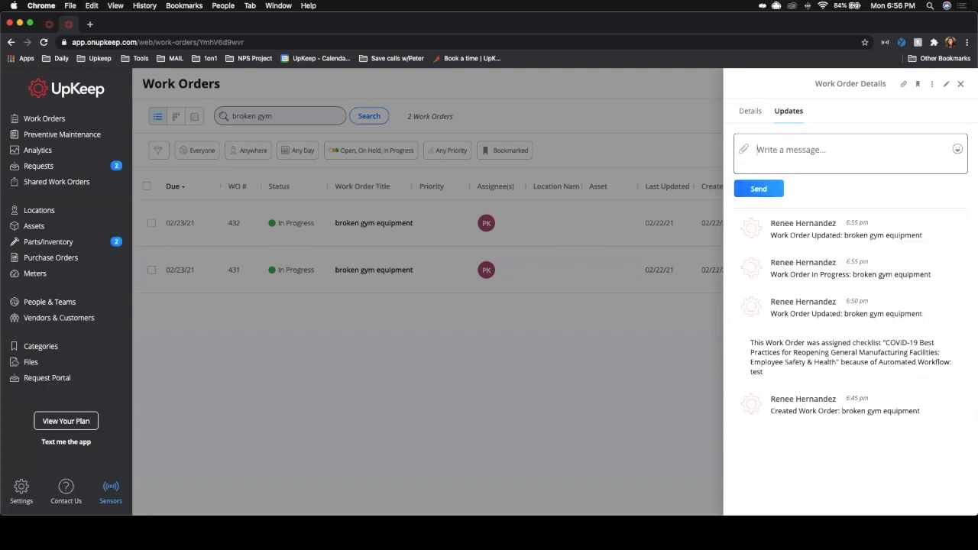
type("Great job on this WO!")
key("Return")
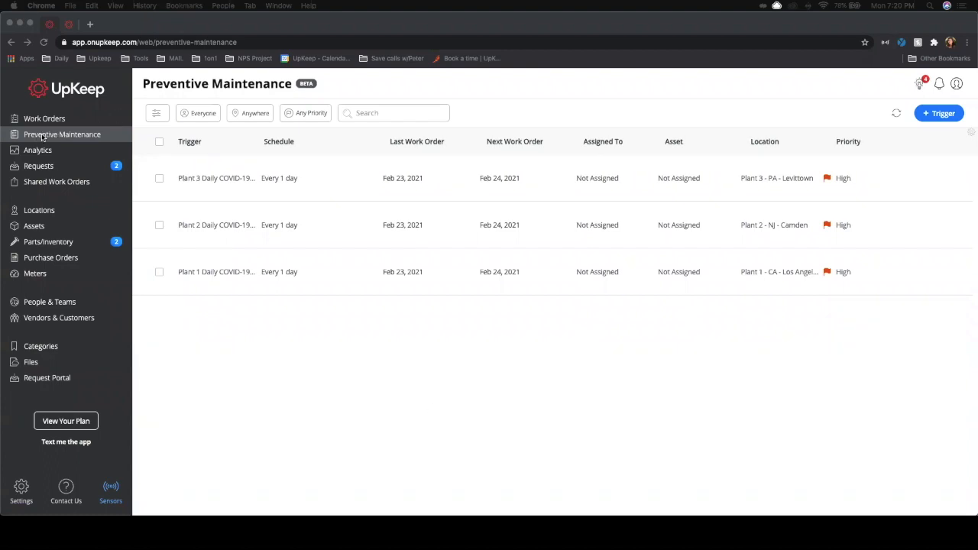
left_click(474, 374)
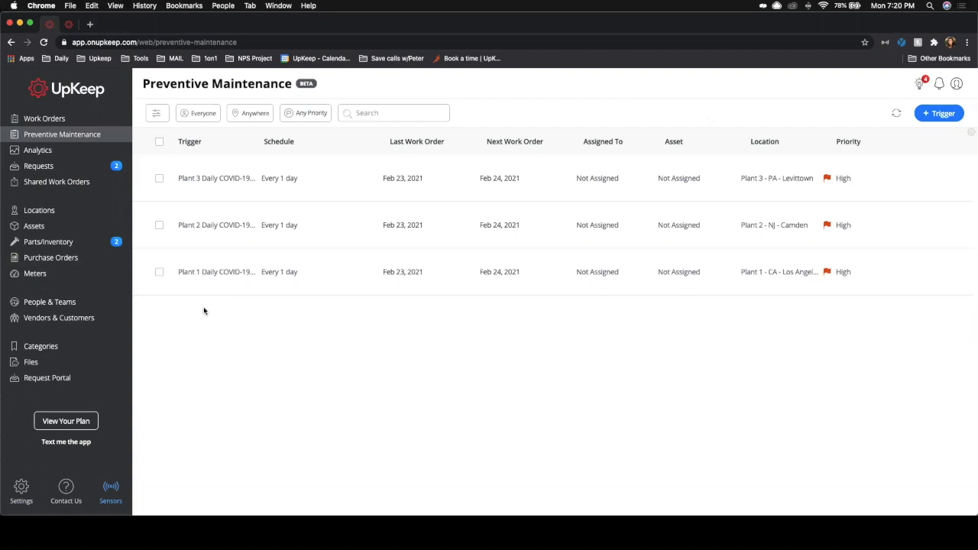
Step: Review the Plant 3 Daily COVID-19 Safety Inspection trigger's details, calendar and history, then return to the trigger list
left_click(215, 187)
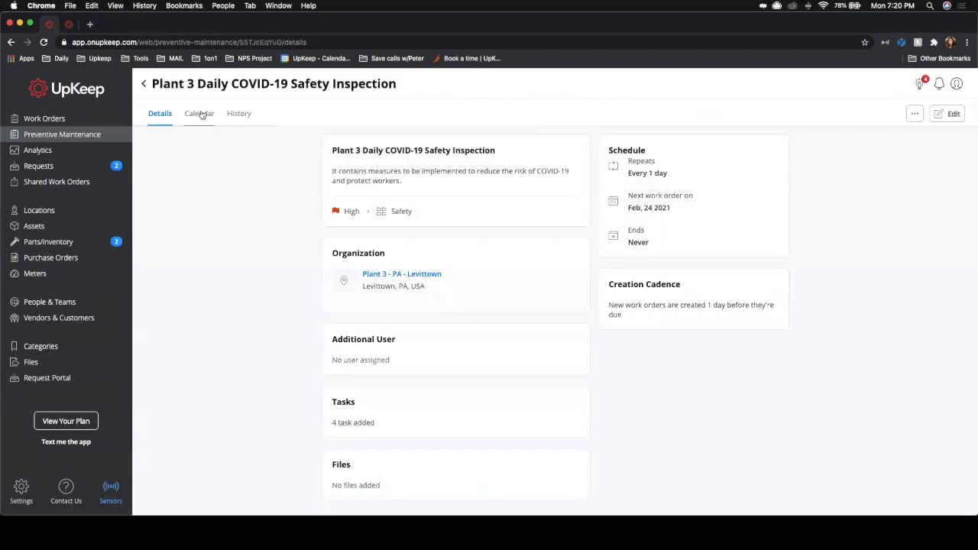
left_click(201, 114)
left_click(239, 114)
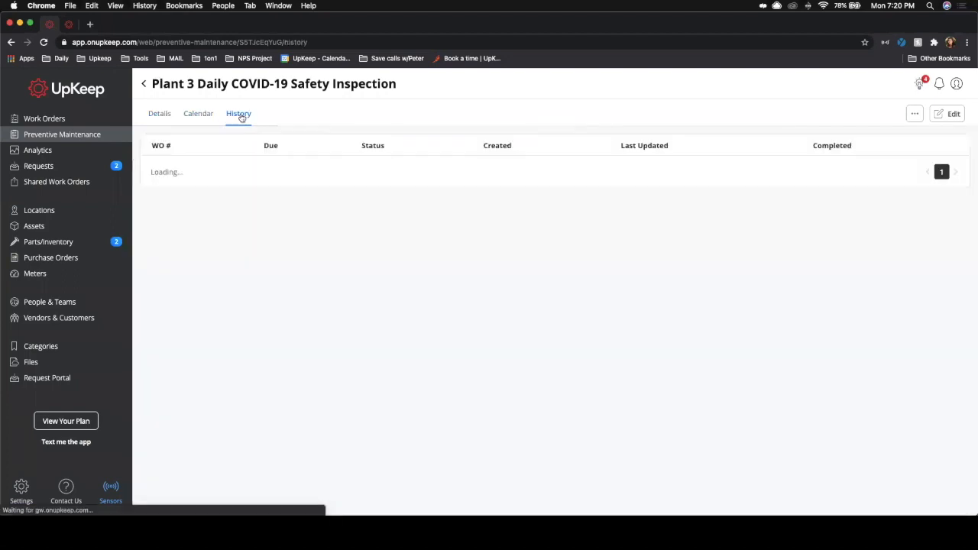
left_click(161, 114)
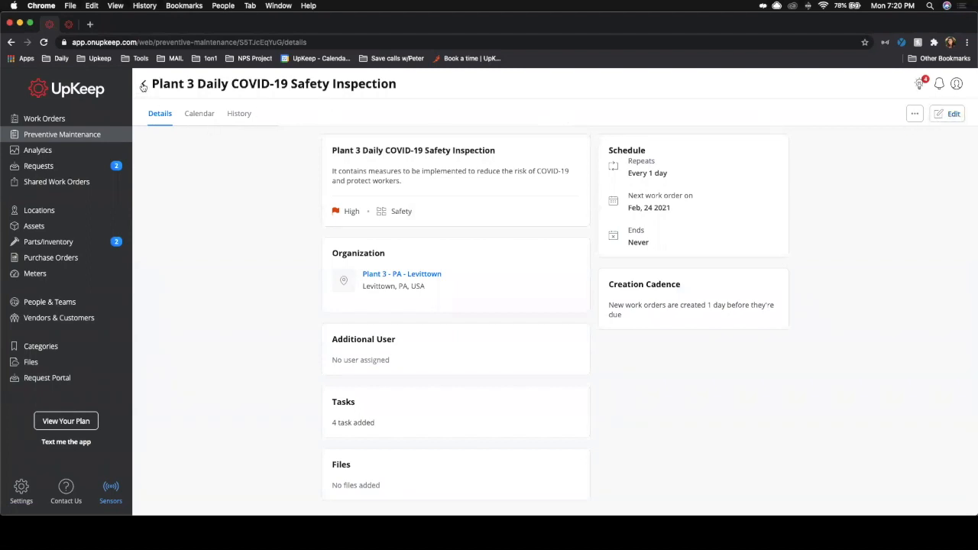
left_click(143, 84)
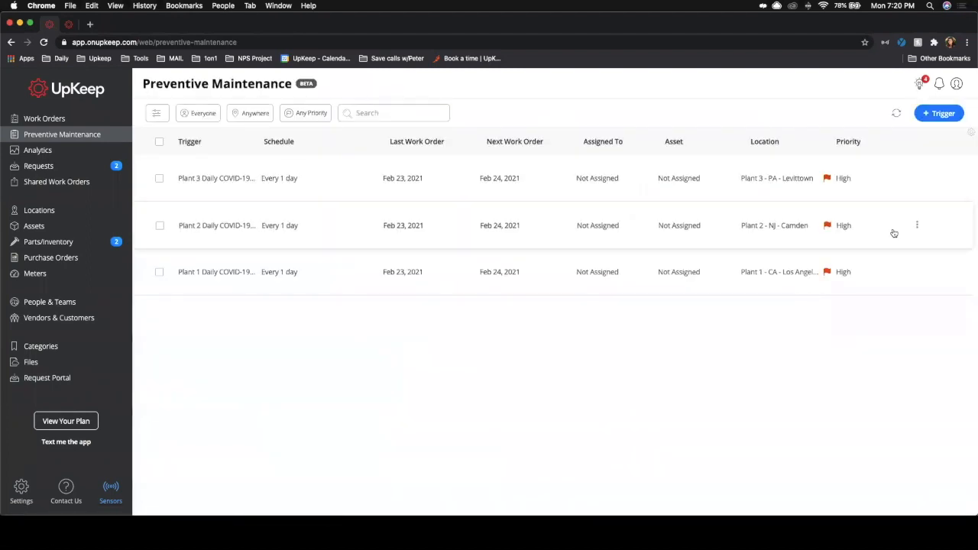
Step: Start a new preventive maintenance trigger named Plant 4 - Daily COVID safety
left_click(931, 116)
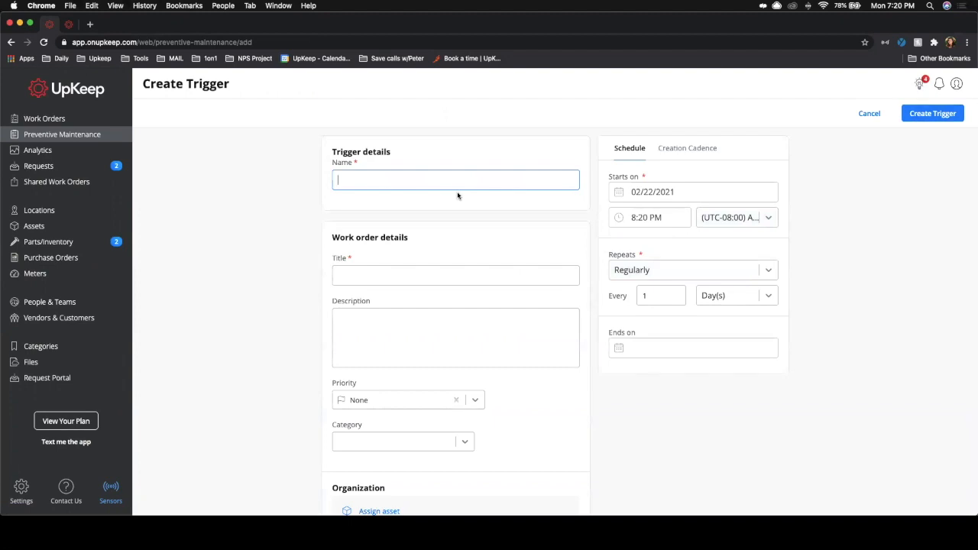
type("Plan")
type("t ")
type("4 -")
type("-")
type(" Daily")
key("BackSpace")
key("BackSpace")
key("BackSpace")
key("BackSpace")
type("aily CIVID")
key("BackSpace")
key("BackSpace")
key("BackSpace")
key("BackSpace")
type("OVIC")
type("D ")
type("safet")
type("y")
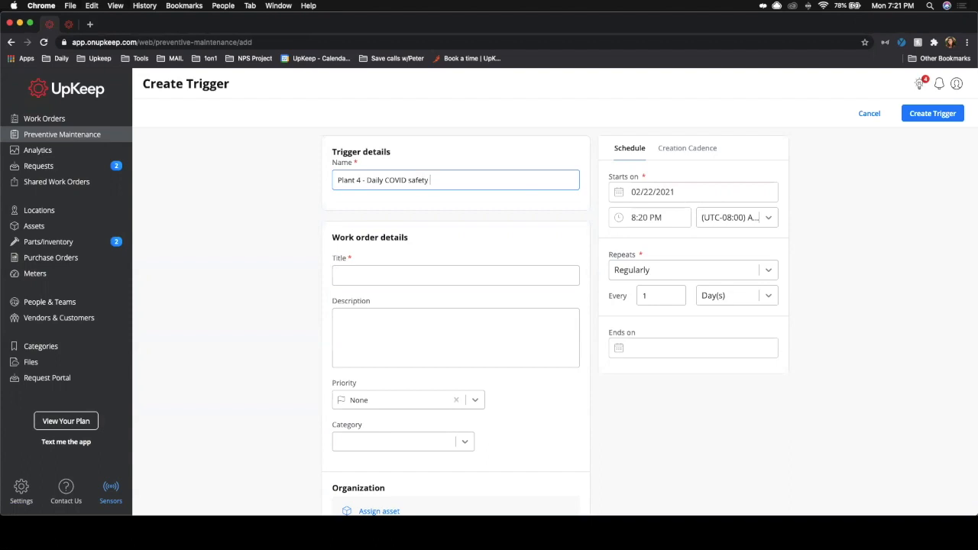
Step: Set the work order title to Daily COVID safety procedure, reusing the trigger name text
triple_click(438, 181)
key("super+c")
left_click(421, 274)
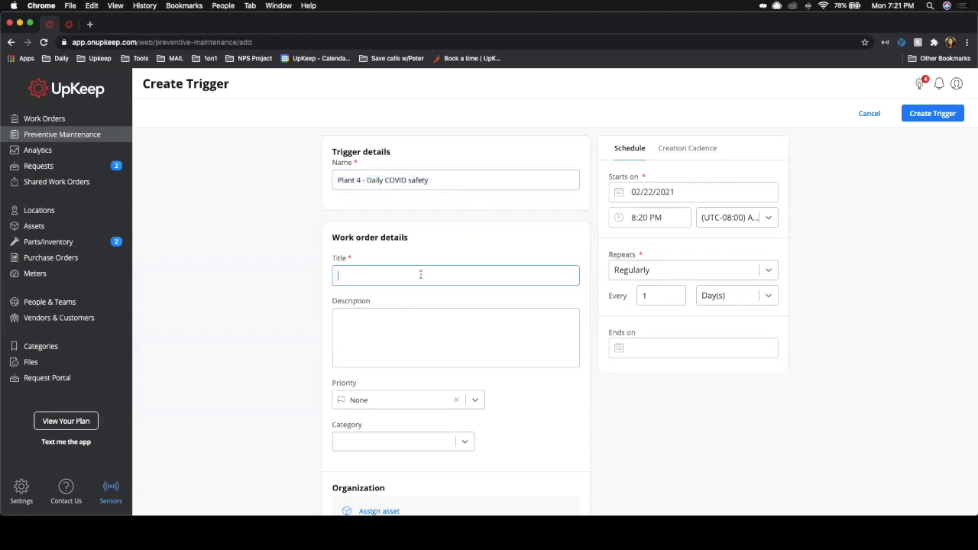
key("super+v")
left_click_drag(367, 275, 313, 278)
key("BackSpace")
left_click(405, 276)
type("procedure")
left_click(407, 340)
scroll(408, 341, "down", 3)
scroll(515, 323, "down", 3)
scroll(515, 324, "down", 2)
left_click(418, 397)
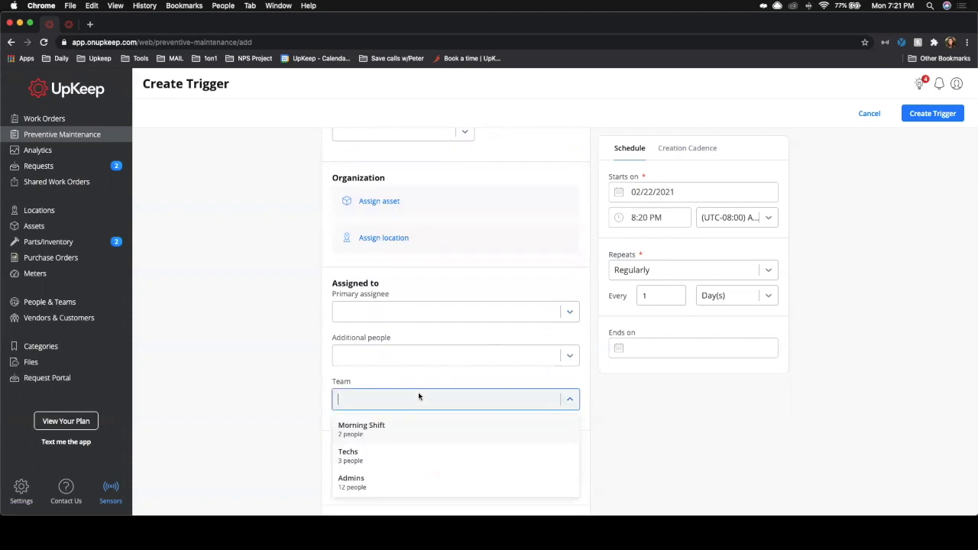
left_click(421, 379)
left_click(404, 312)
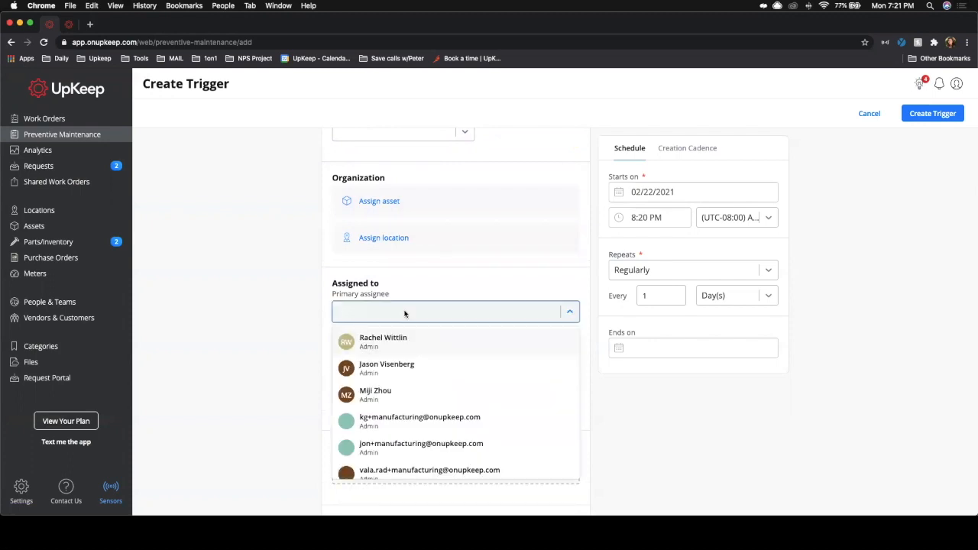
left_click(404, 312)
scroll(420, 393, "down", 4)
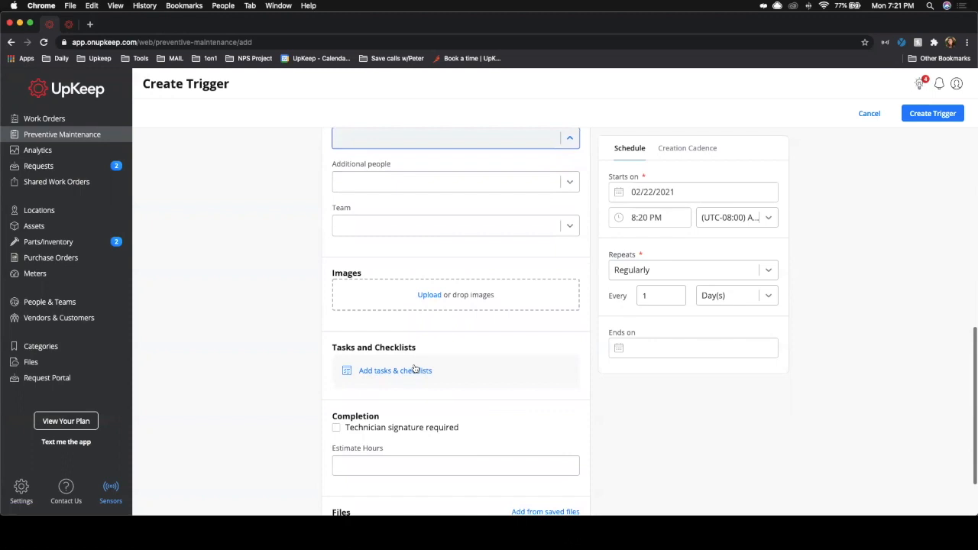
Step: Add the COVID-19 Best Practices for Reopening General Manufacturing Facilities checklist as the trigger's tasks
left_click(414, 369)
left_click(945, 156)
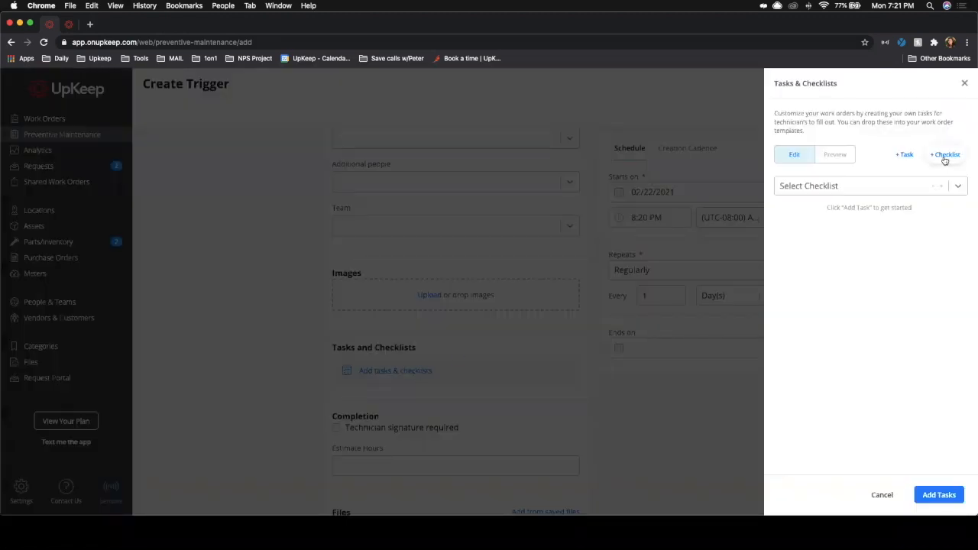
left_click(893, 191)
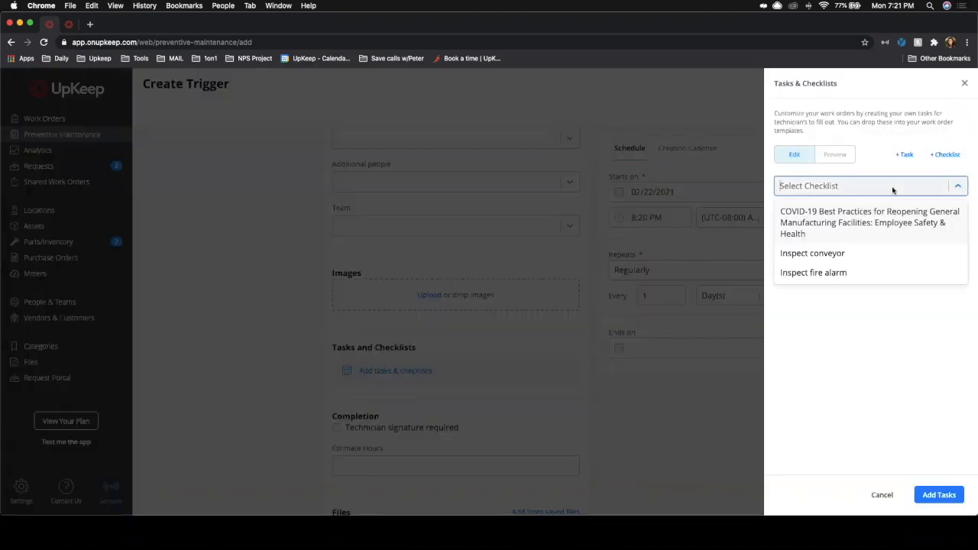
left_click(810, 220)
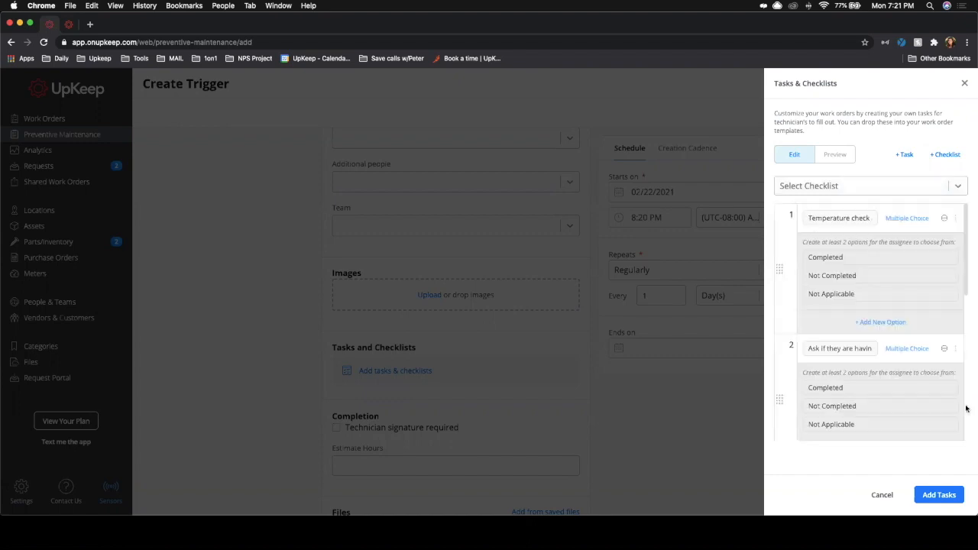
left_click(930, 496)
scroll(440, 425, "down", 2)
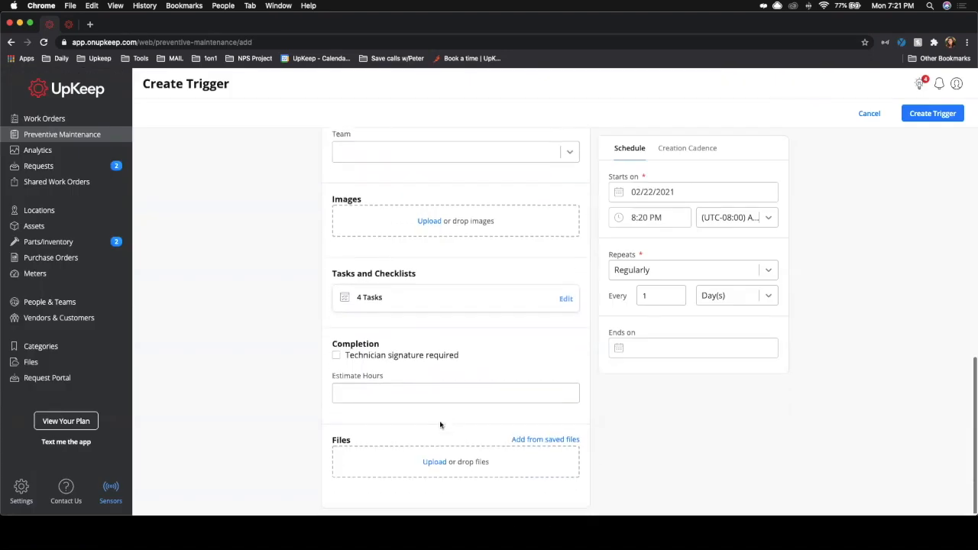
scroll(440, 425, "up", 10)
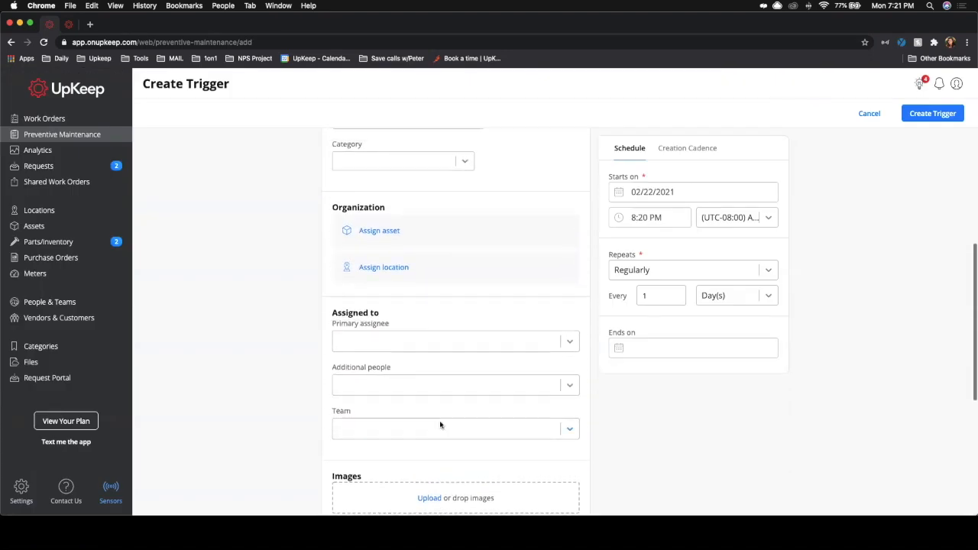
scroll(440, 425, "up", 3)
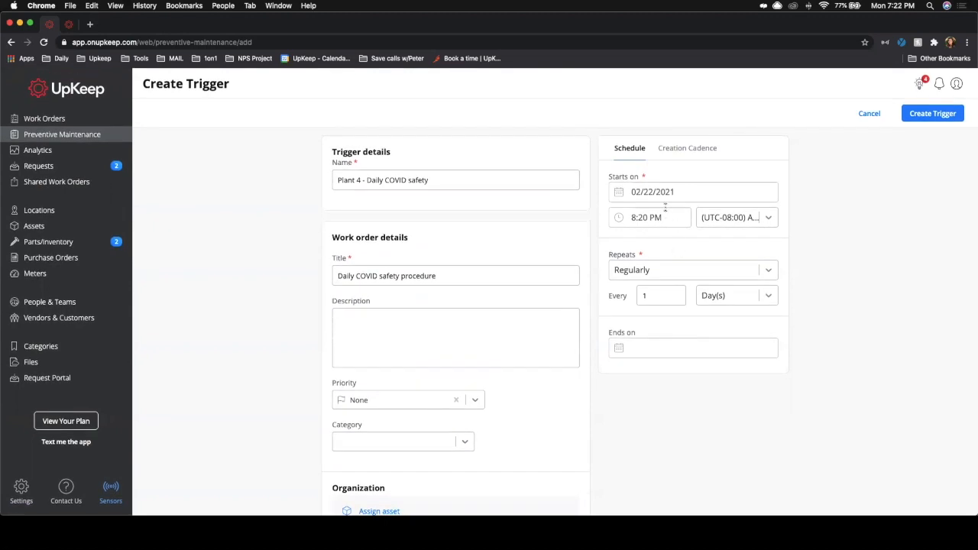
left_click(662, 267)
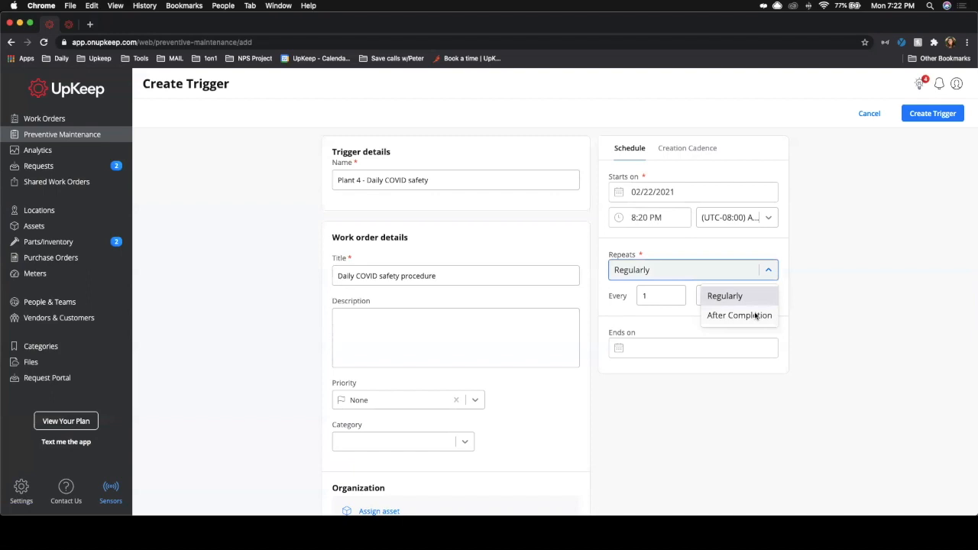
left_click(694, 248)
Step: Try a monthly repeat on the first Sunday before returning the schedule to daily repeats
left_click(726, 295)
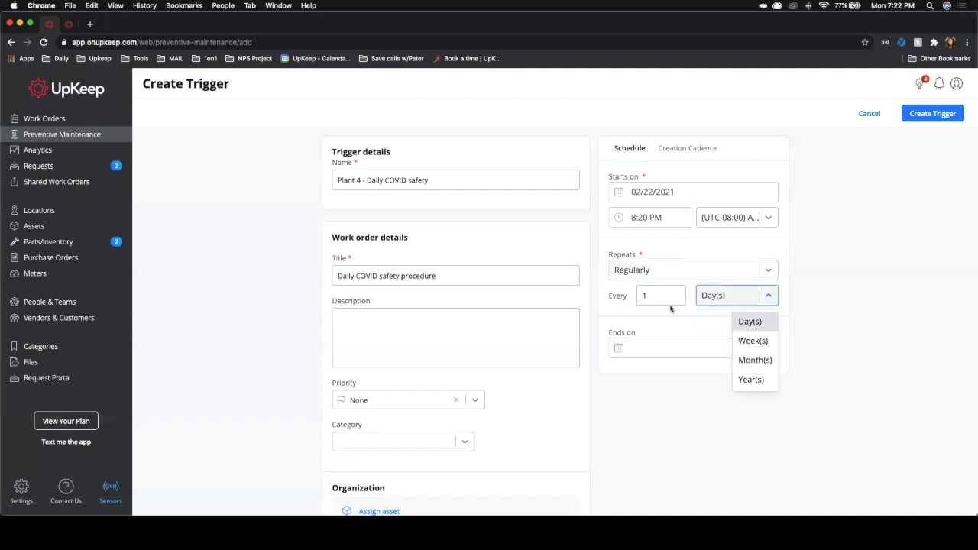
left_click(760, 361)
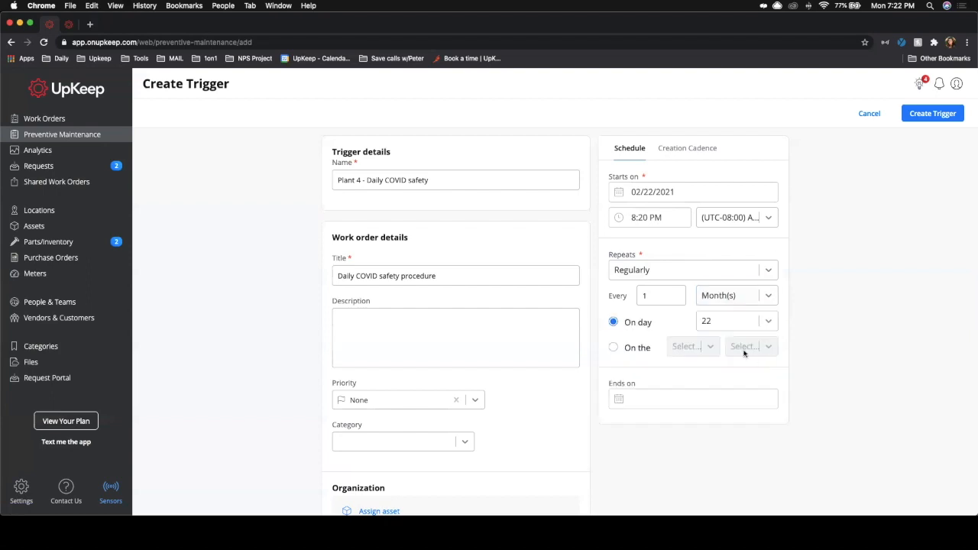
left_click(614, 348)
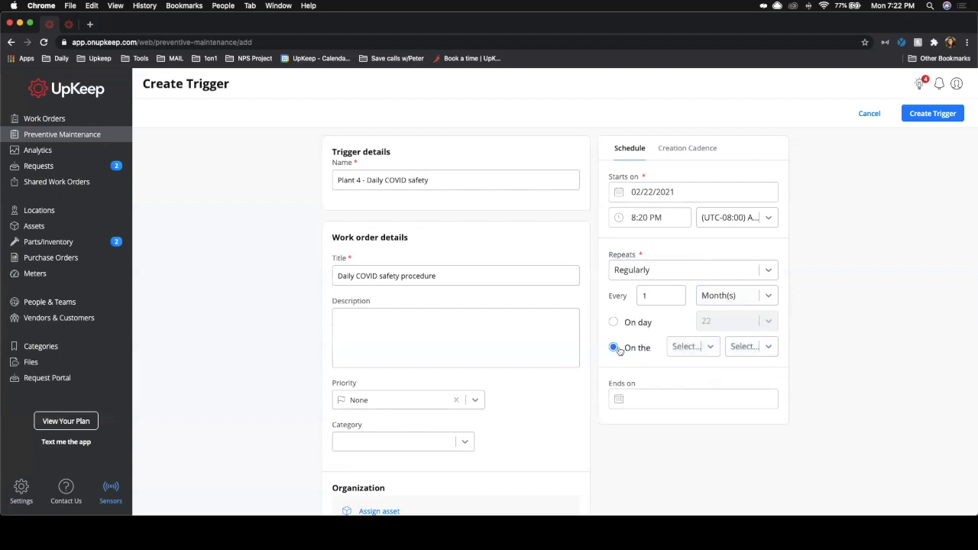
left_click(708, 348)
left_click(701, 373)
left_click(765, 351)
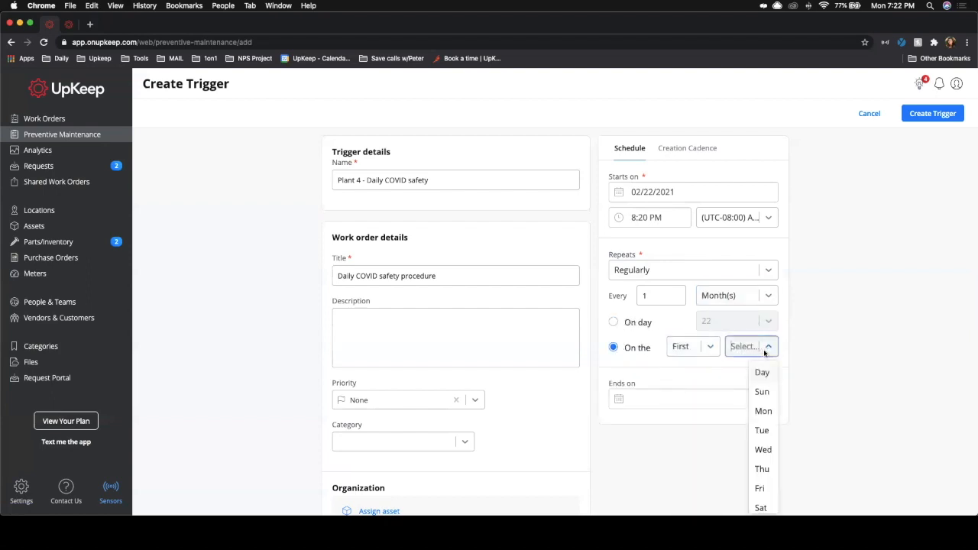
left_click(767, 393)
left_click(736, 299)
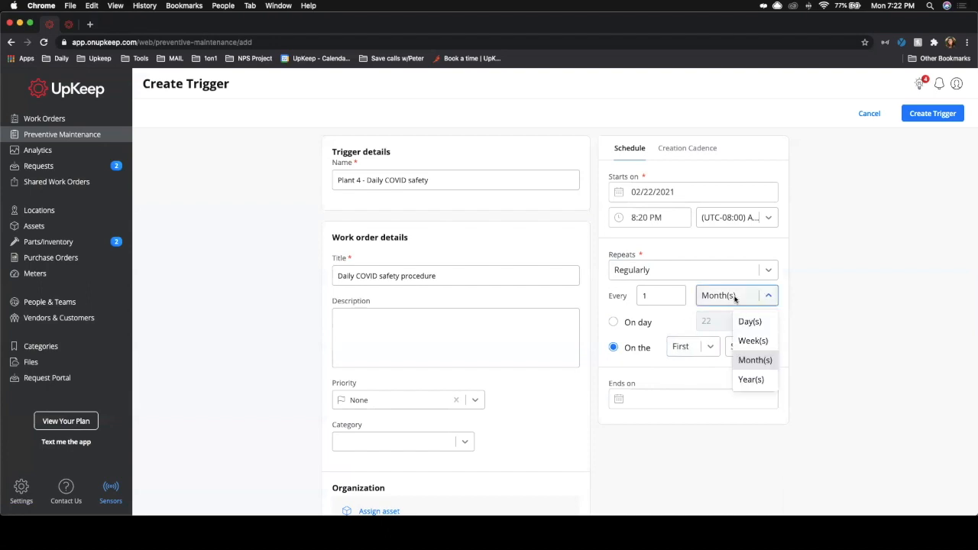
left_click(752, 322)
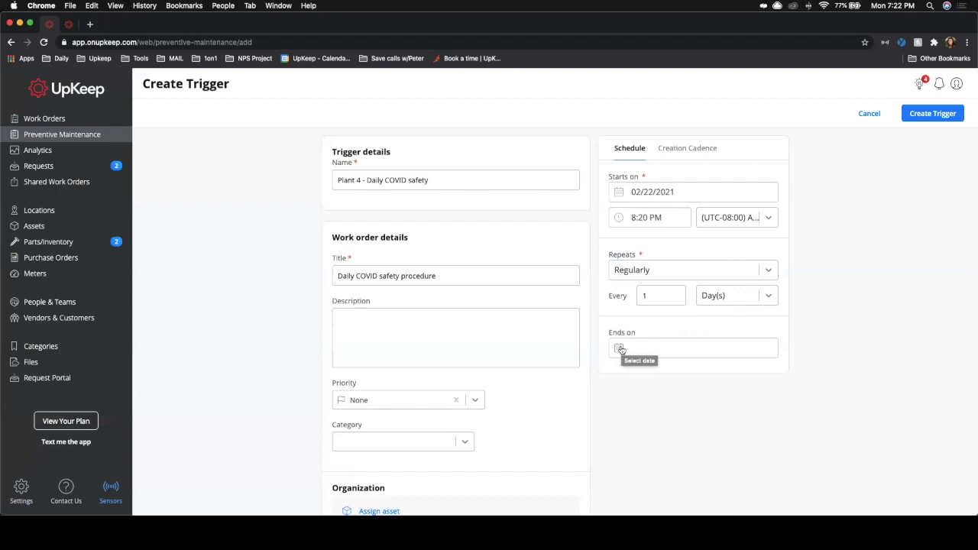
Step: Try creation cadence options, including creating work orders 5 days before they're due
left_click(695, 148)
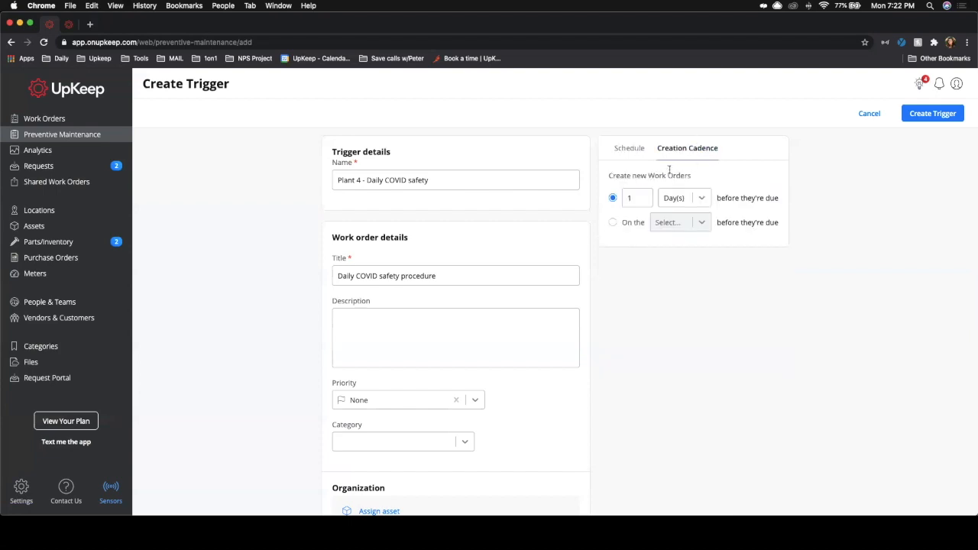
left_click(701, 200)
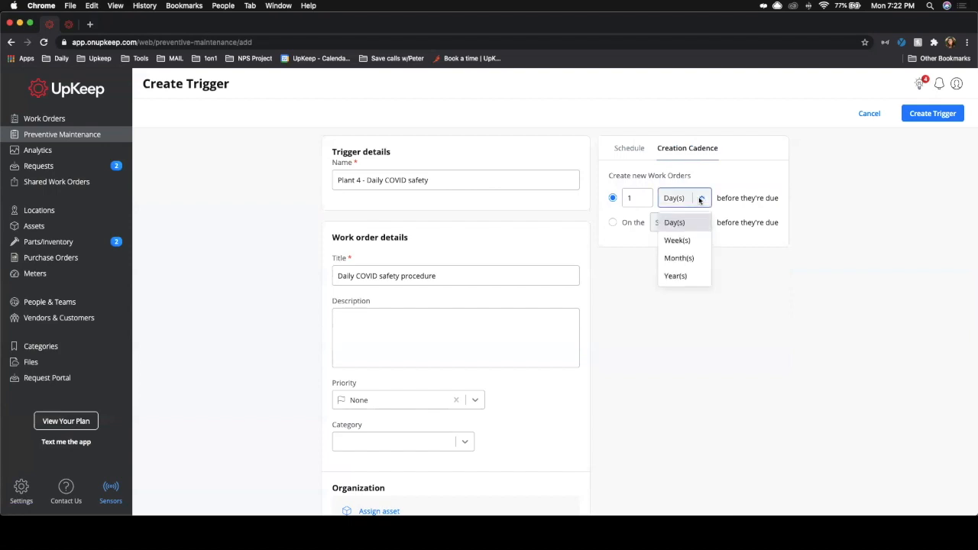
left_click(633, 179)
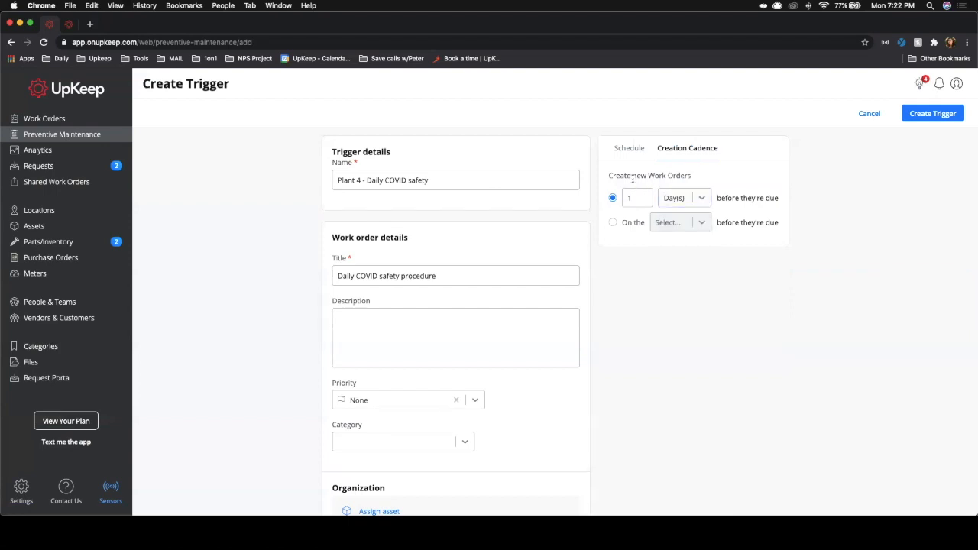
left_click(613, 222)
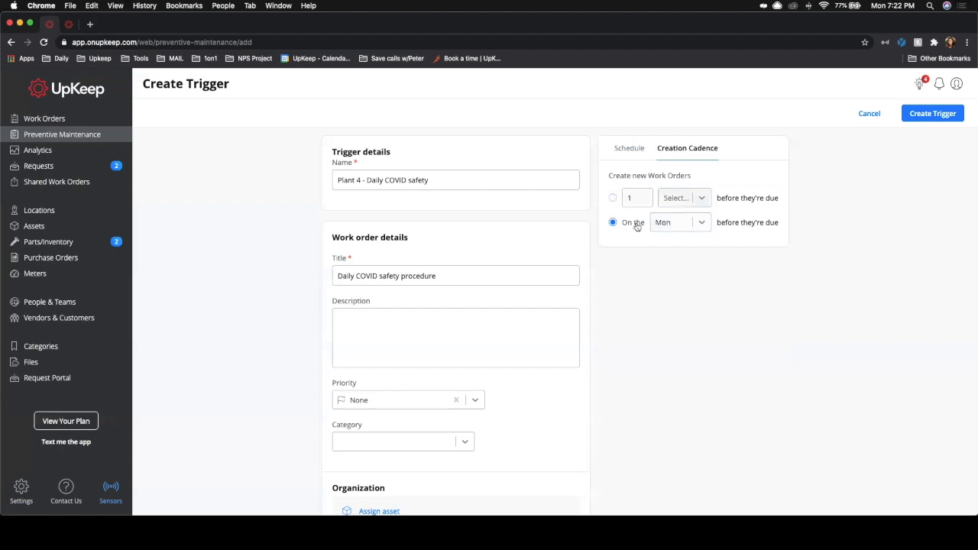
left_click(700, 224)
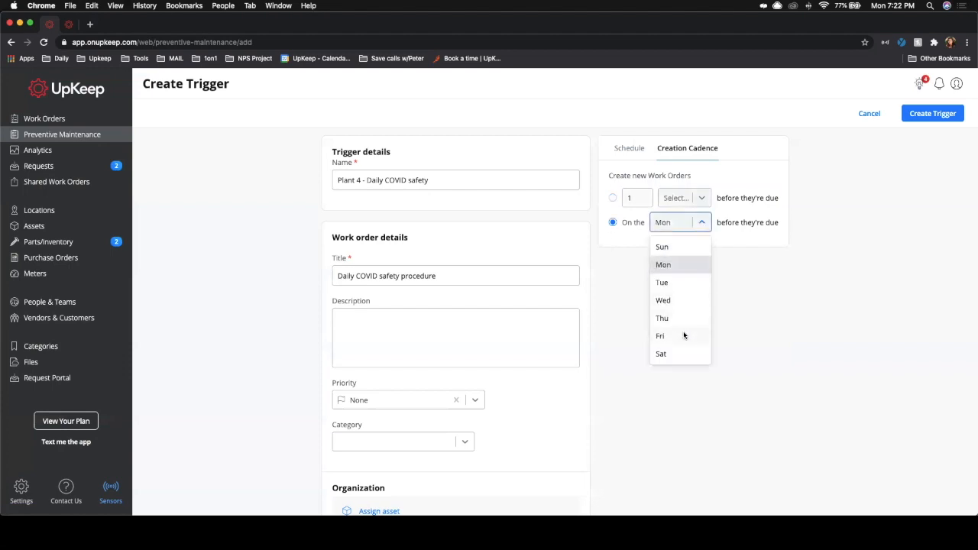
left_click(612, 198)
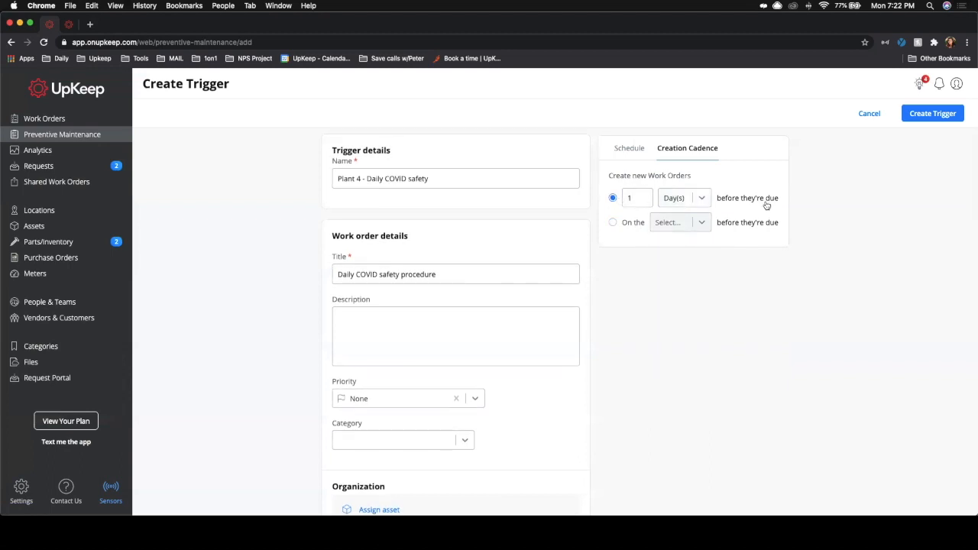
left_click(698, 200)
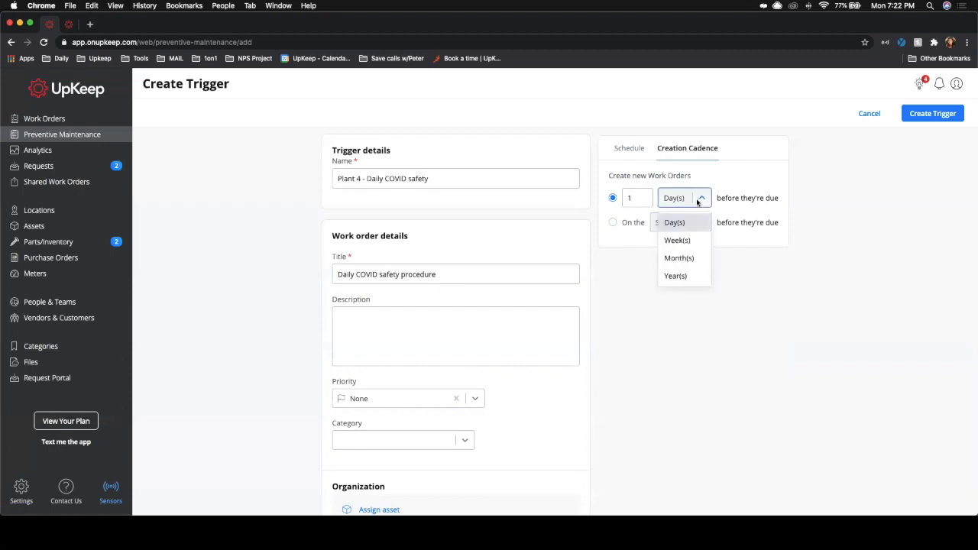
left_click(642, 198)
type("5")
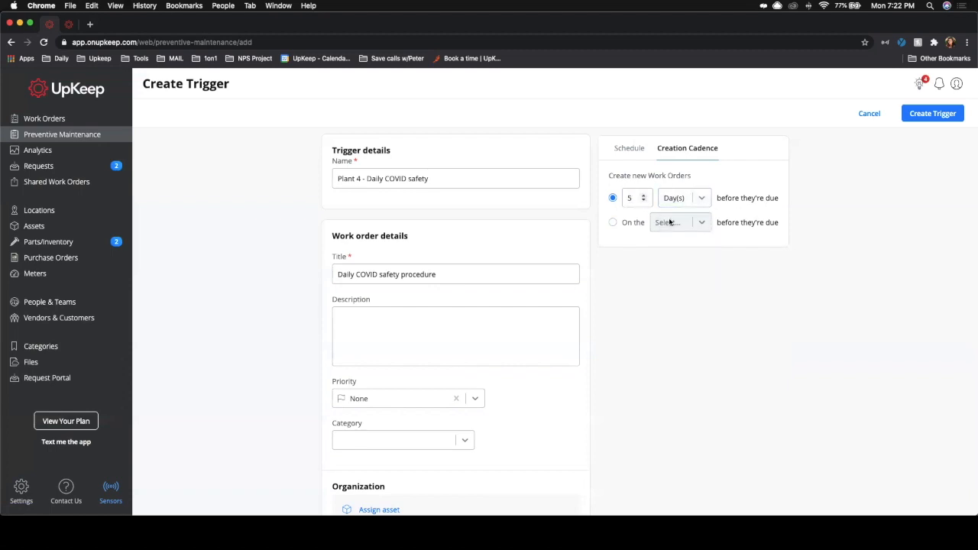
left_click(643, 202)
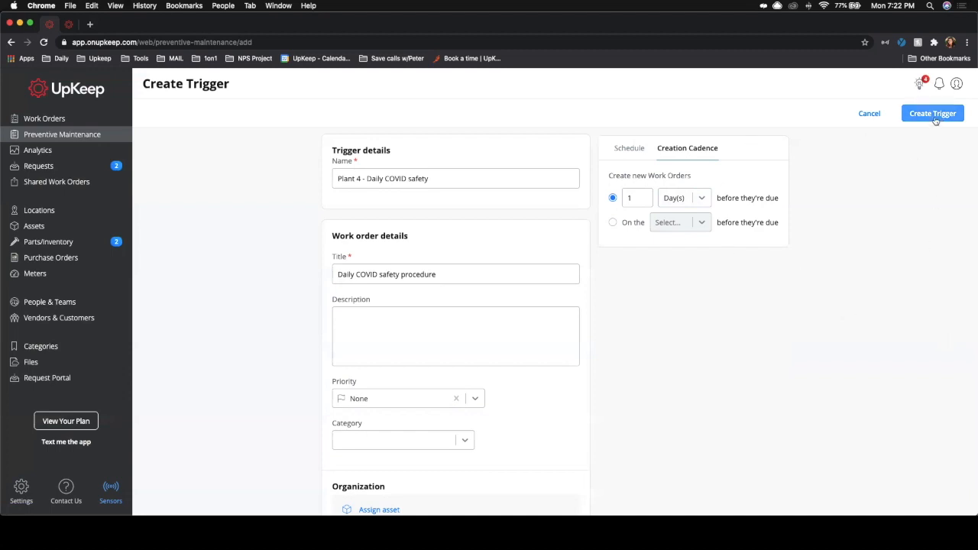
Step: Save the new Plant 4 preventive maintenance trigger
left_click(936, 117)
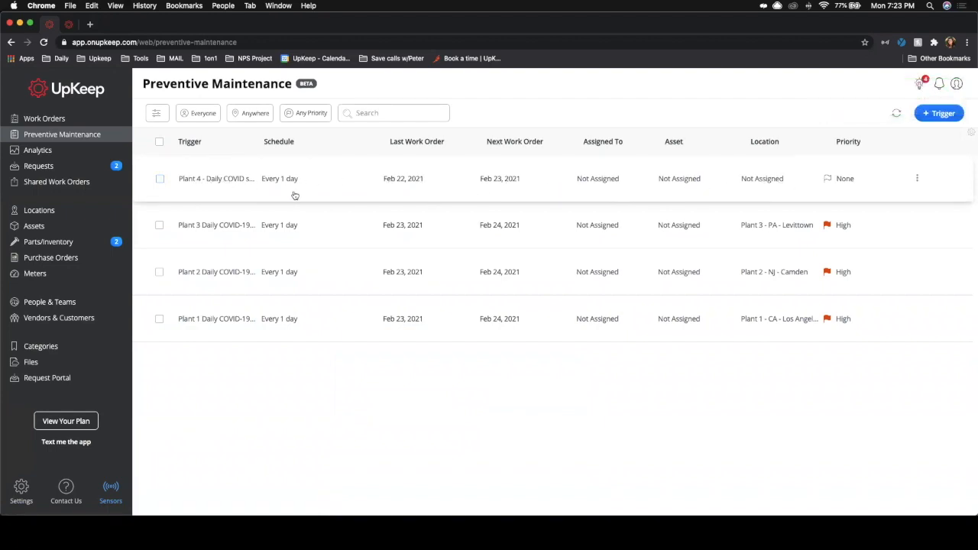
Step: Review the new Plant 4 trigger's details, history and calendar, then return to the trigger list
left_click(203, 182)
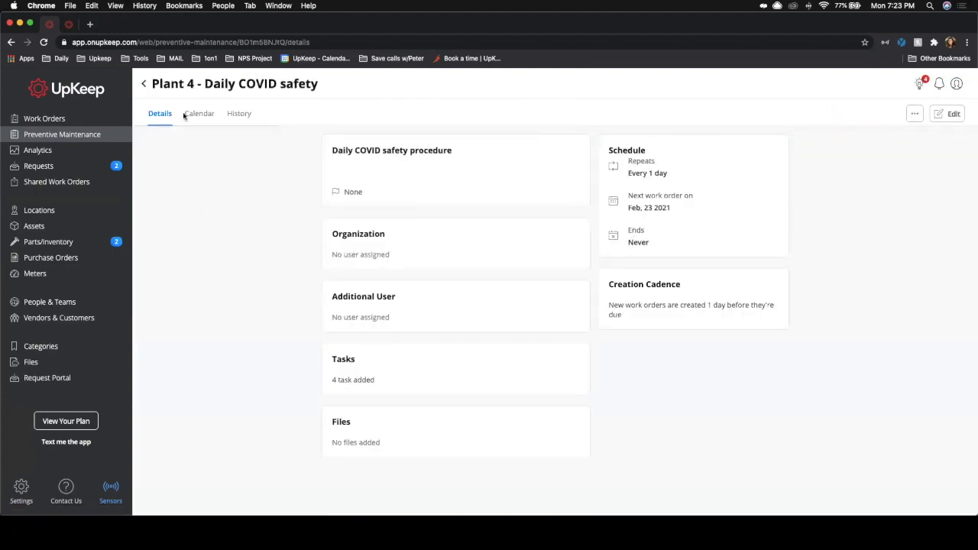
left_click(238, 114)
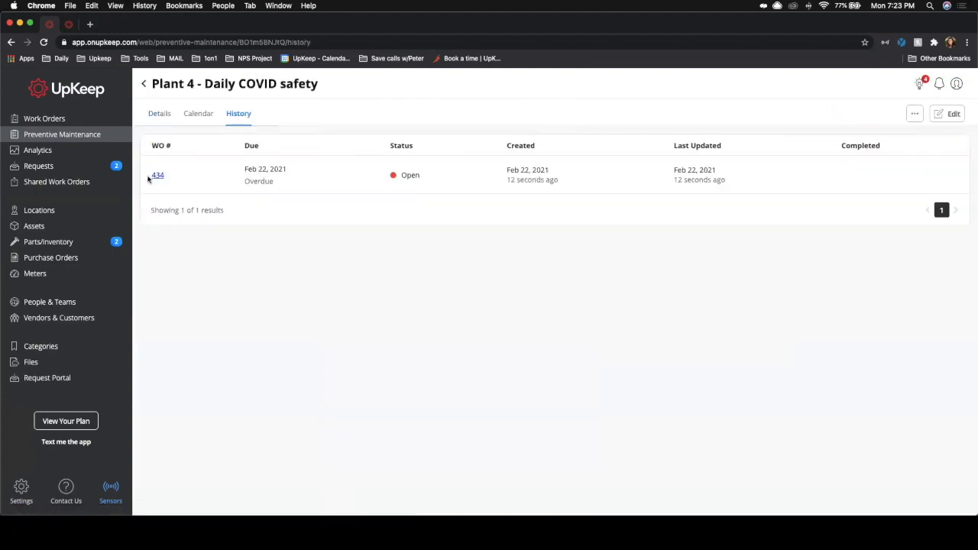
left_click(195, 116)
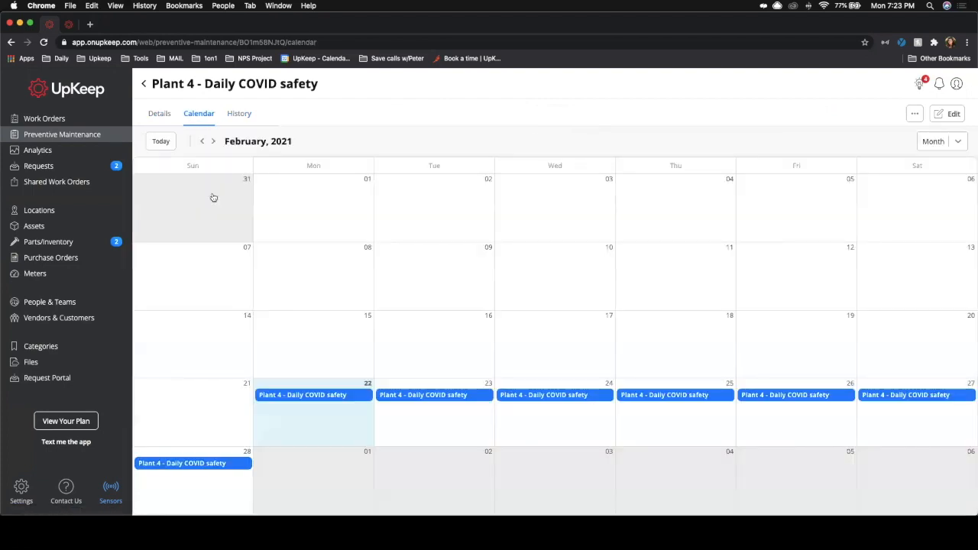
left_click(236, 116)
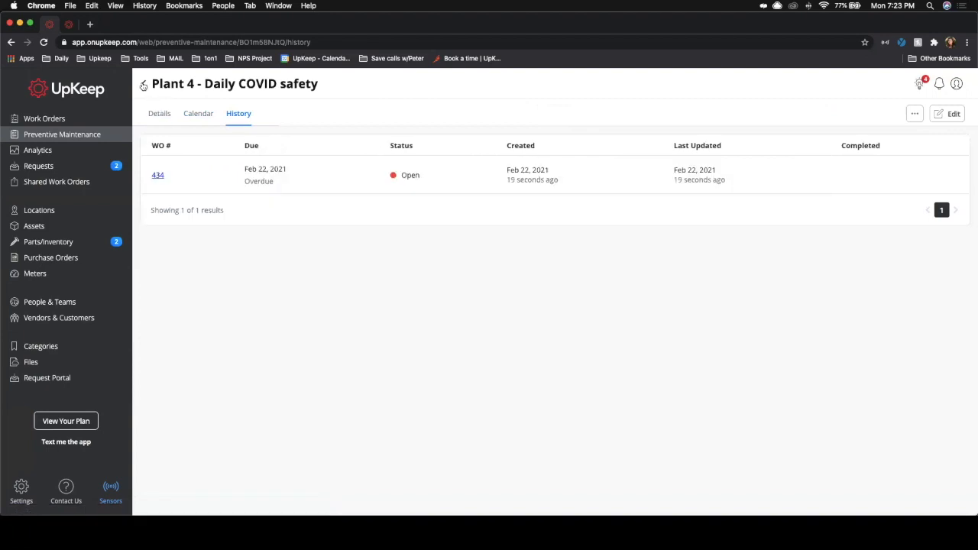
left_click(143, 85)
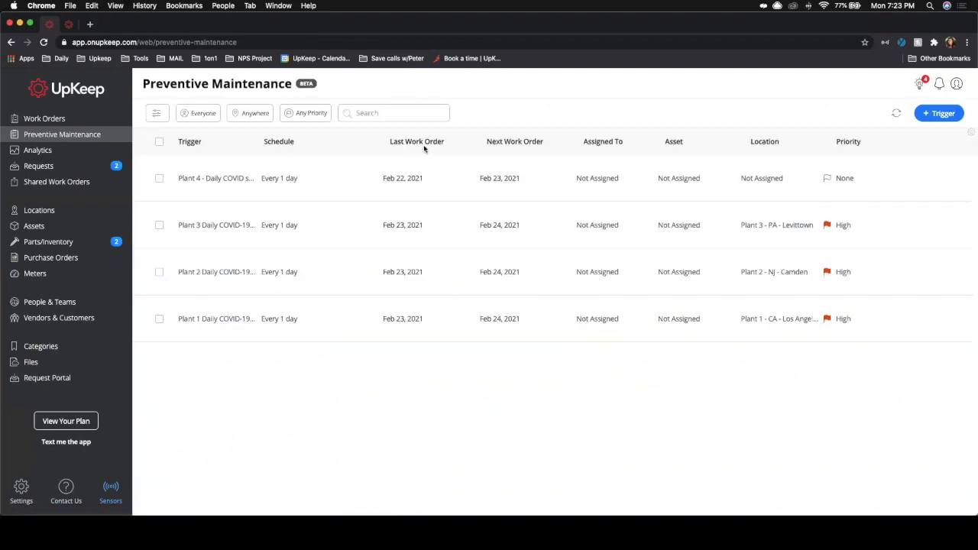